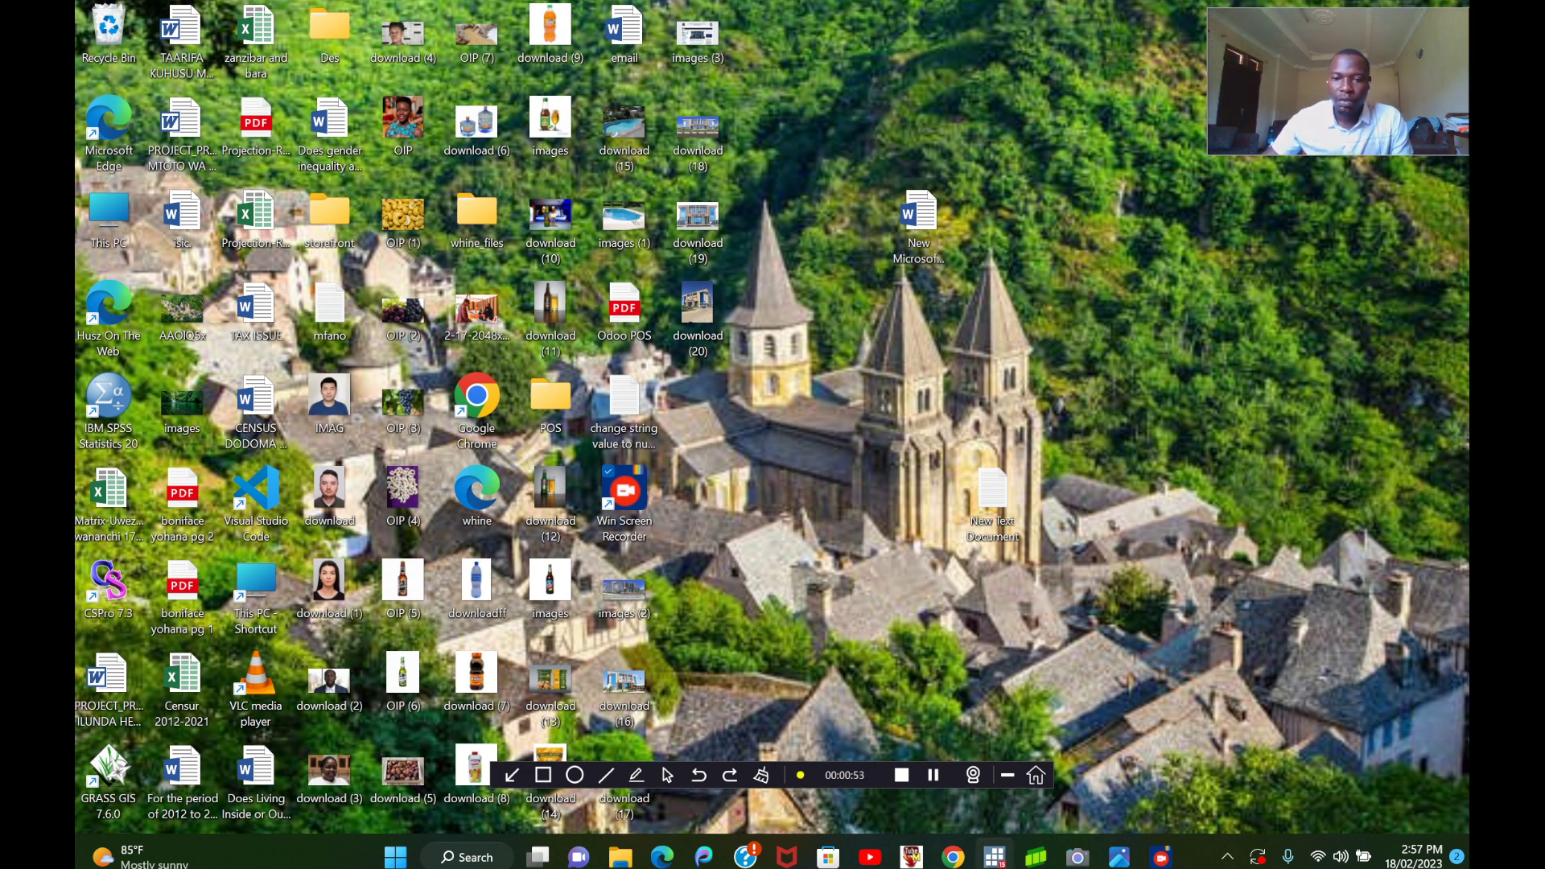
Switch to Stata and open the dataset camphia2017ADULTDATASETHHLEVEL from the Cameroon dataset folder.
left_click(994, 857)
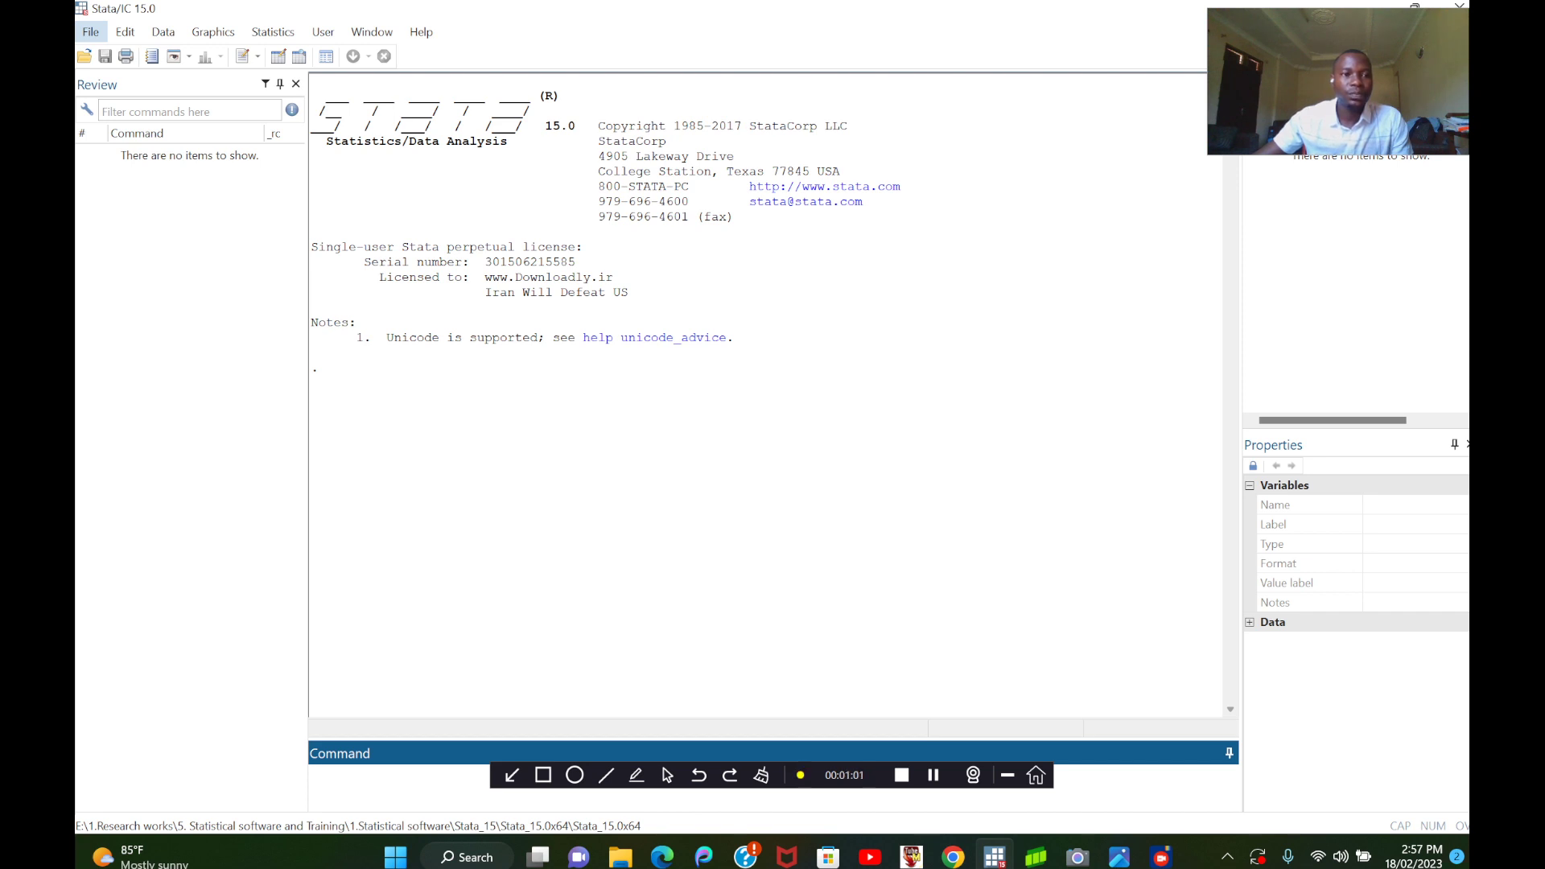
left_click(91, 32)
left_click(129, 52)
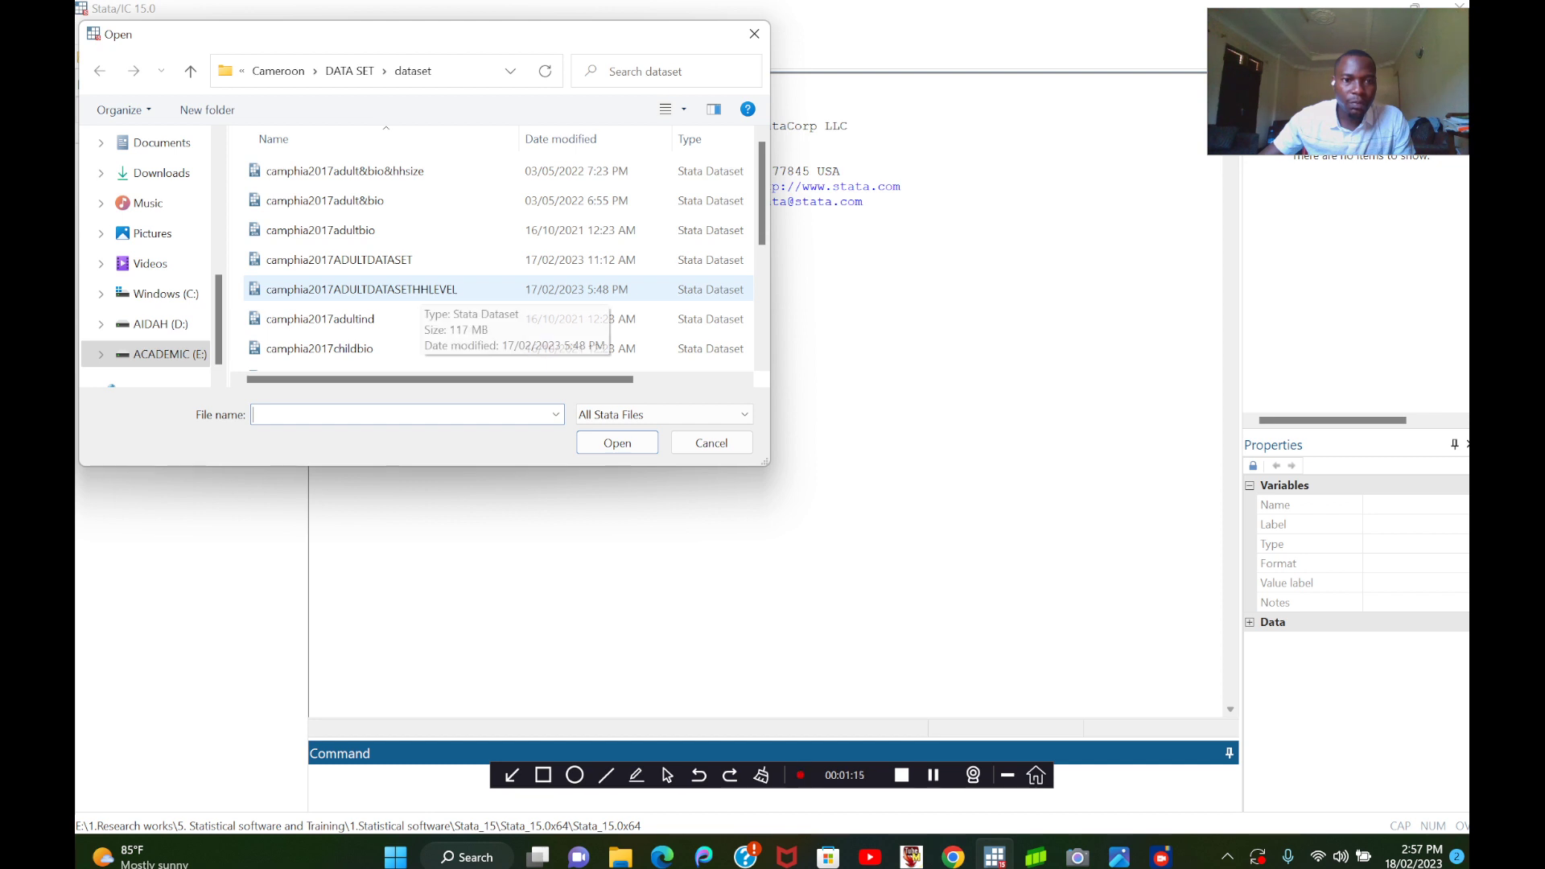
left_click(418, 289)
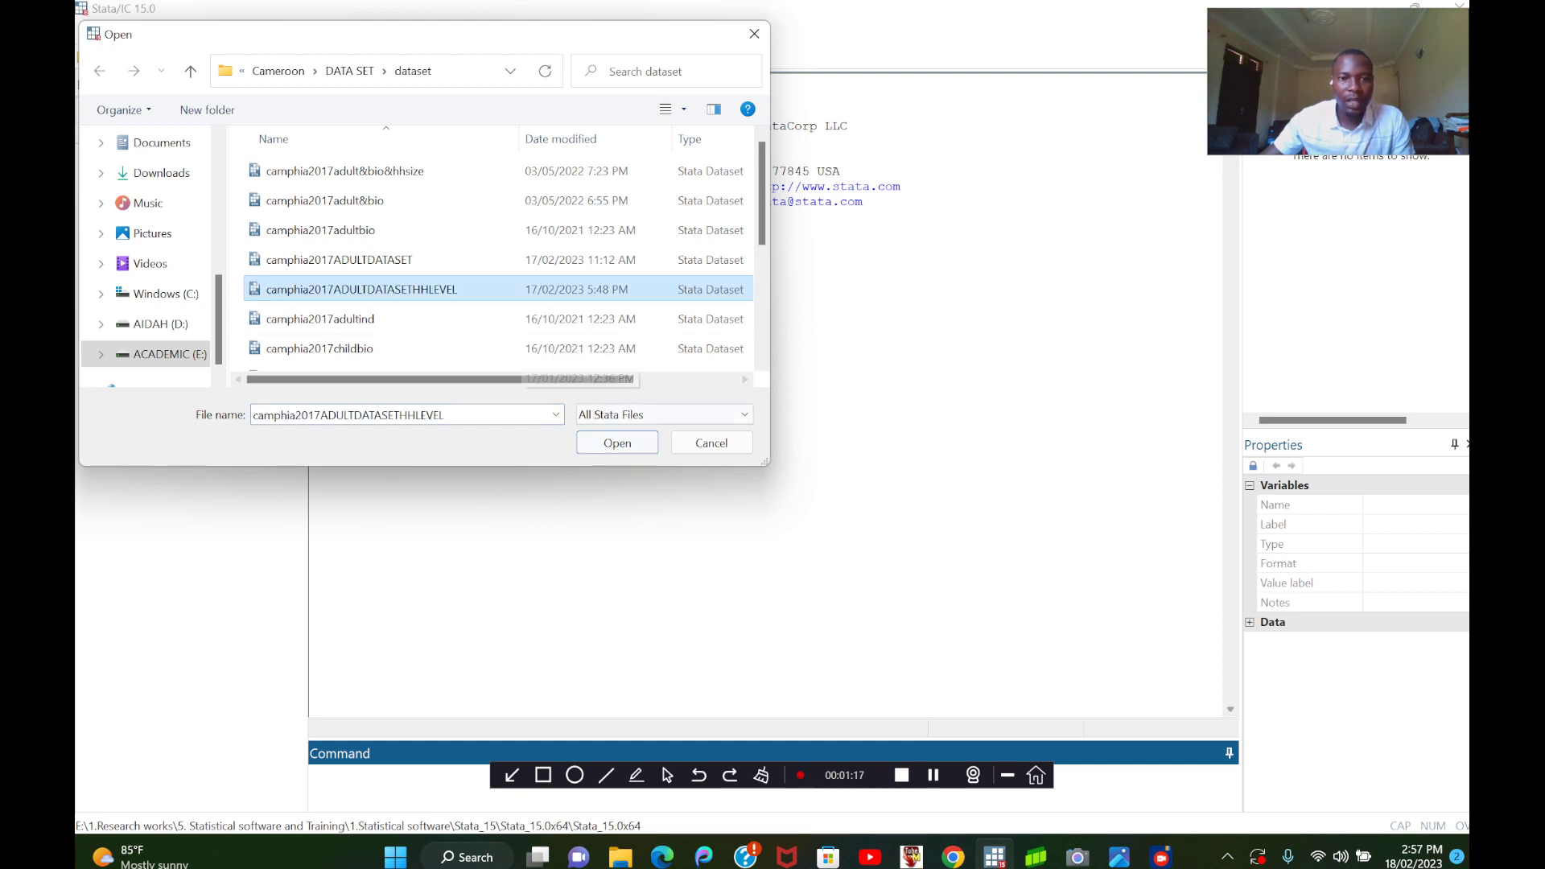
left_click(617, 443)
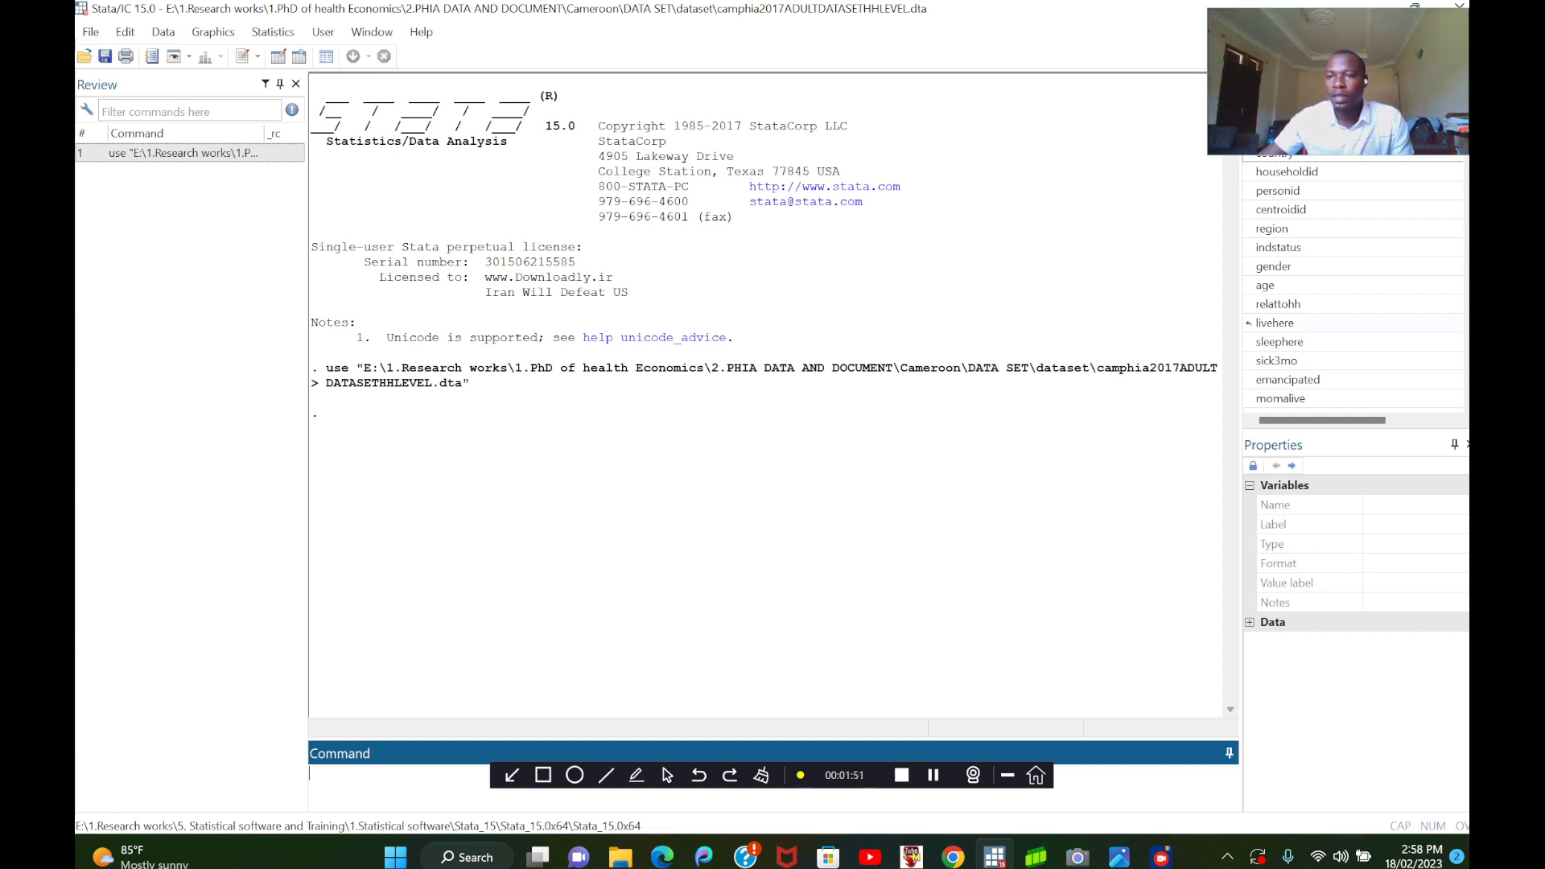
Find the household-level variables and run the br command on HHWealth, HHHIV and HHVLS to browse their data.
scroll(1248, 322, "down", 15)
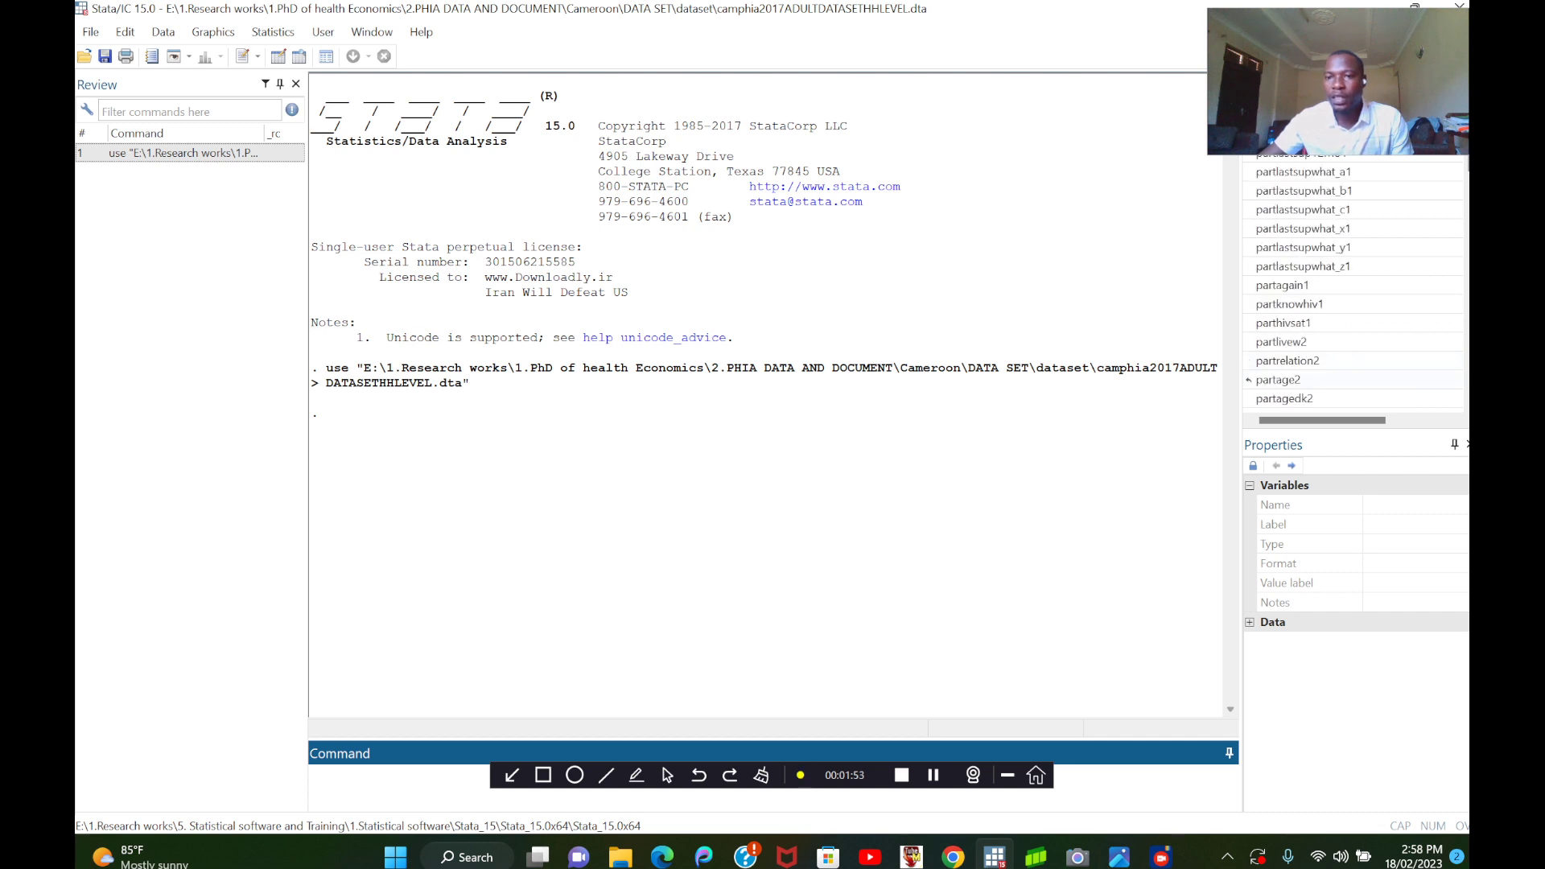
scroll(1248, 380, "down", 8)
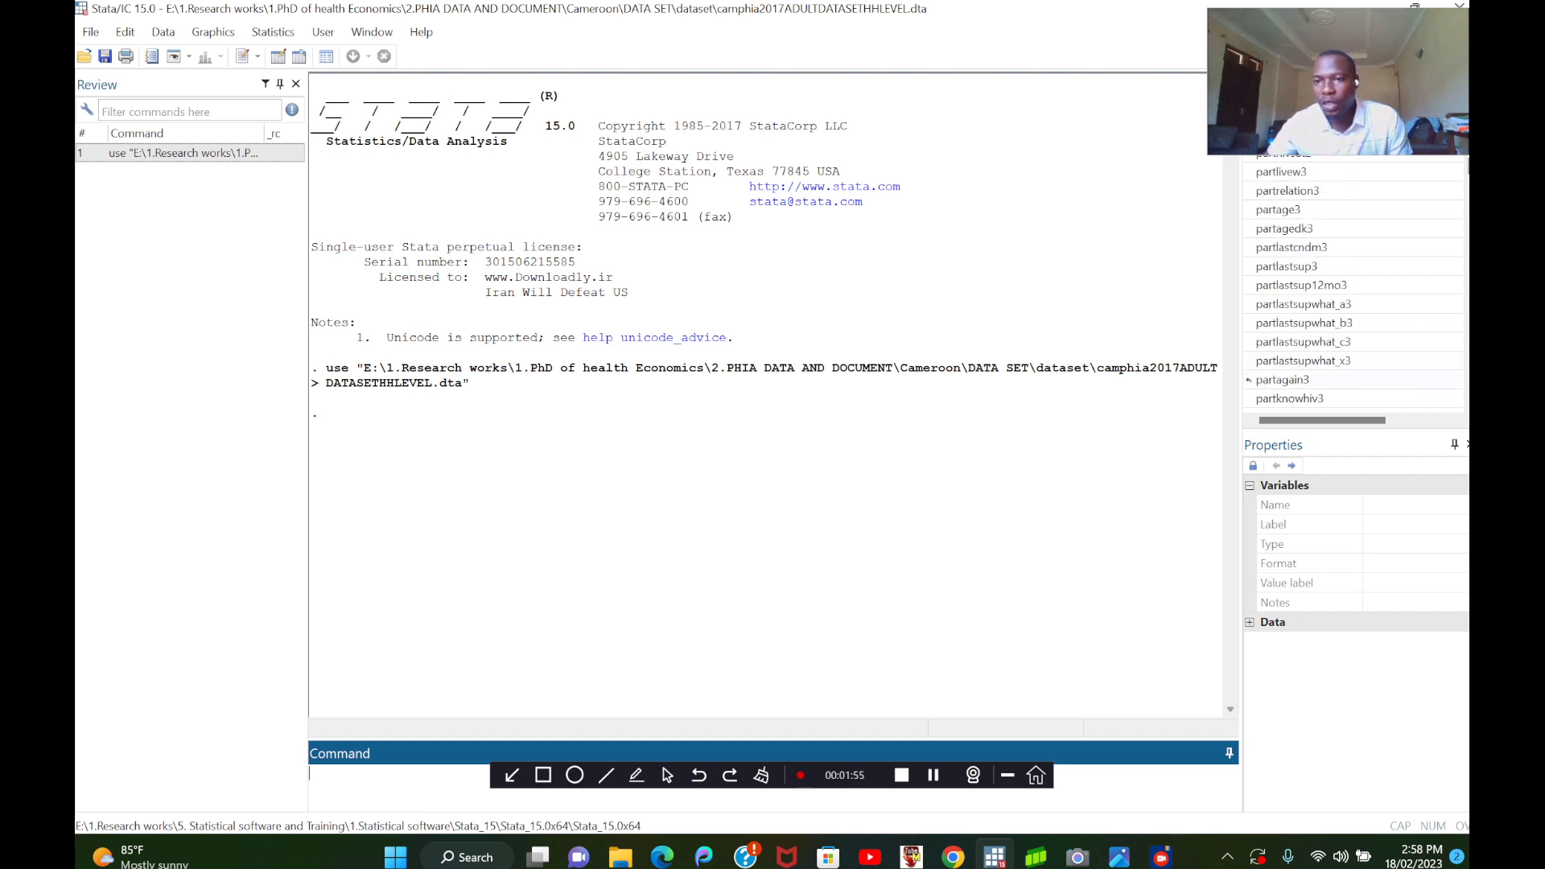
scroll(1248, 380, "down", 10)
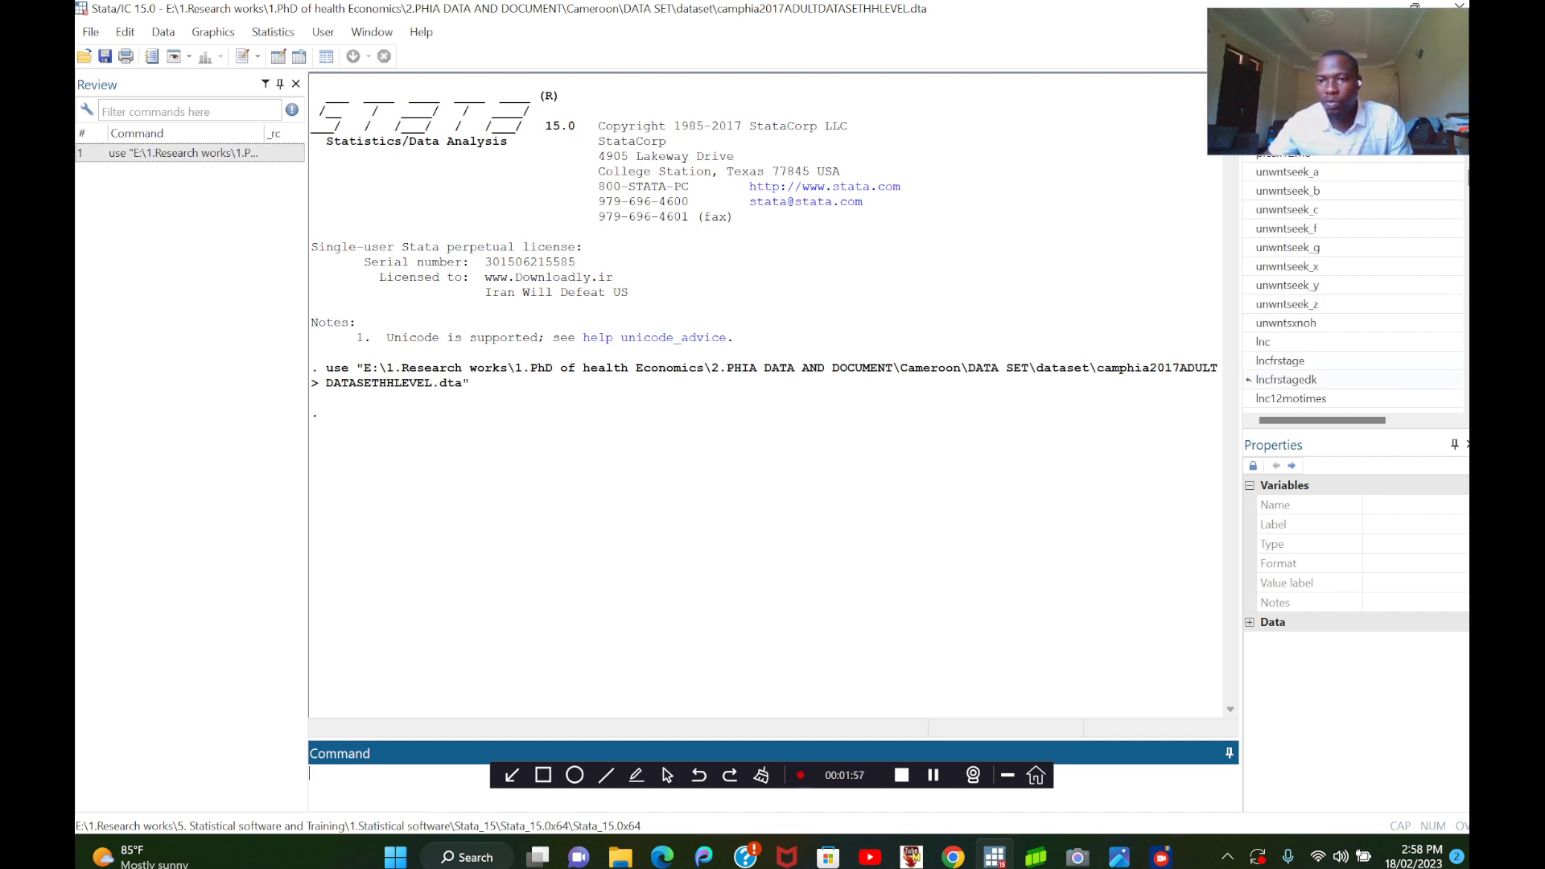
scroll(1248, 379, "down", 5)
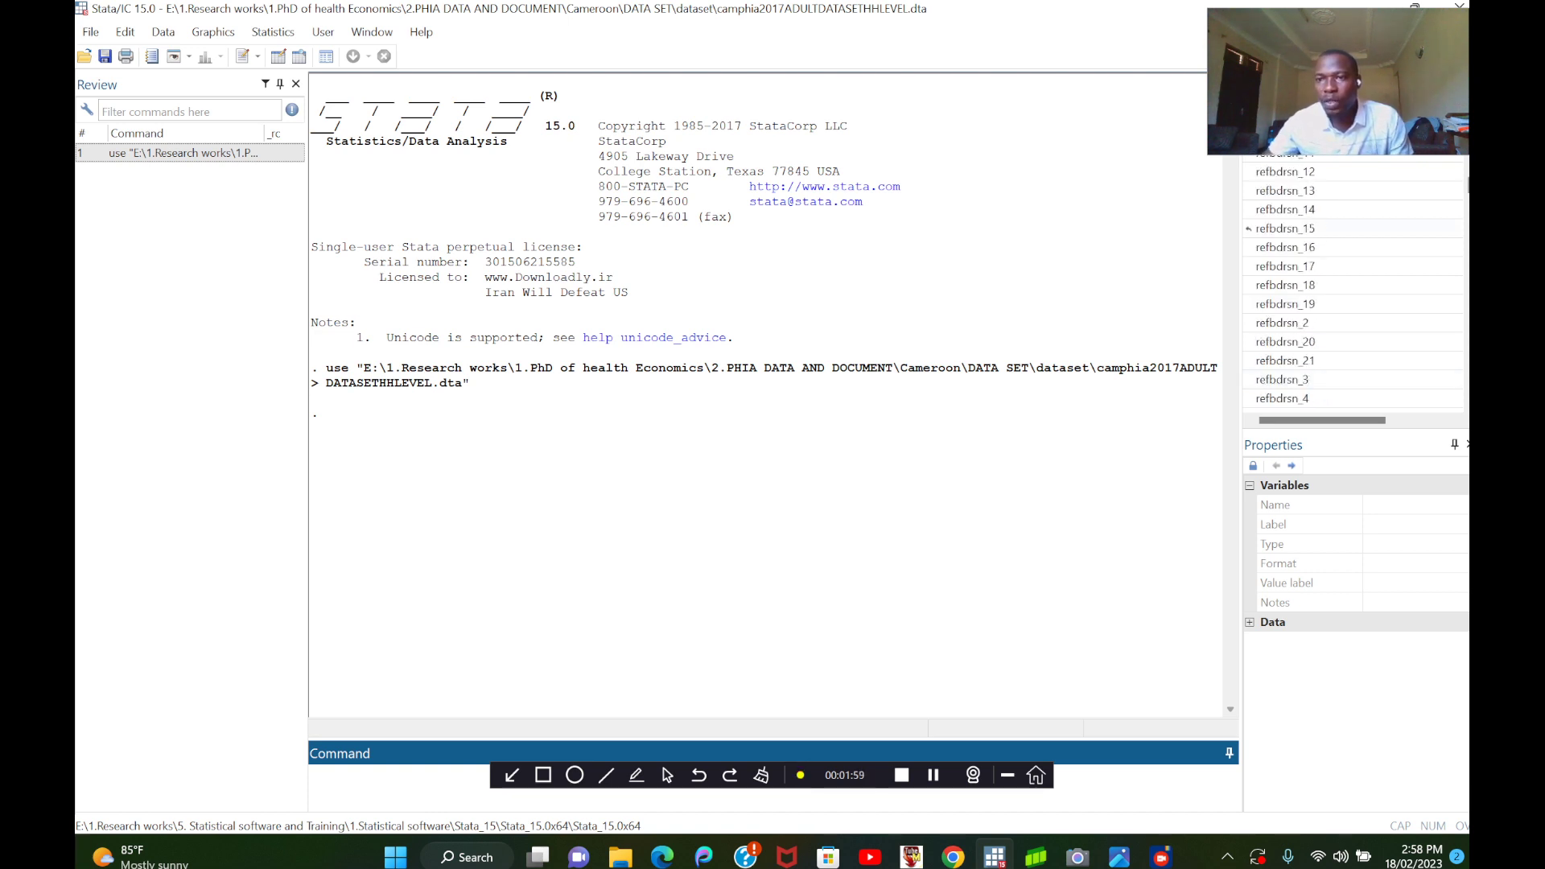
scroll(1248, 228, "down", 10)
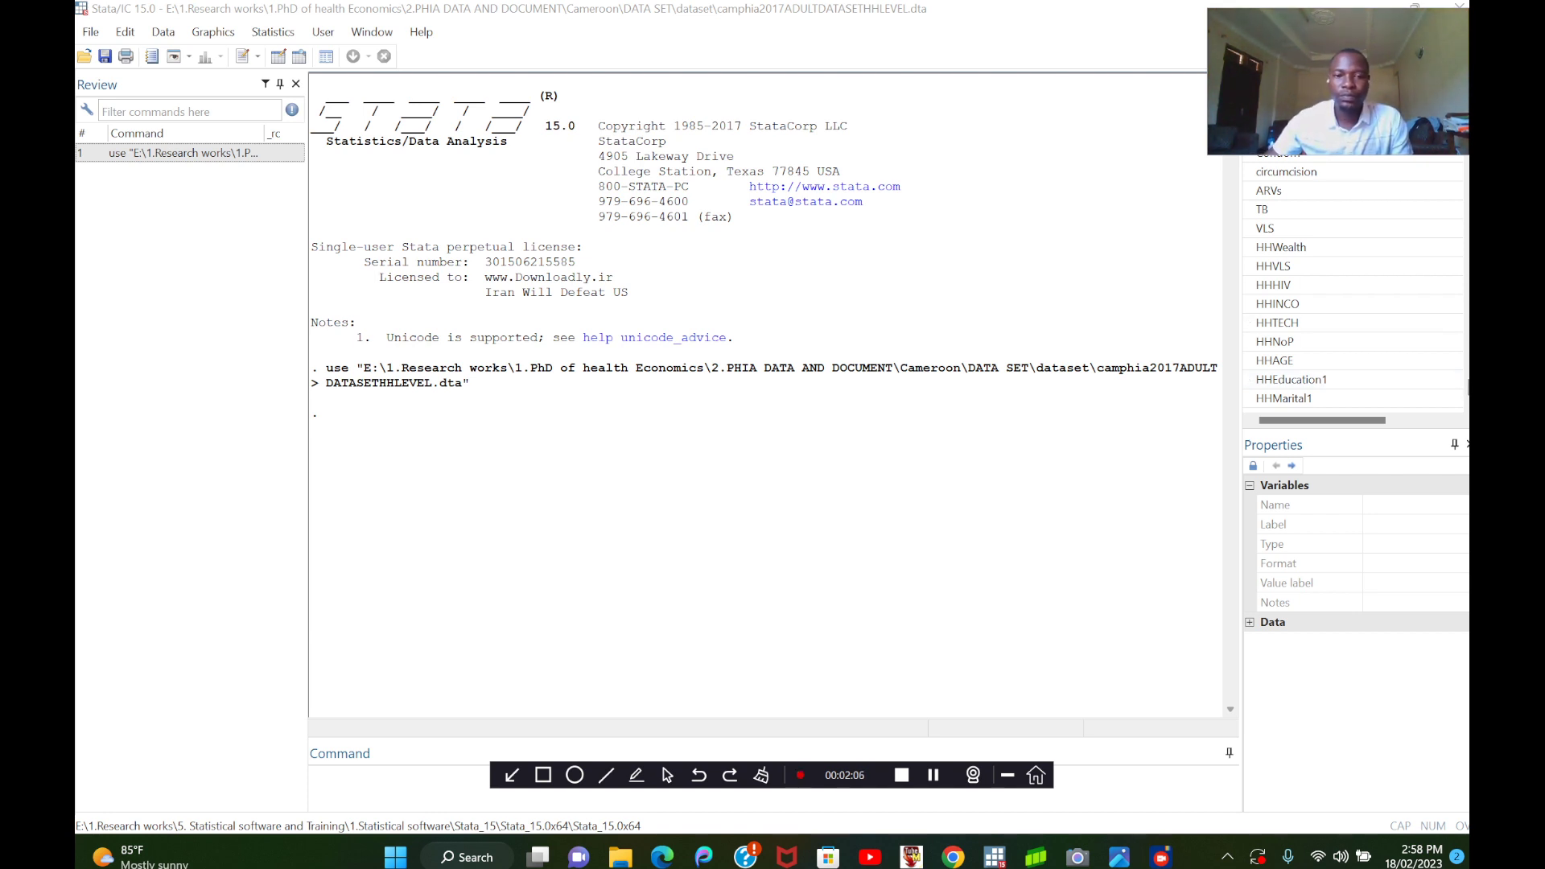
left_click(310, 774)
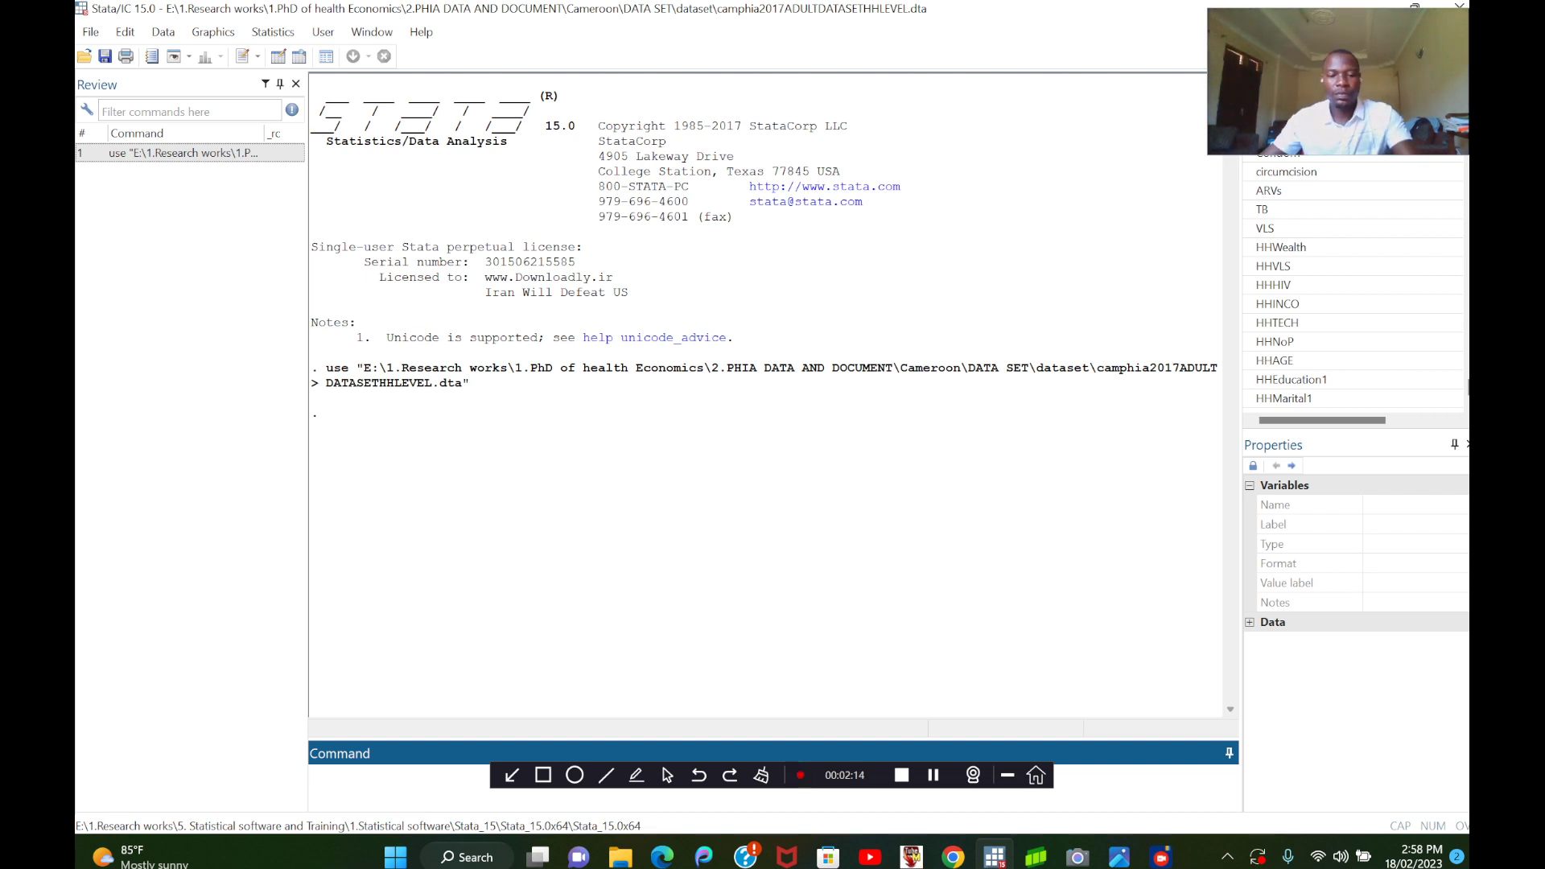
type("br")
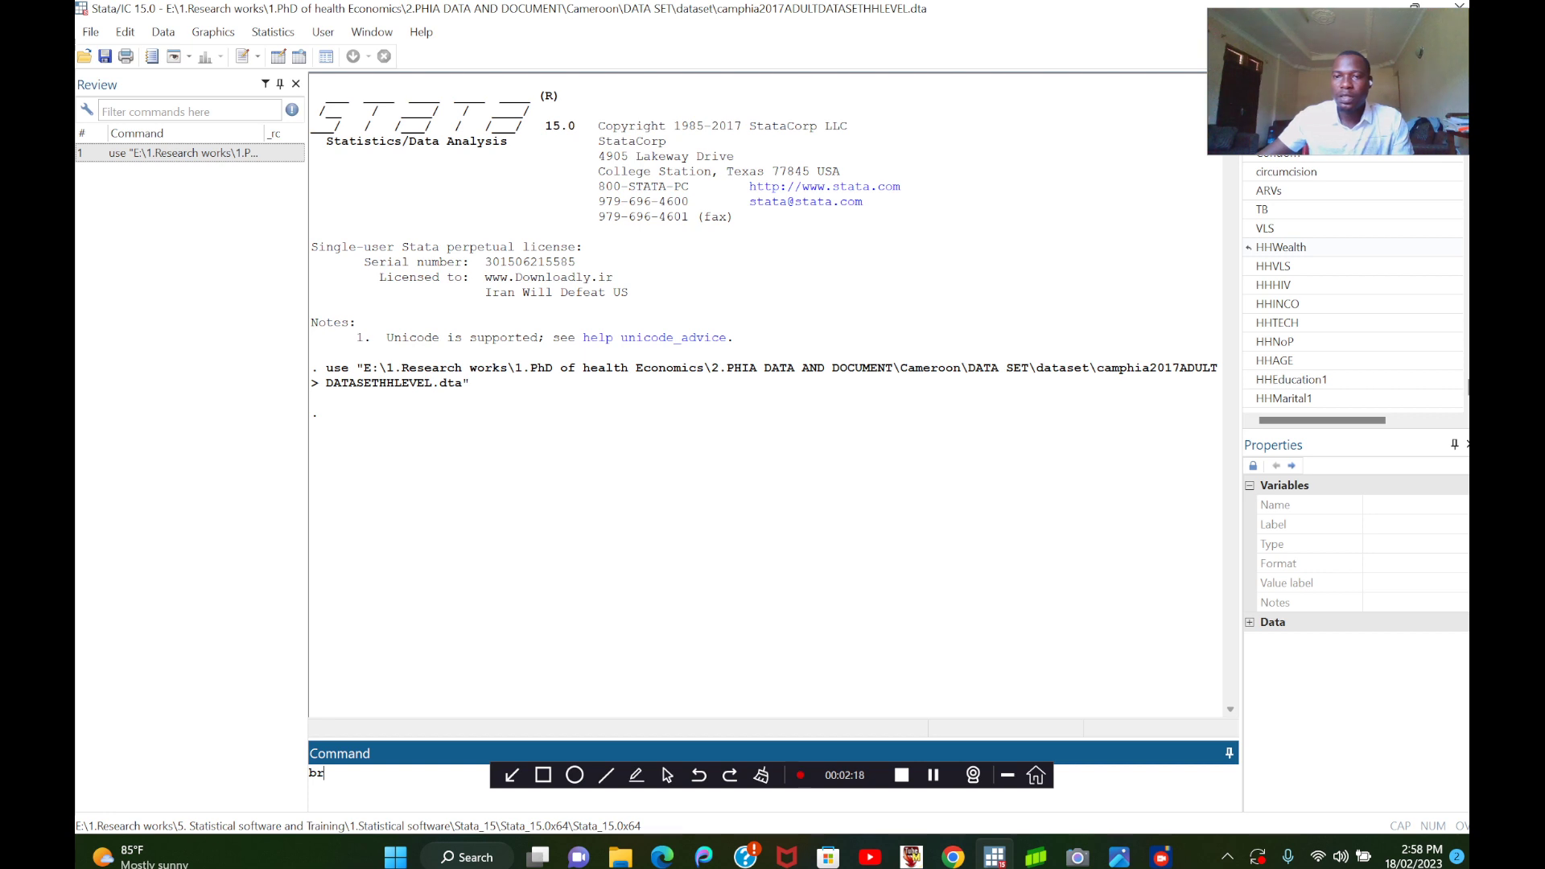
left_click(1281, 247)
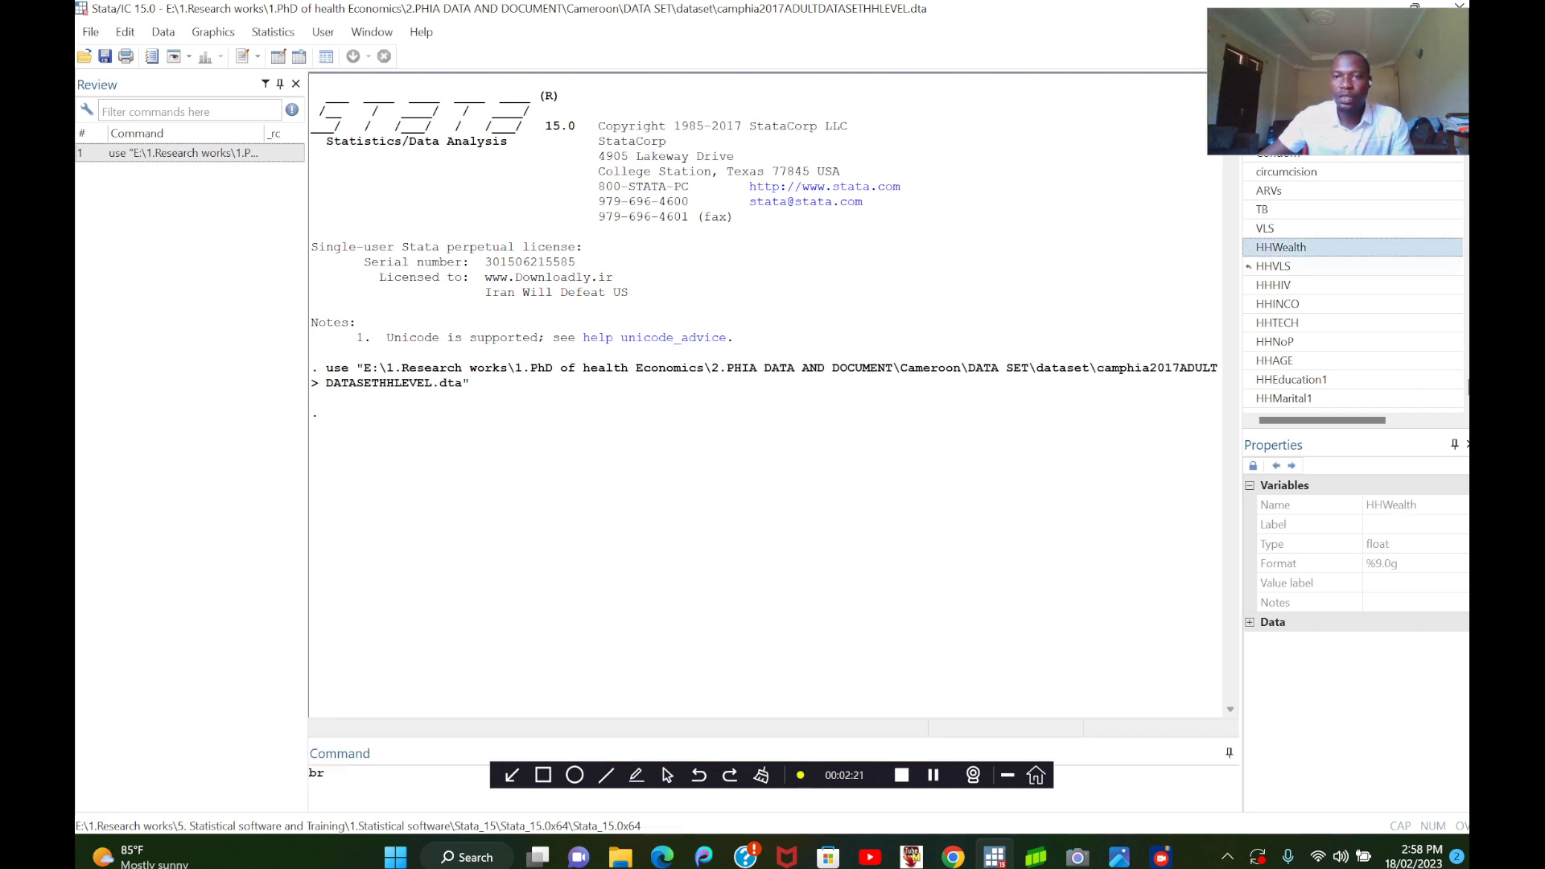
double_click(1281, 247)
left_click(1273, 267)
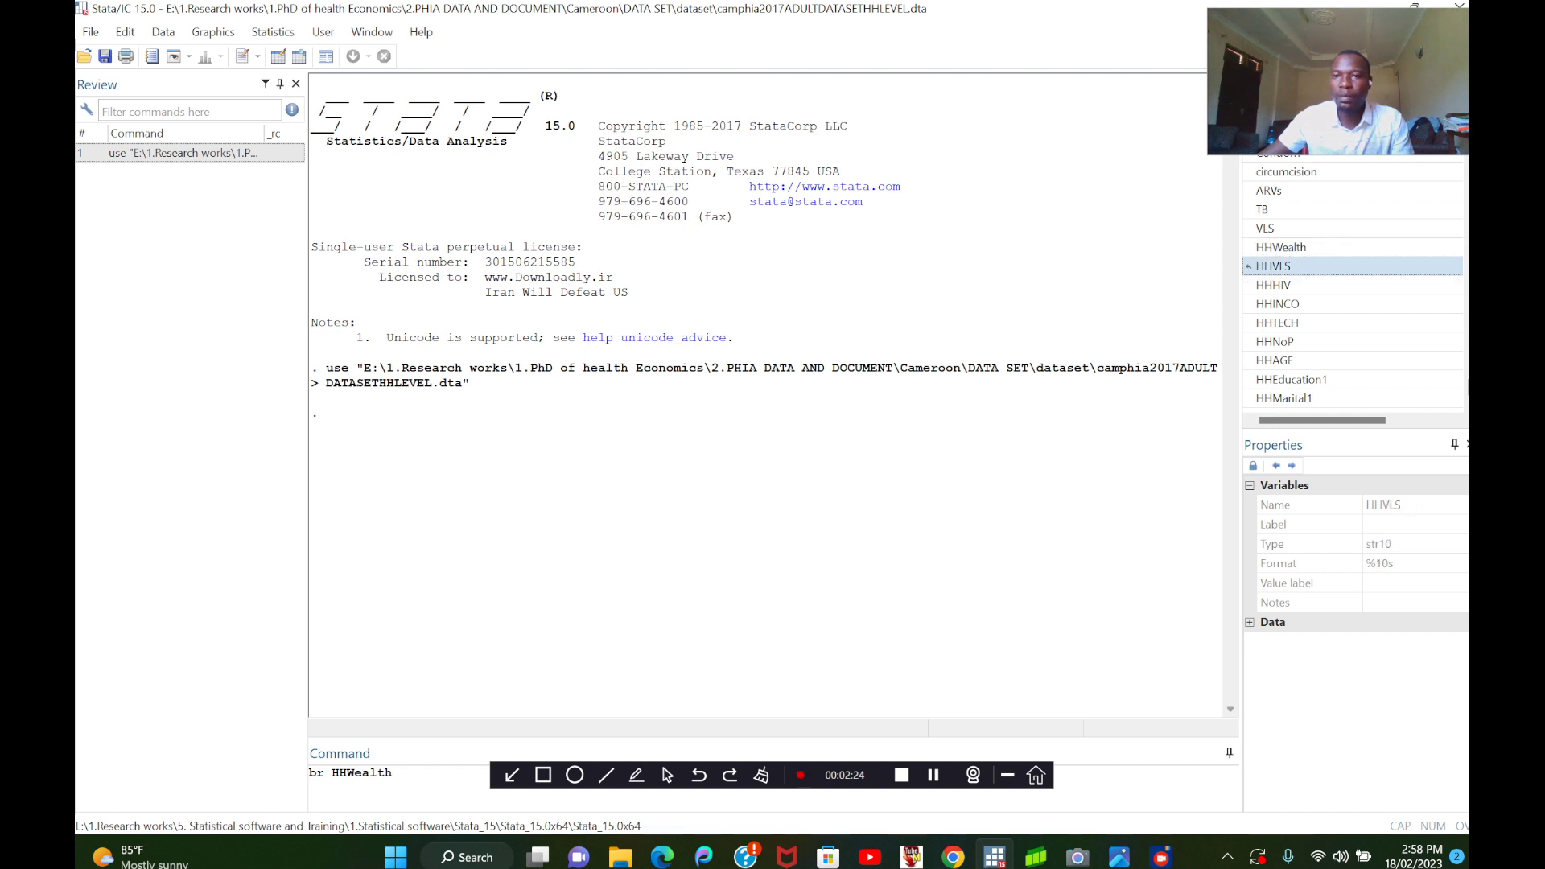
double_click(1273, 285)
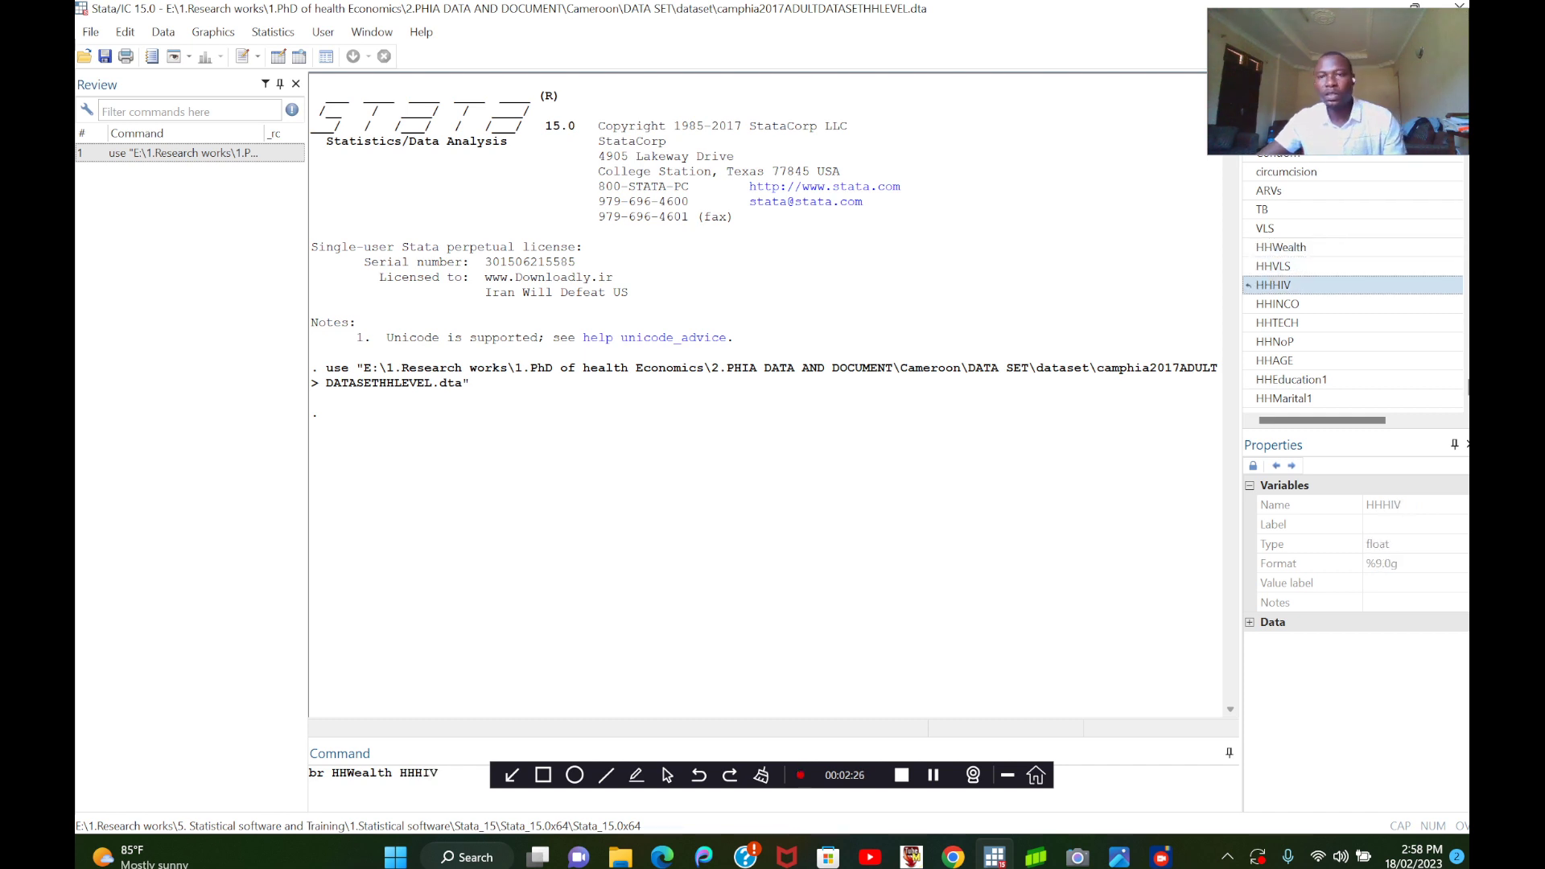
double_click(1247, 267)
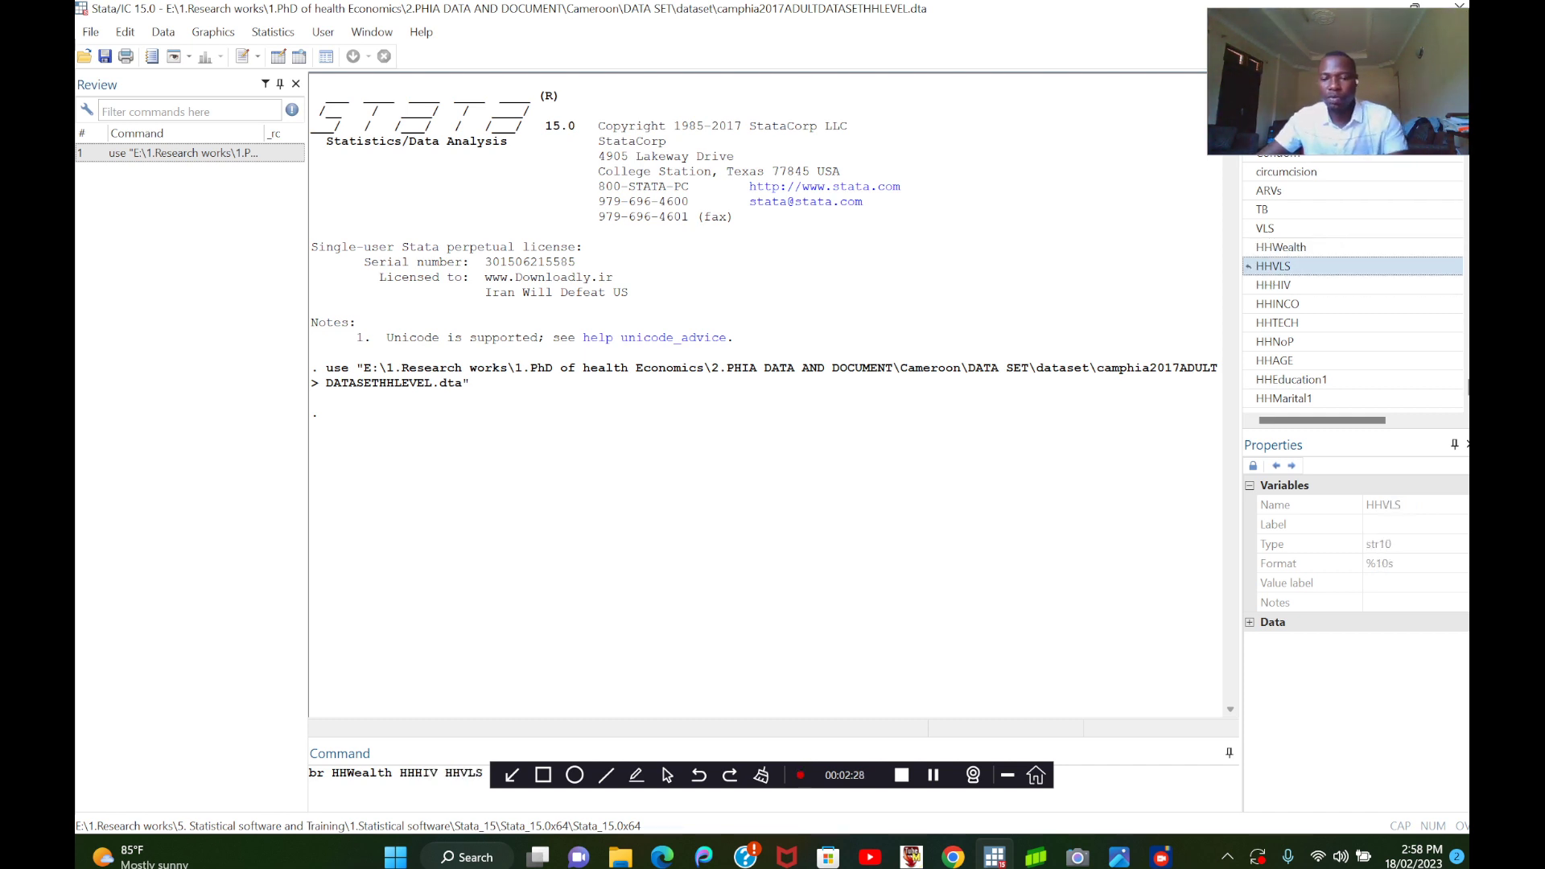
key("Return")
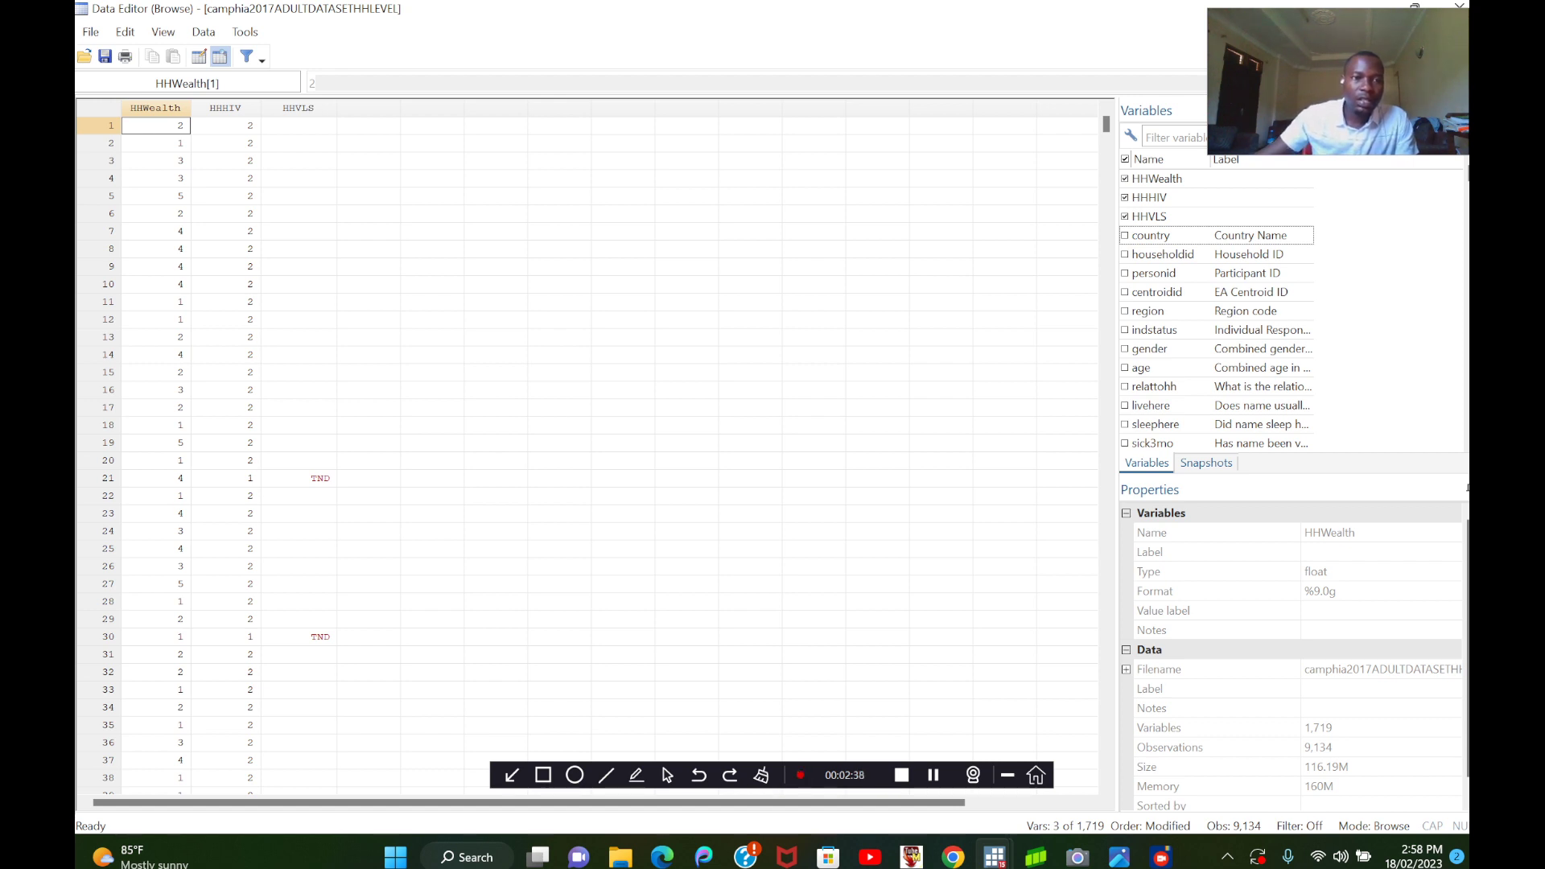
Look through the HHWealth, HHHIV and HHVLS rows and close the Data Editor.
scroll(587, 450, "down", 9)
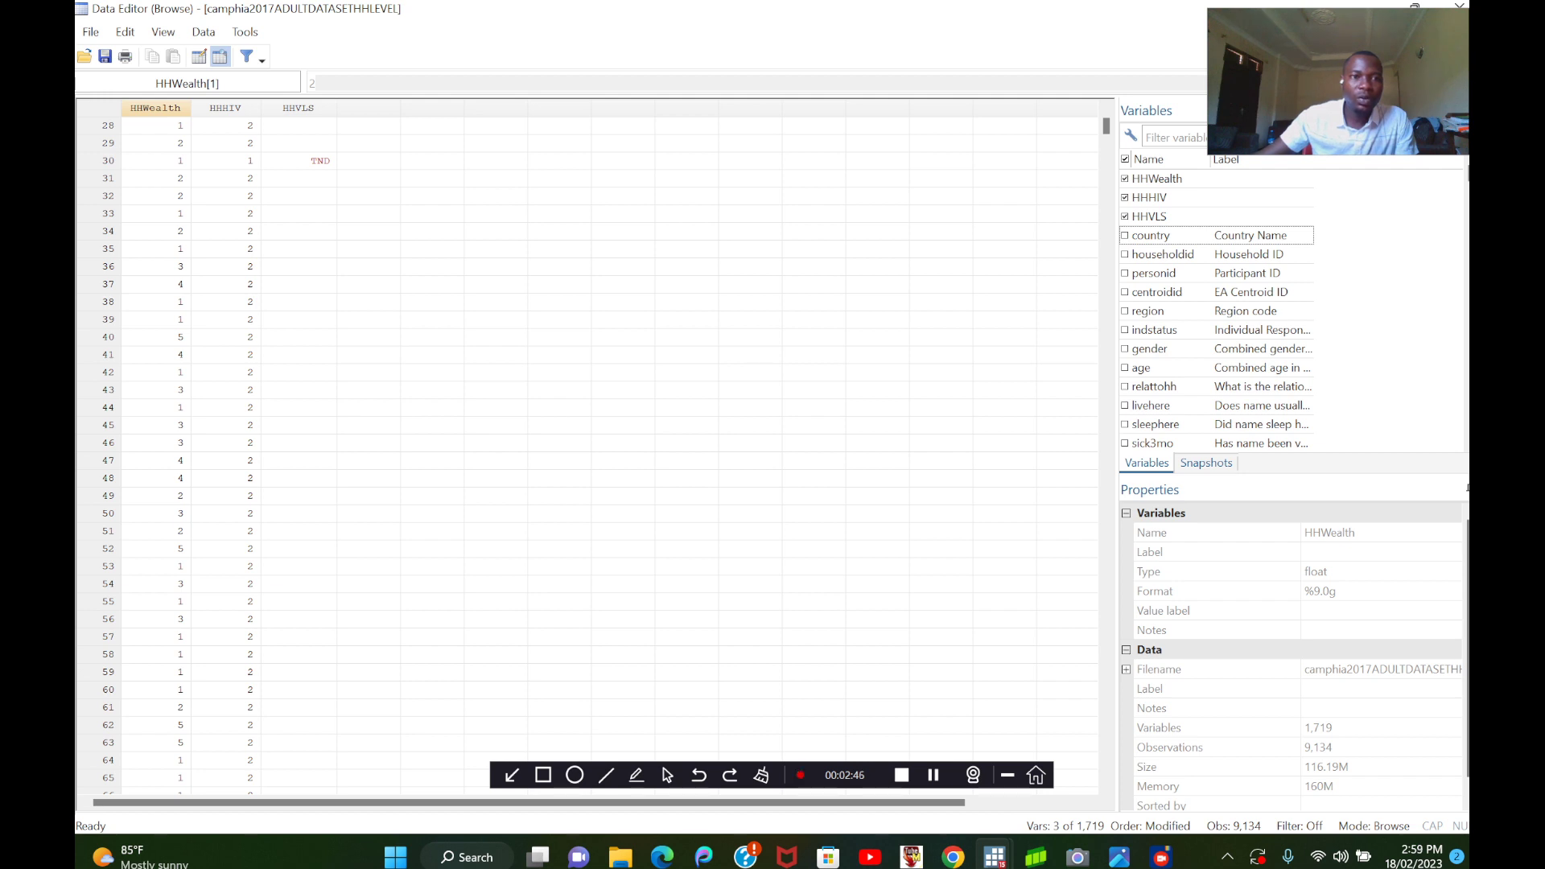
scroll(588, 451, "up", 4)
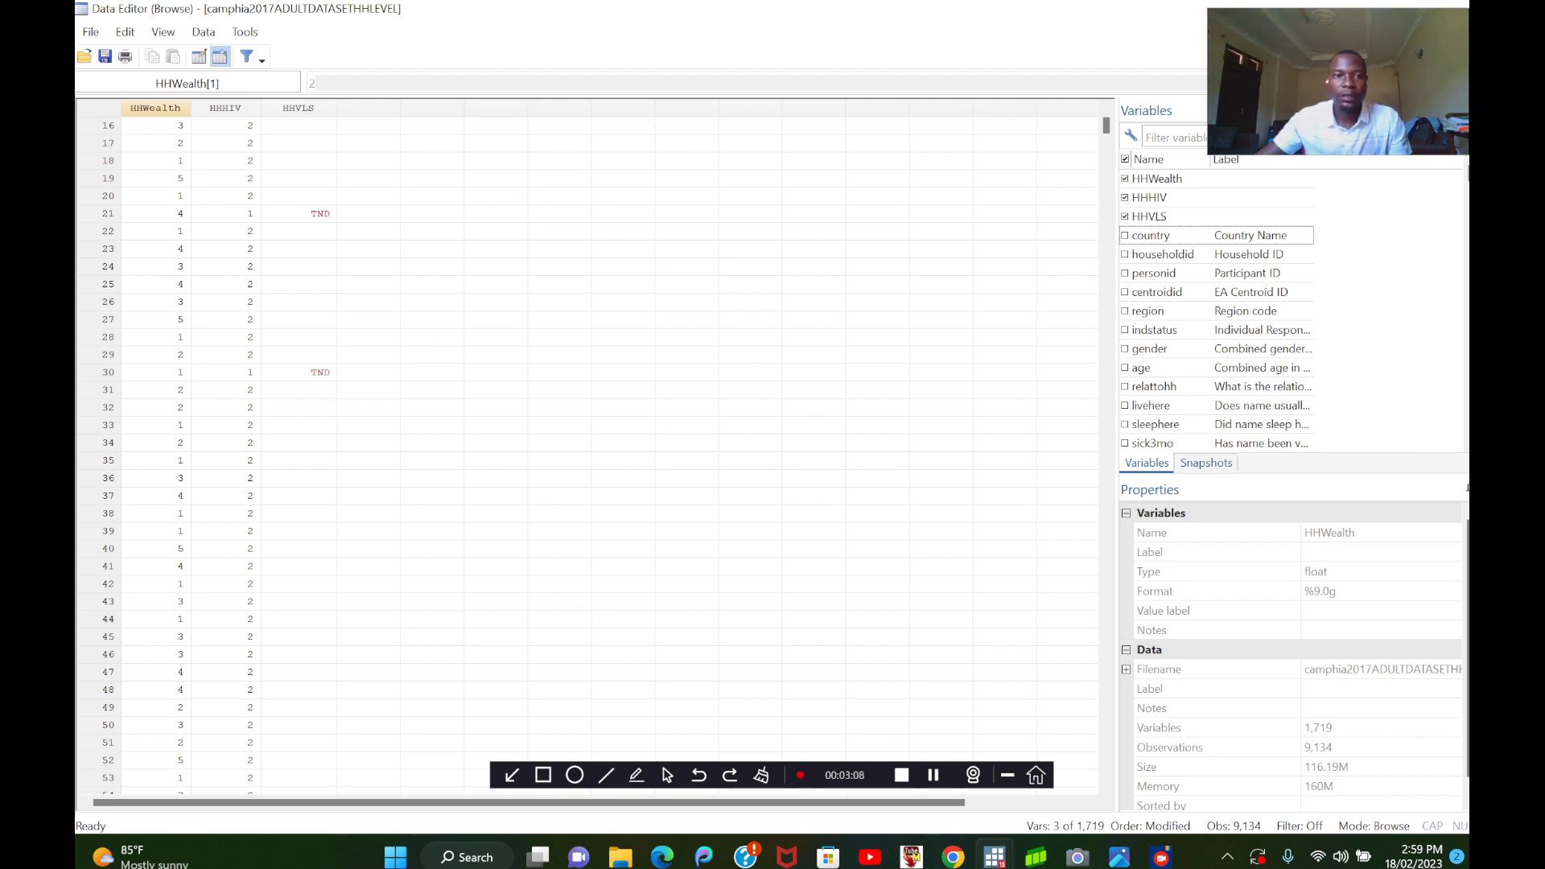
left_click(1459, 7)
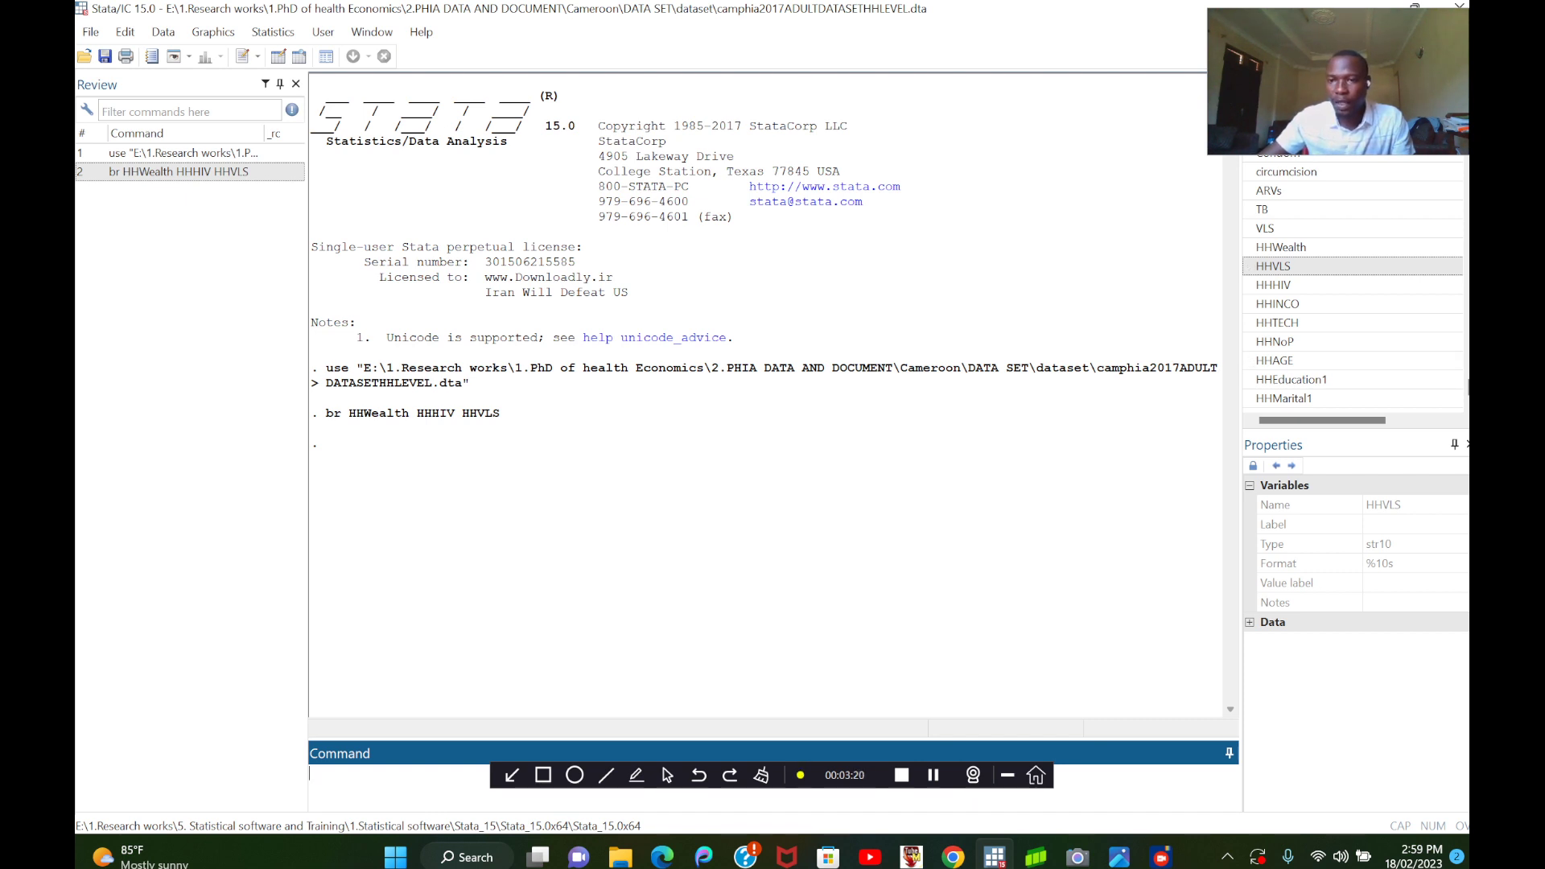
Examine the storage type and format of HHVLS, HHWealth, HHSIZE, AGE, Marital2, M1quals and Married.
left_click(1273, 266)
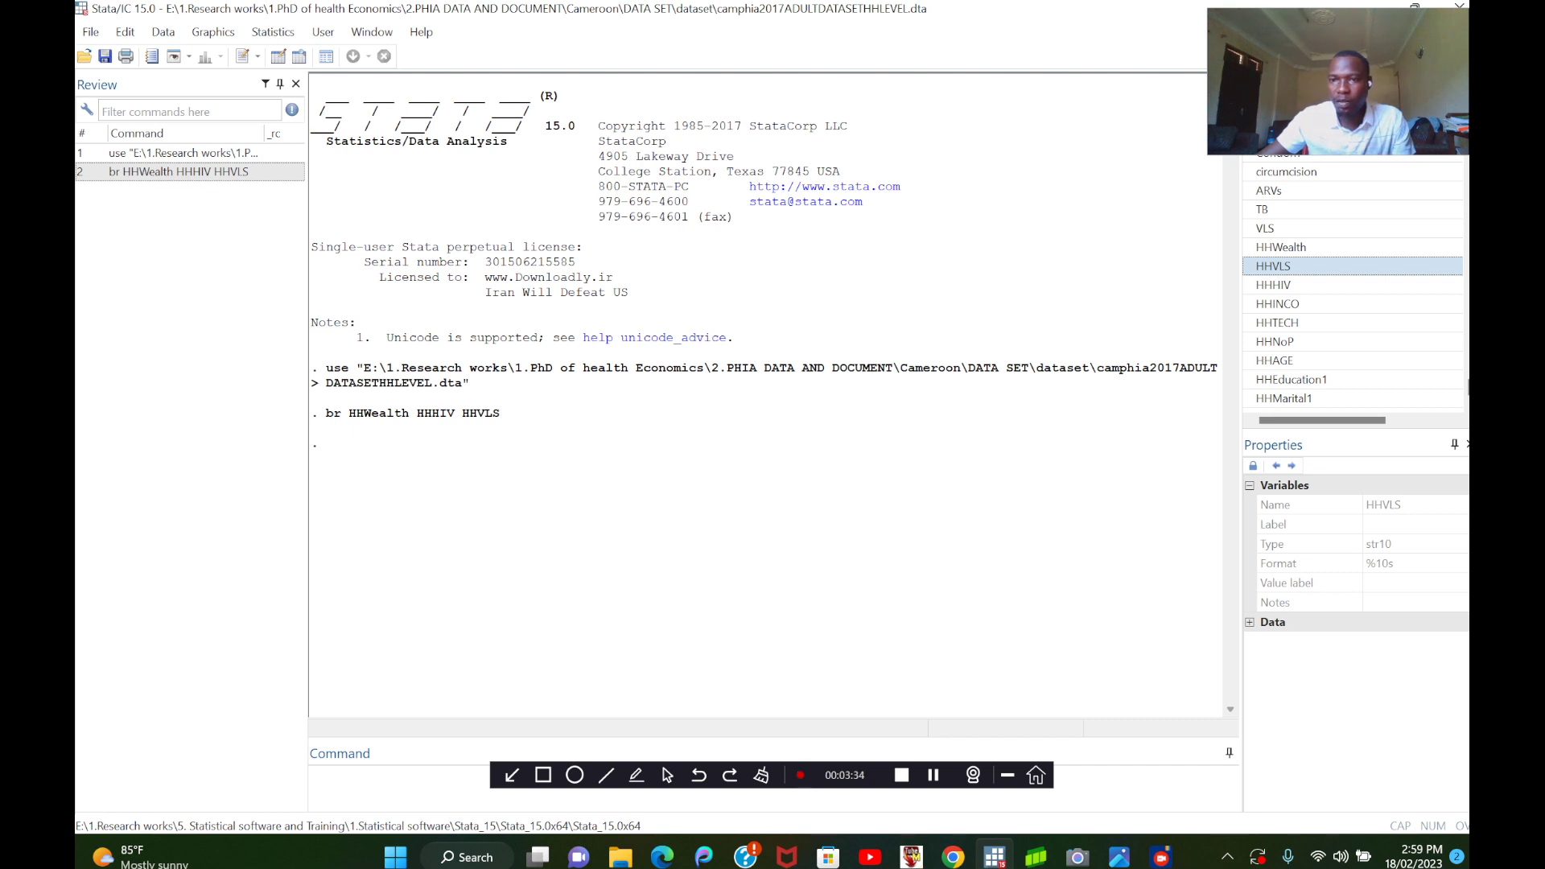
left_click(1281, 247)
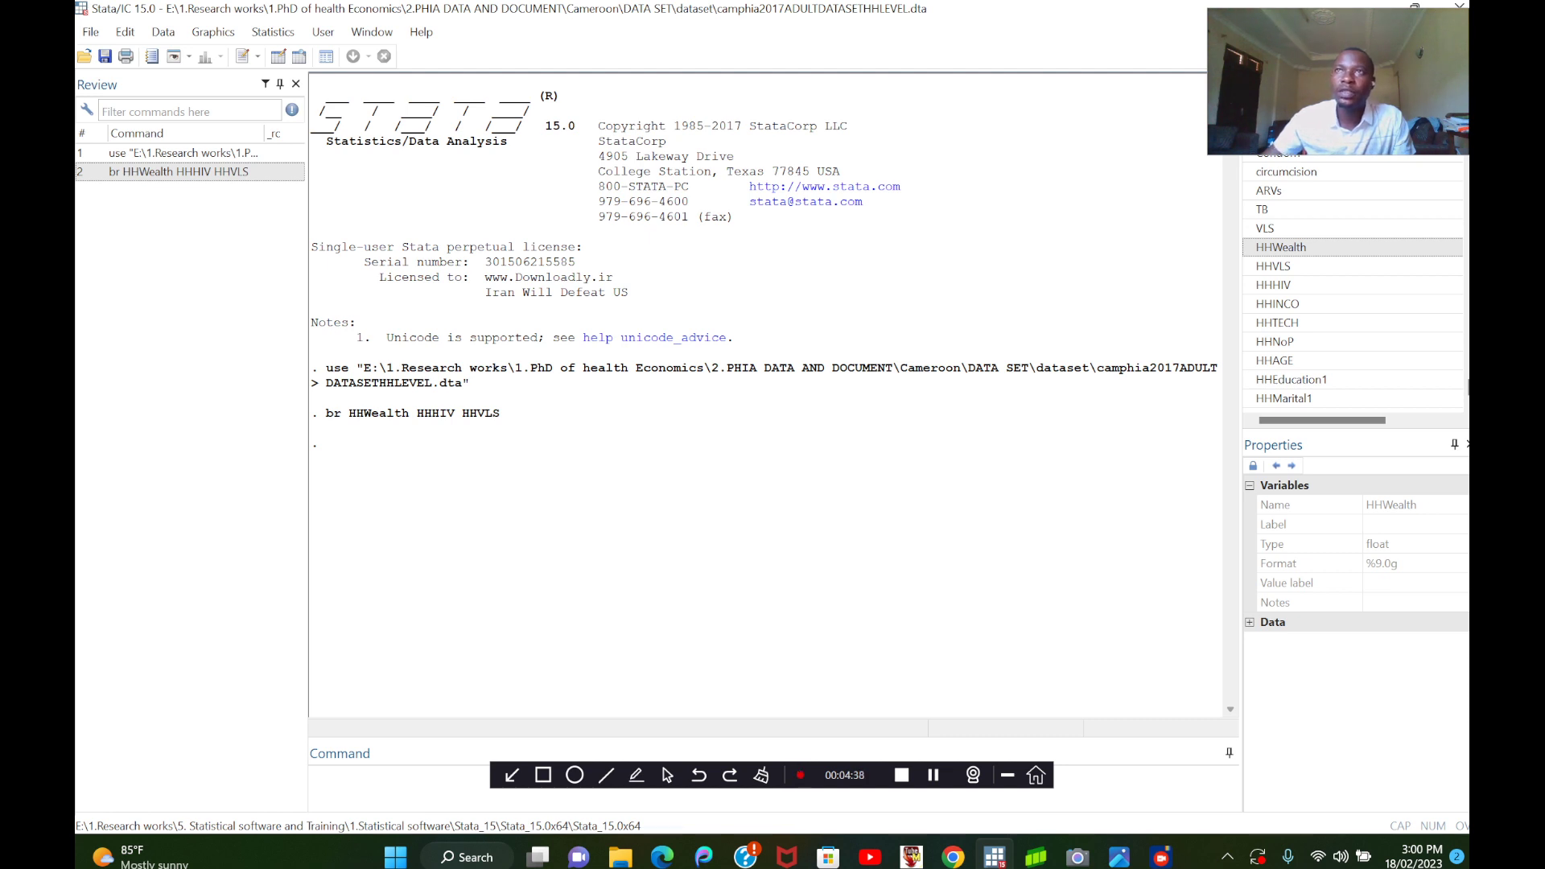
scroll(1352, 286, "up", 5)
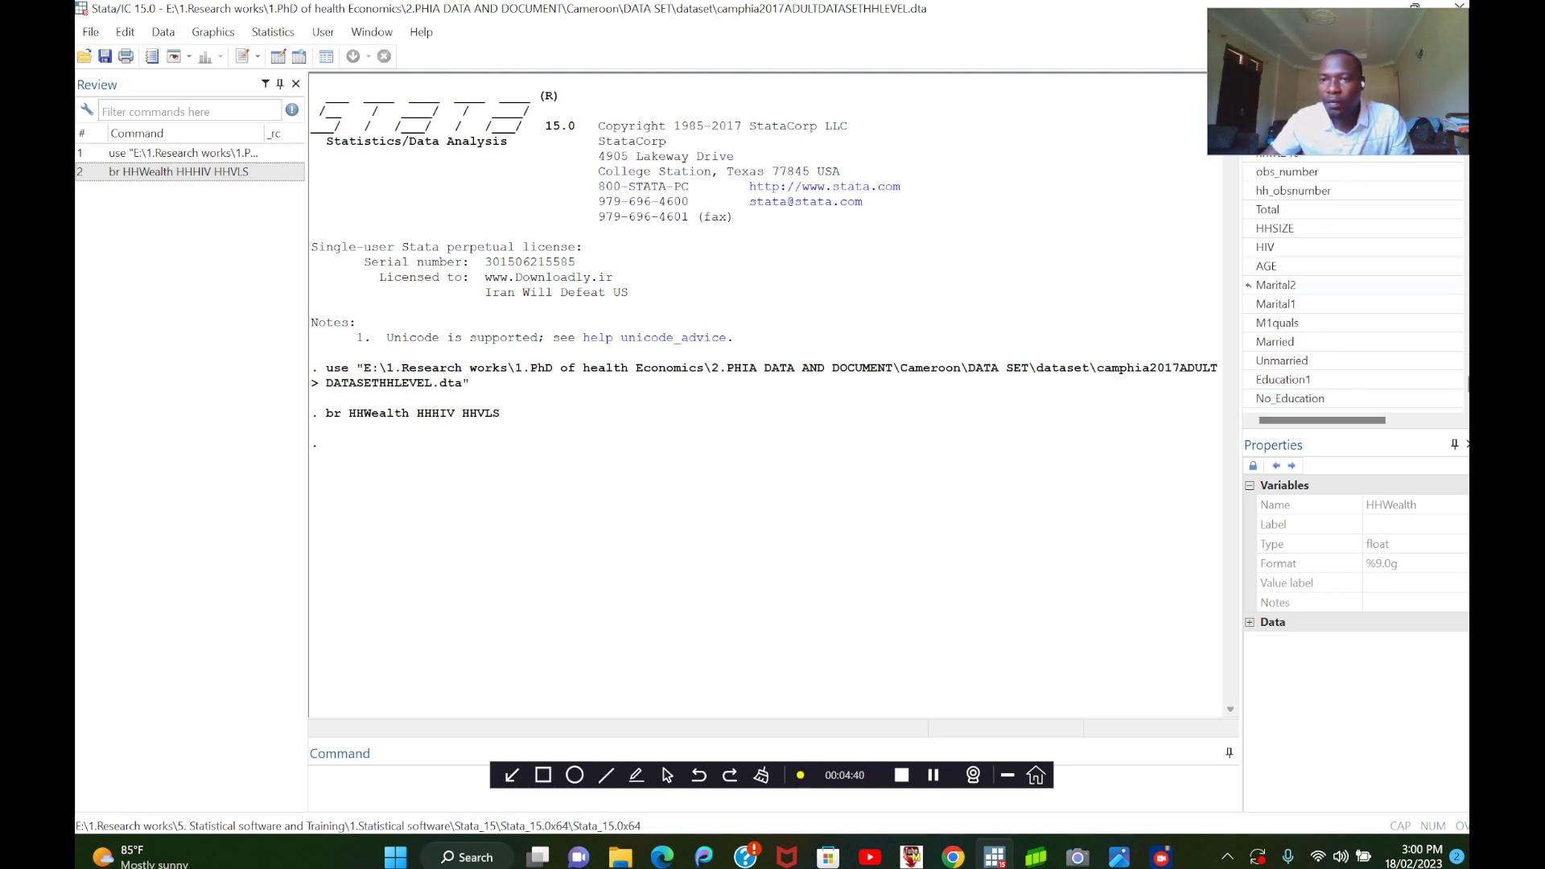
left_click(1248, 228)
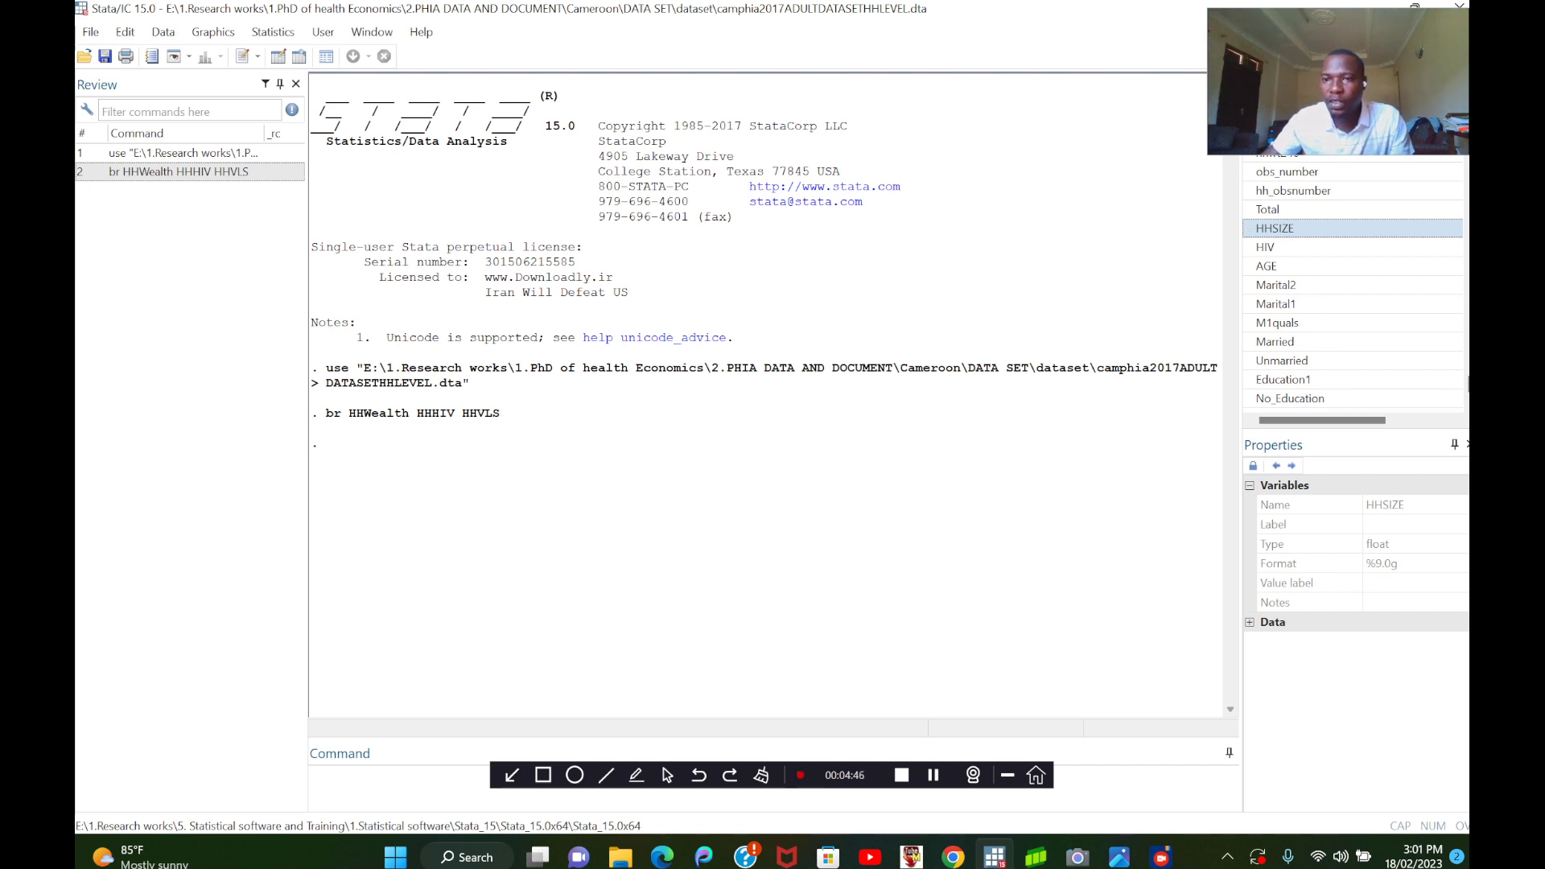
left_click(1248, 266)
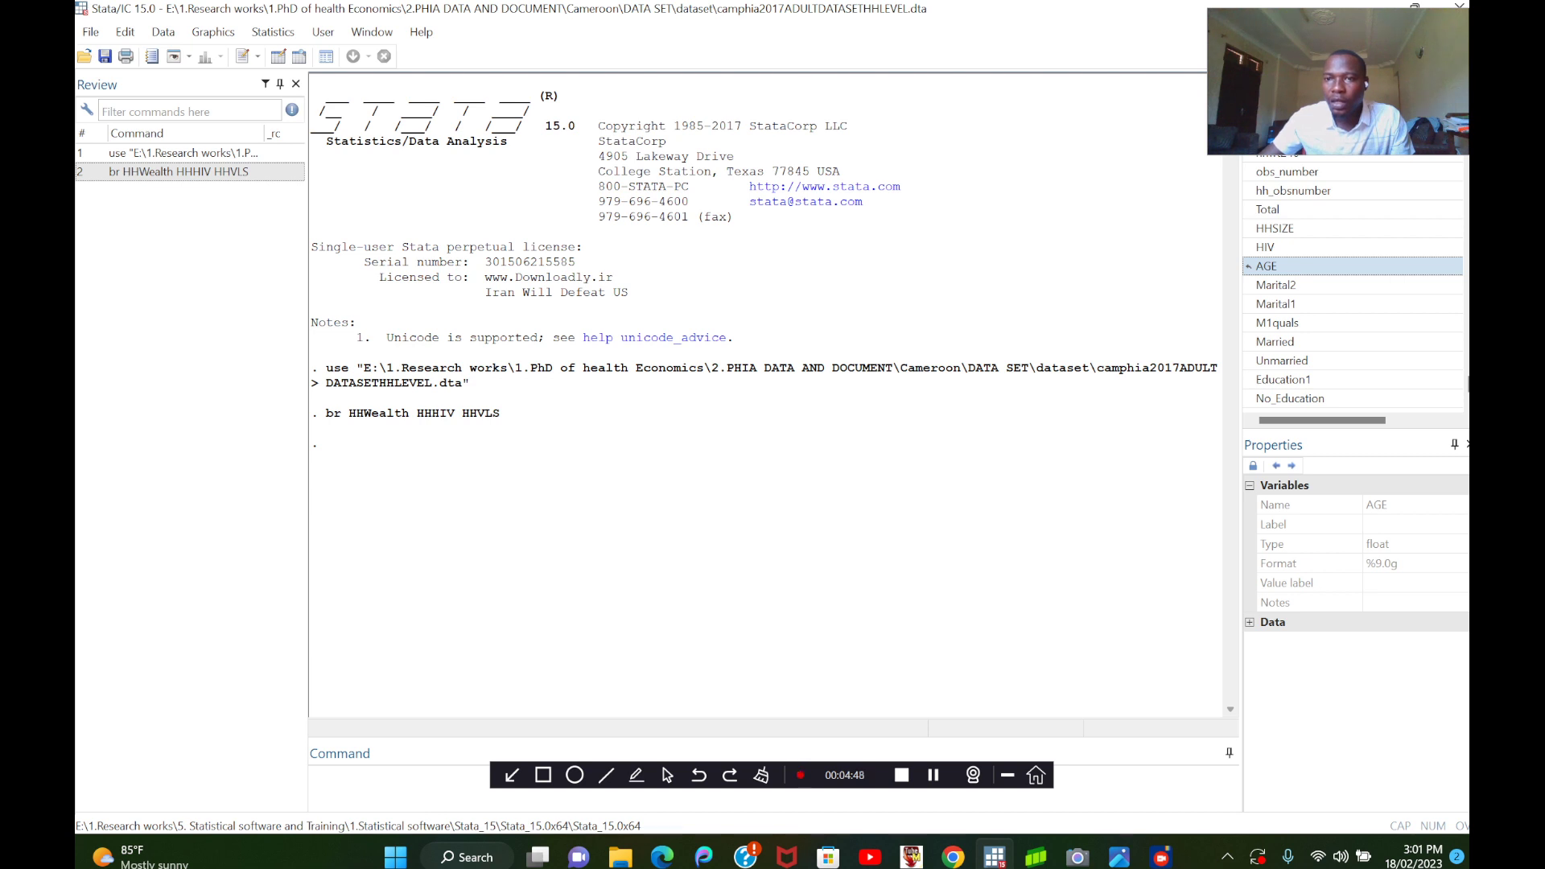
left_click(1248, 285)
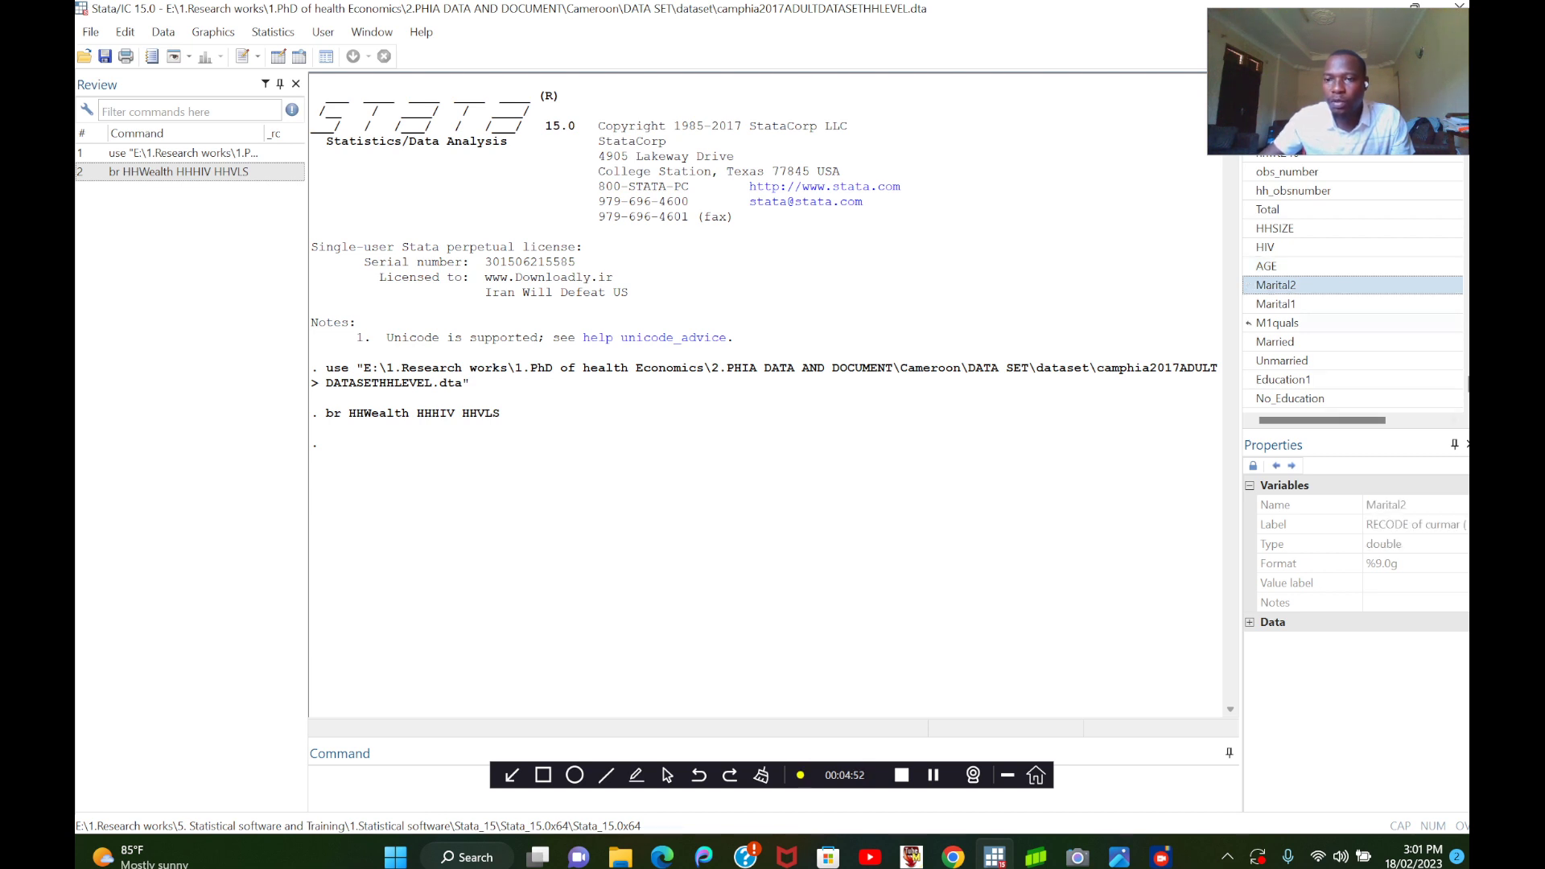
left_click(1277, 323)
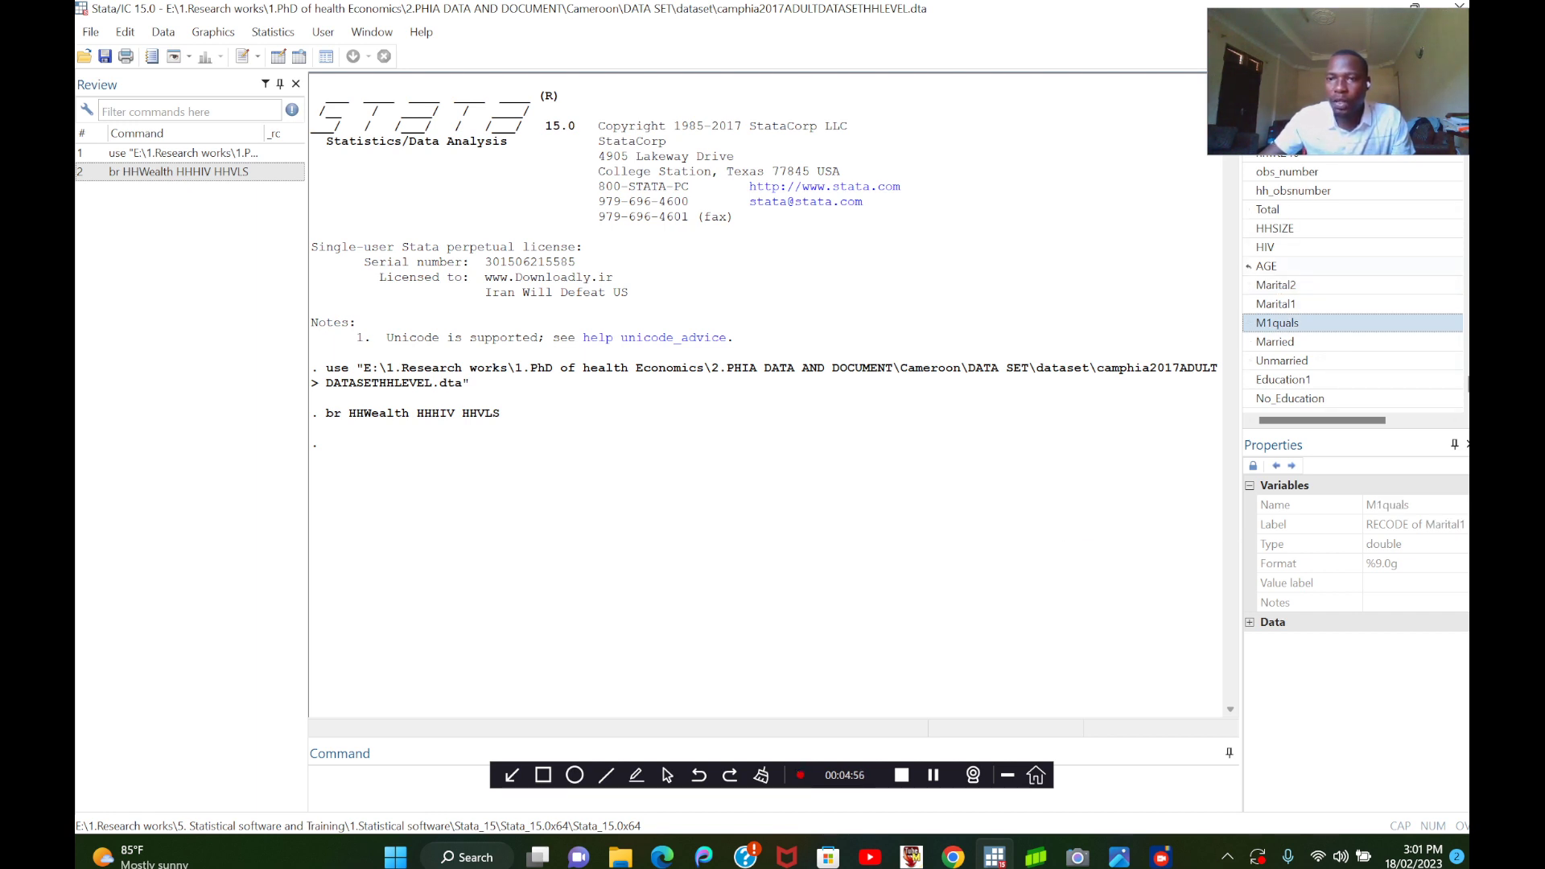
scroll(1248, 266, "down", 2)
left_click(1248, 228)
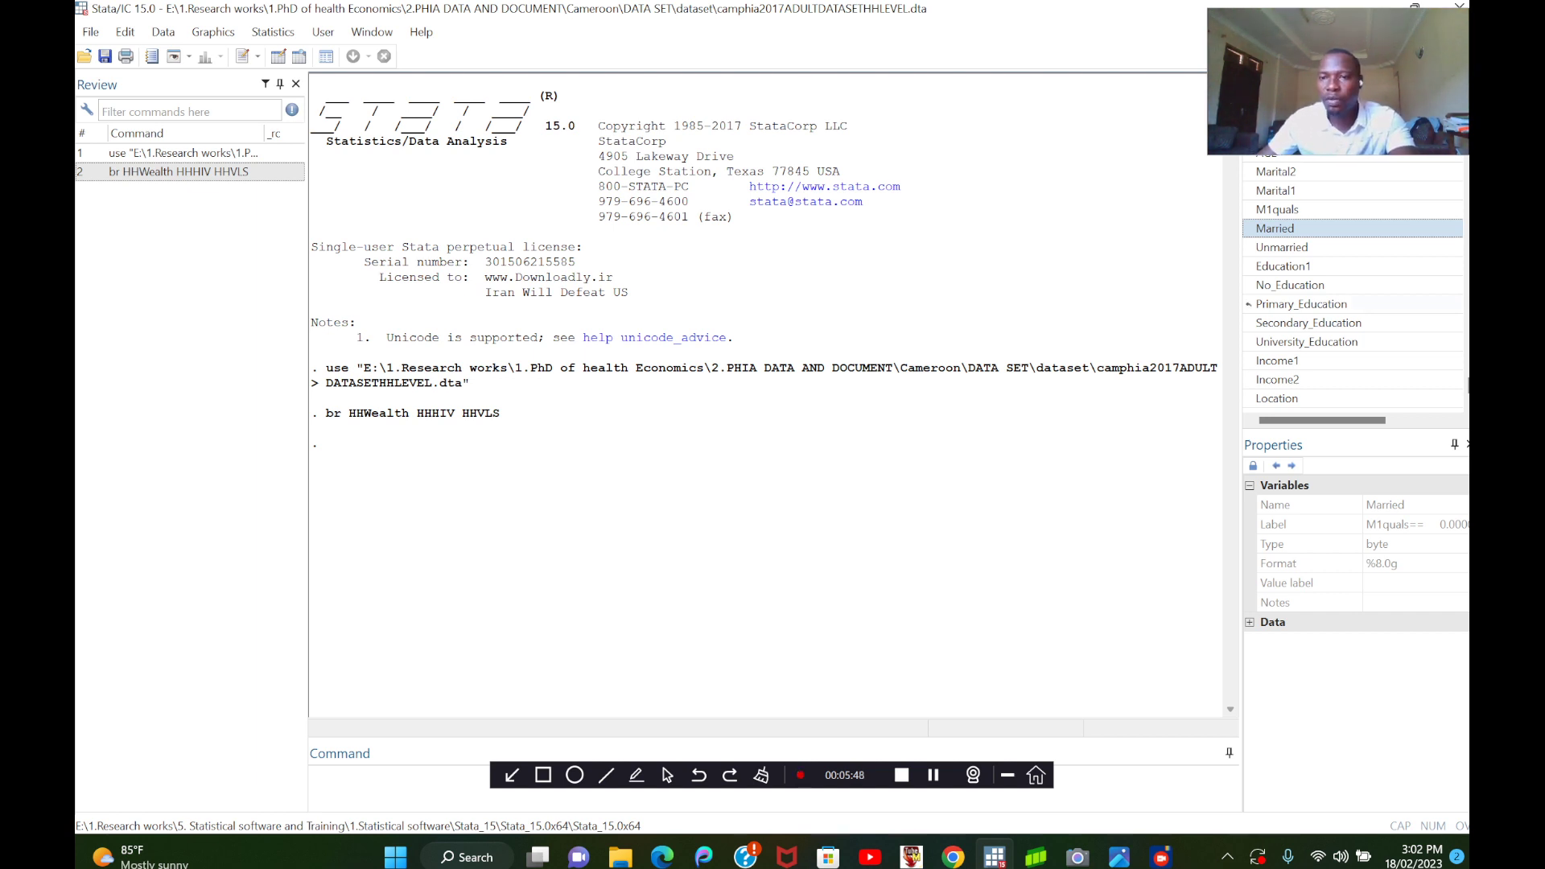
Browse the HHVLS variable alone with the br command and look through its rows for text and numeric entries.
scroll(1248, 304, "down", 5)
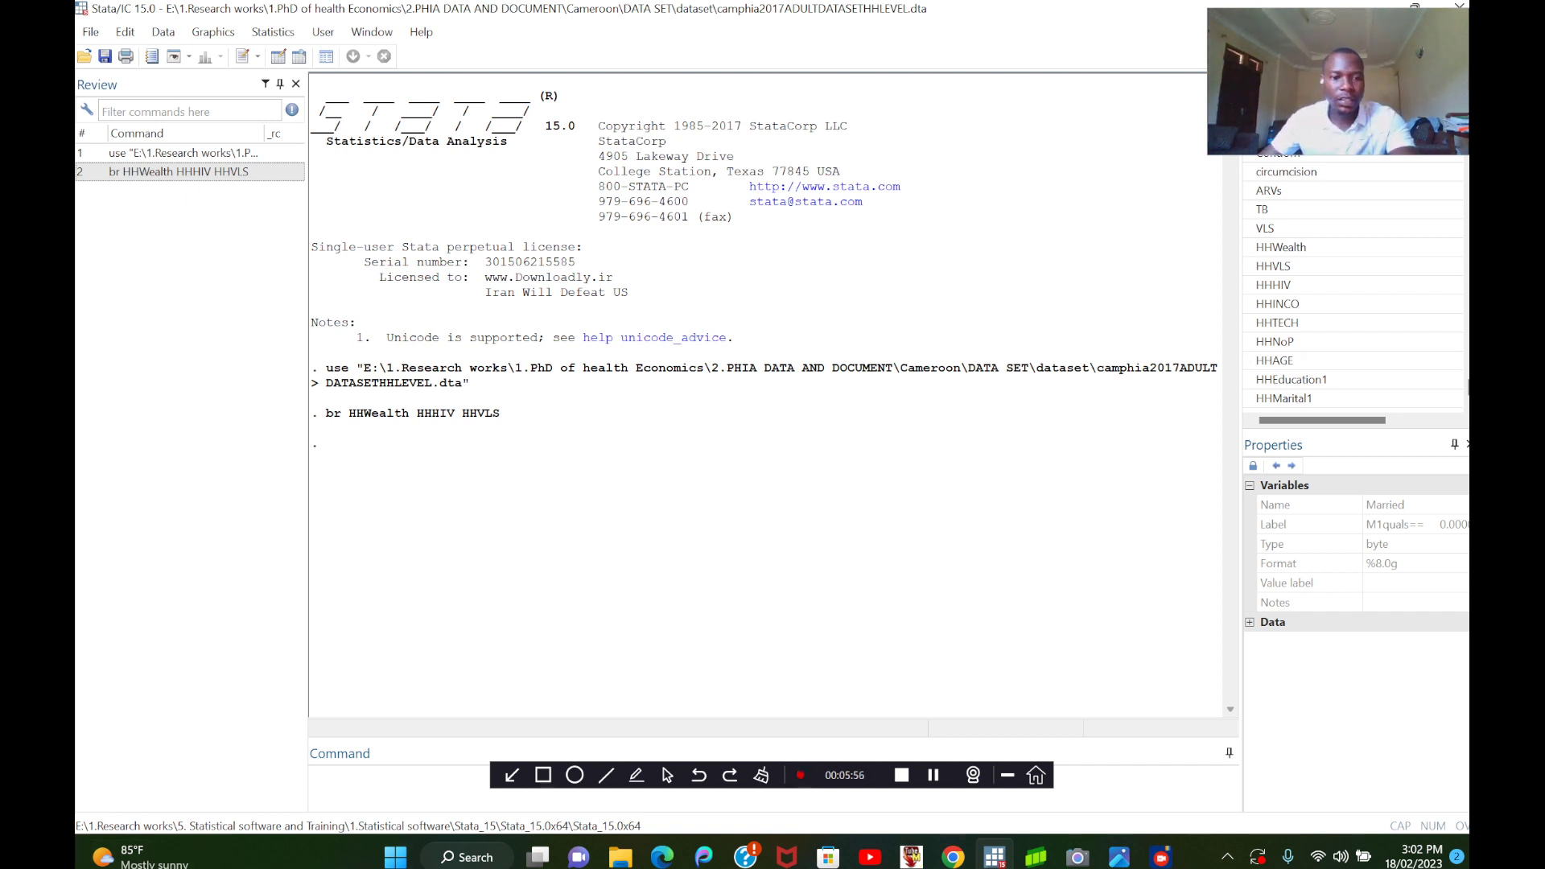
left_click(386, 782)
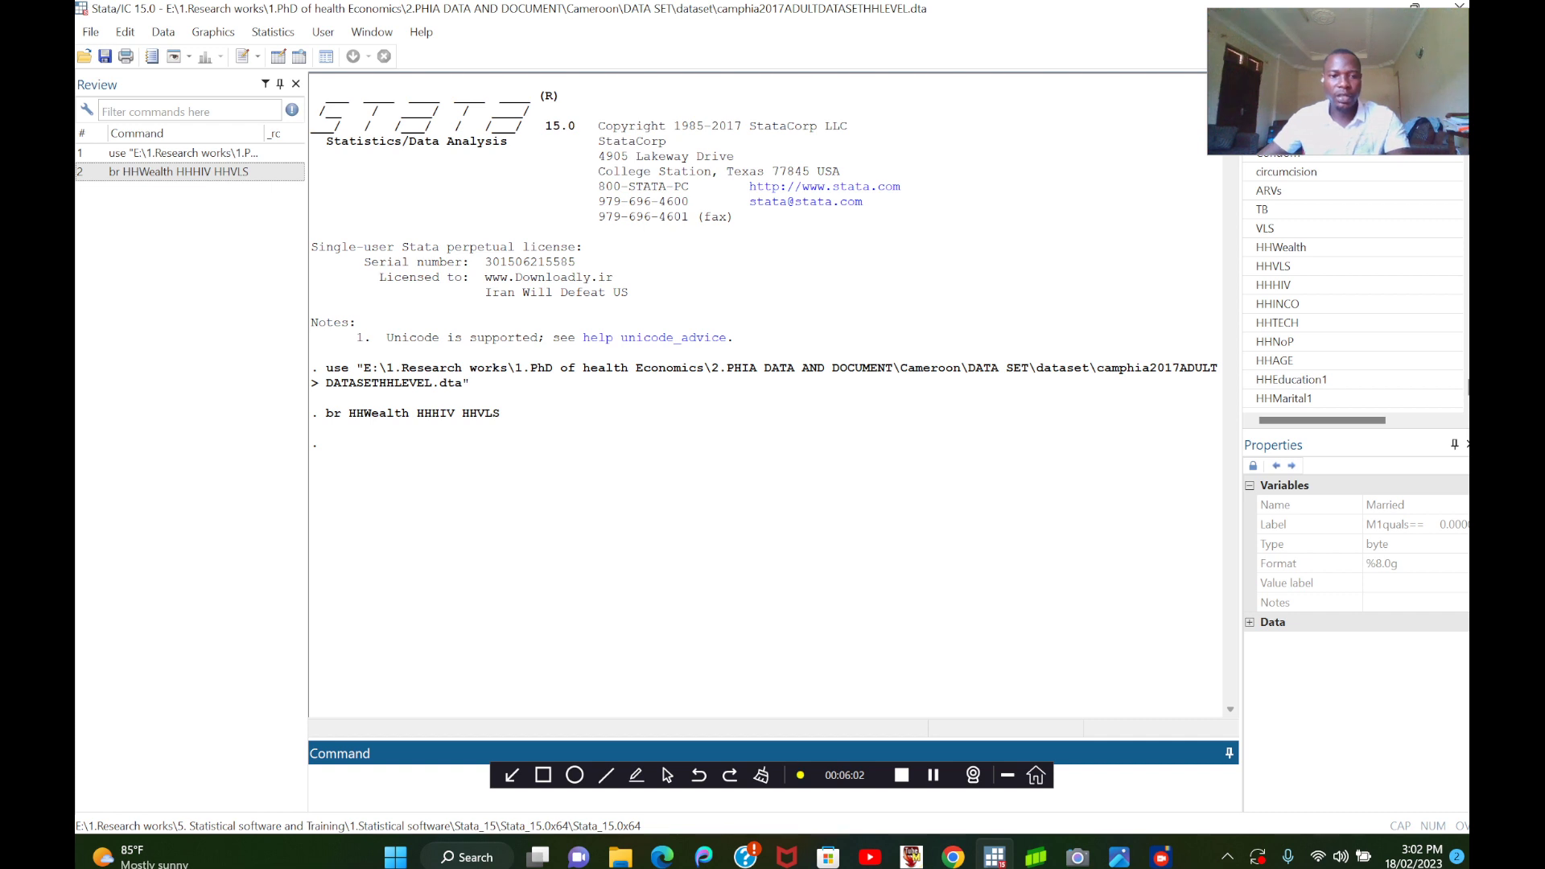
type("br")
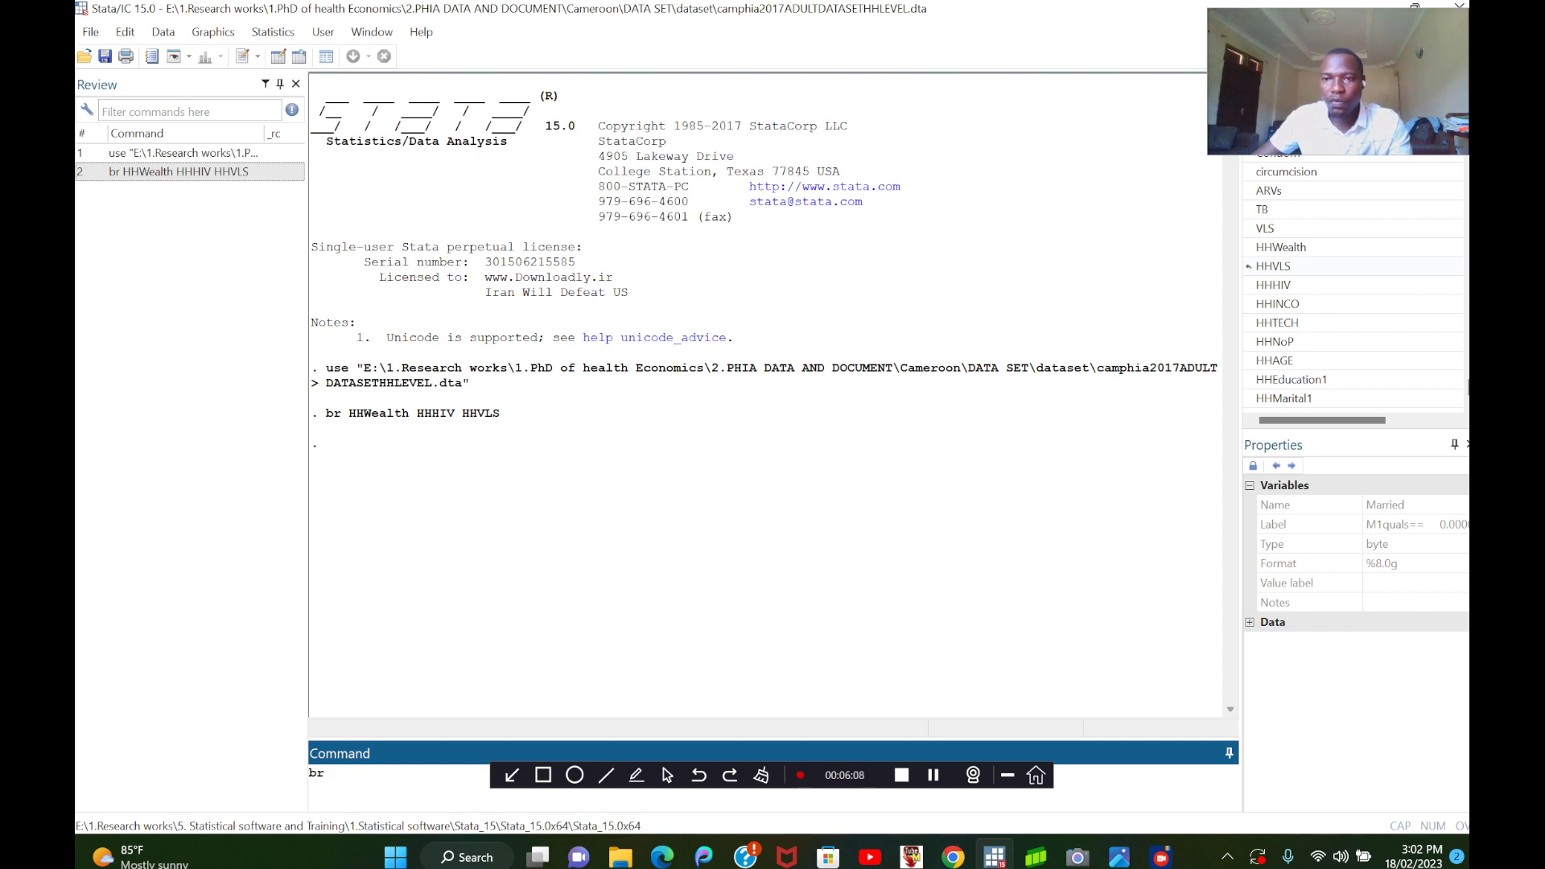
double_click(1273, 266)
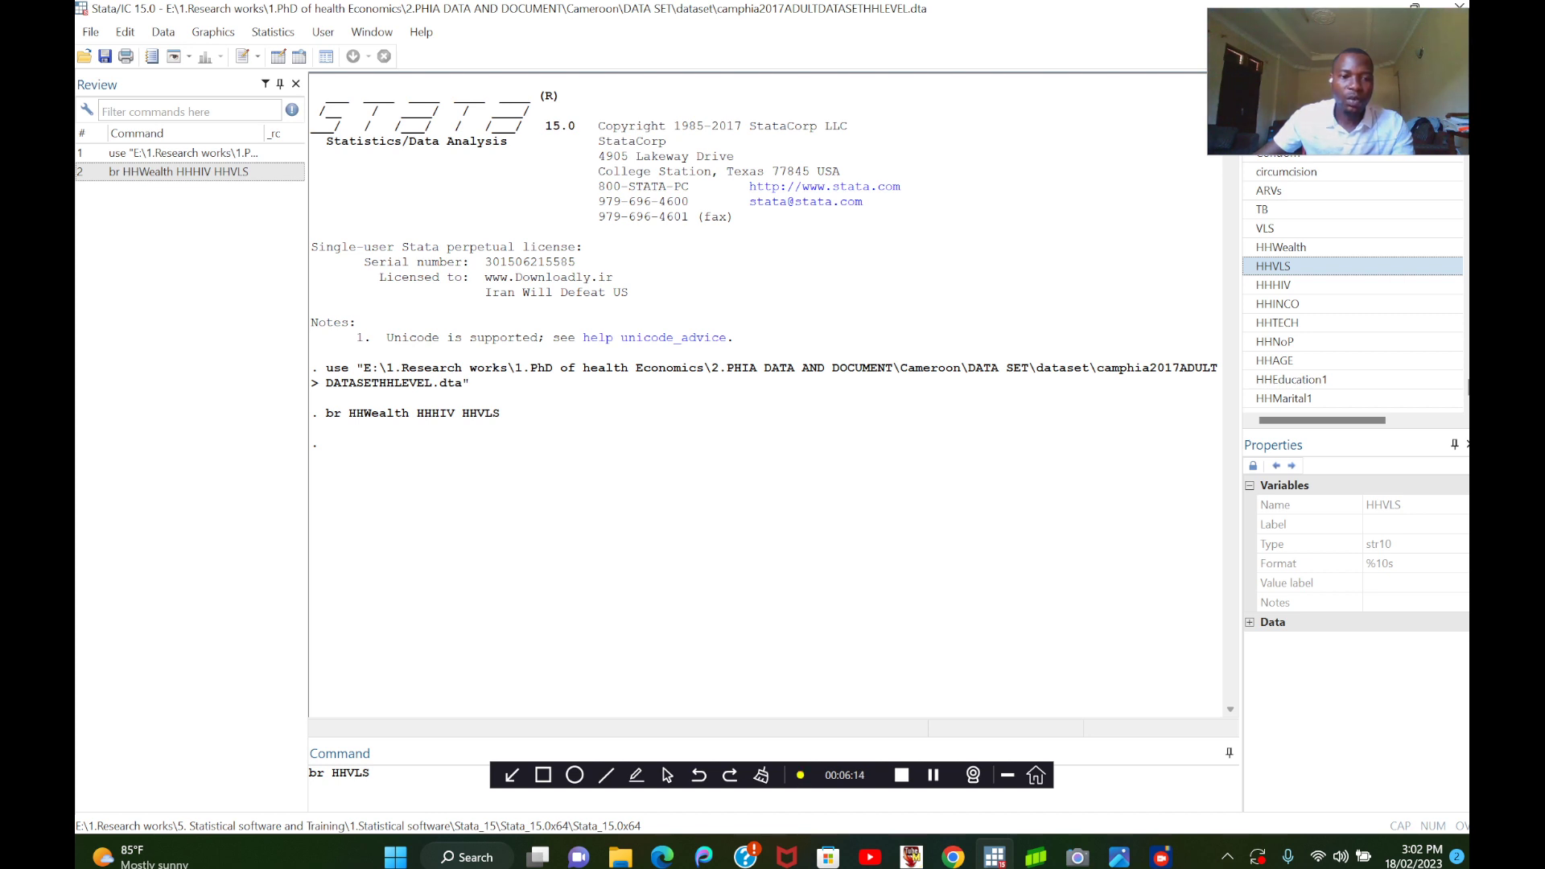
left_click(370, 773)
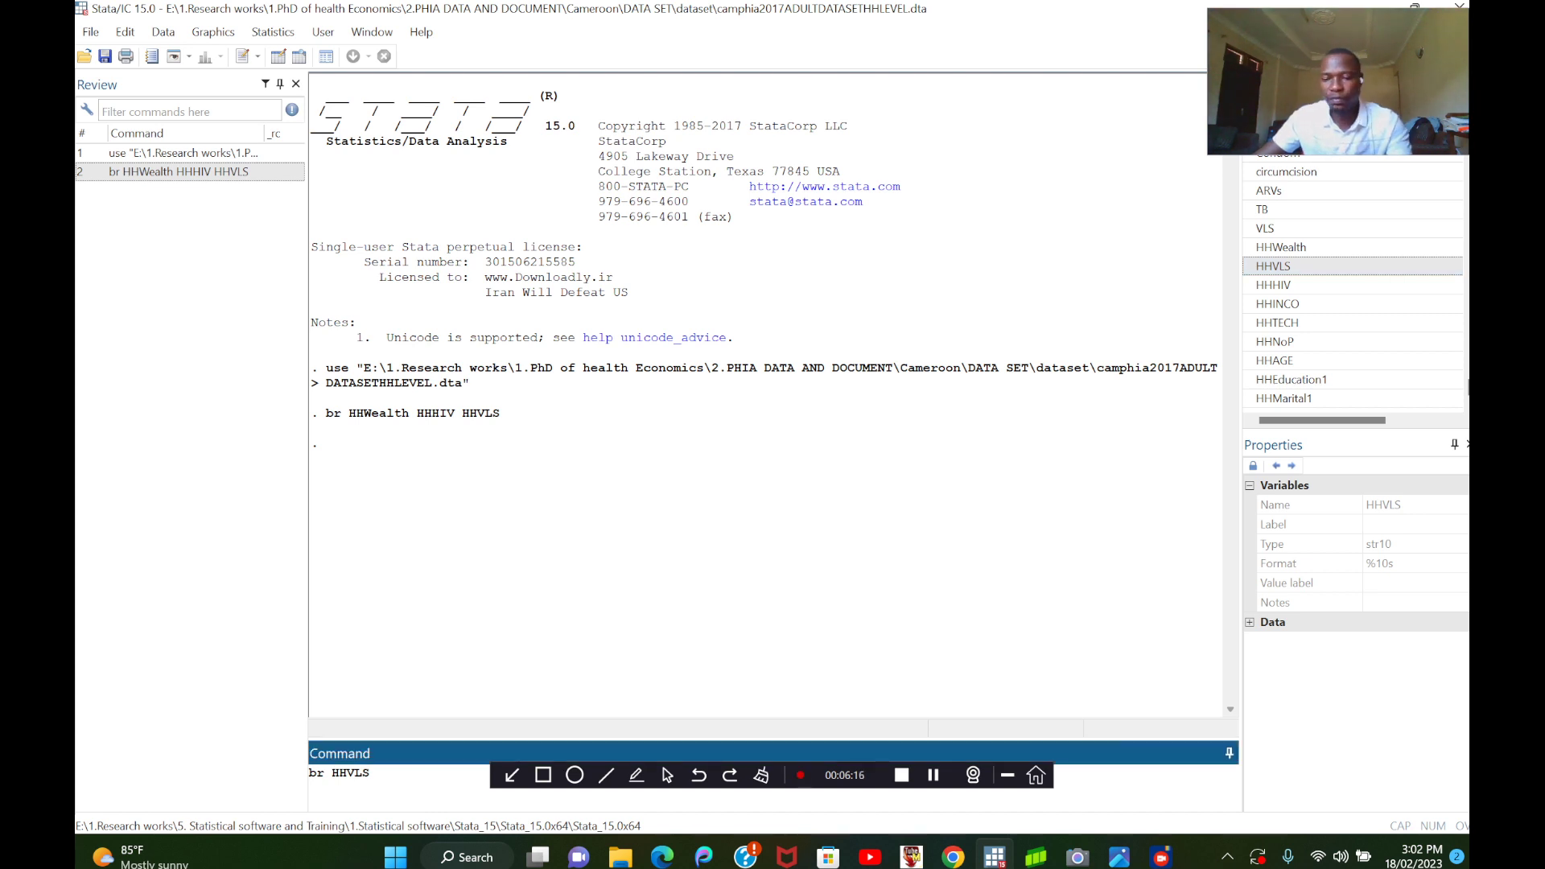
key("Return")
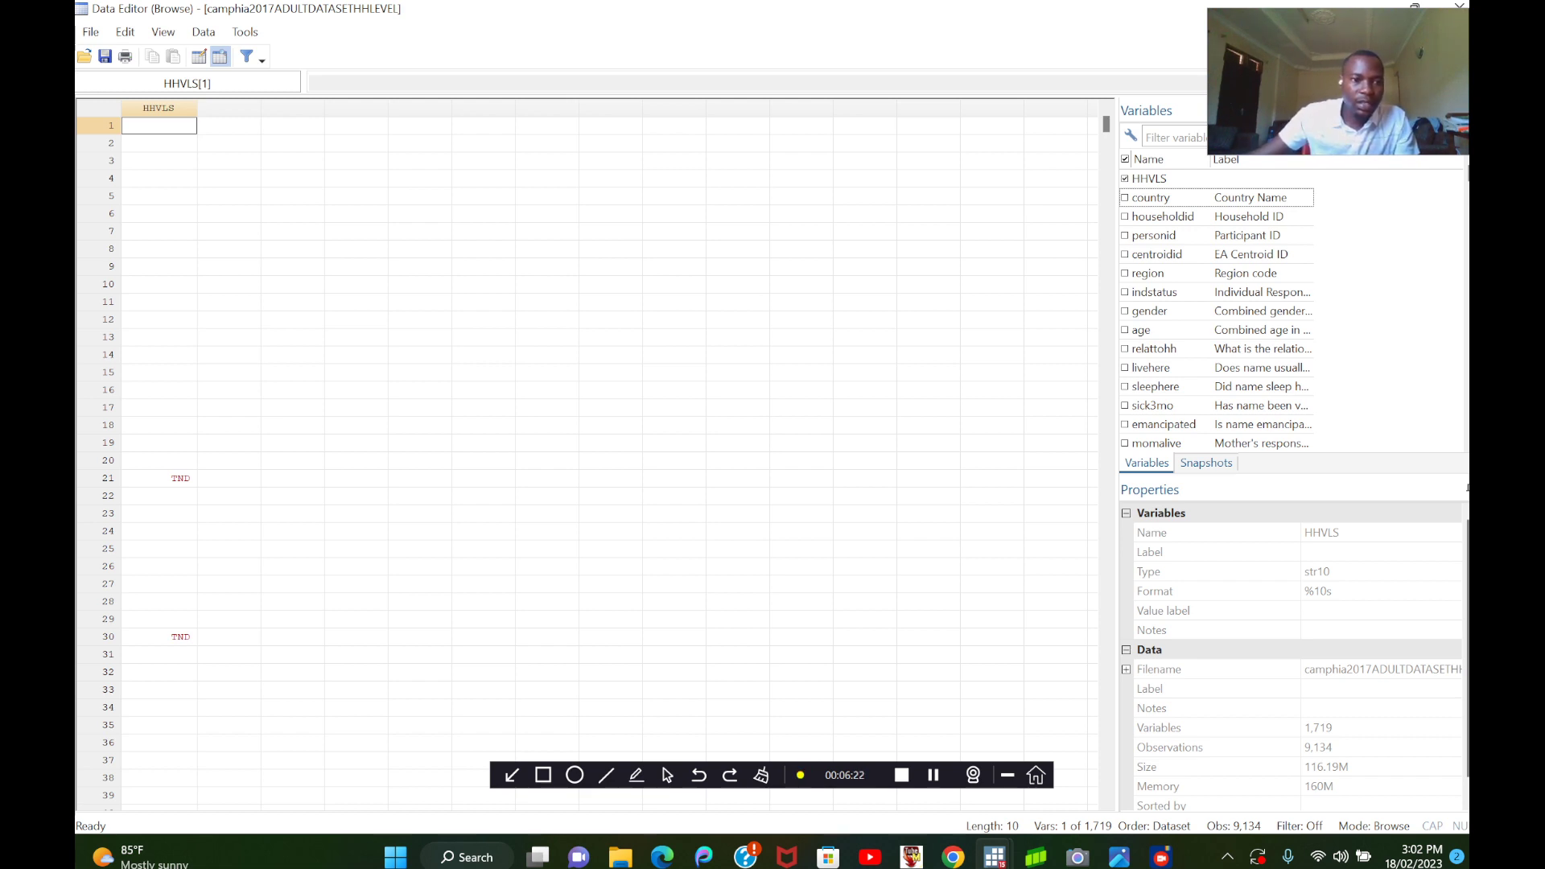
scroll(588, 459, "down", 19)
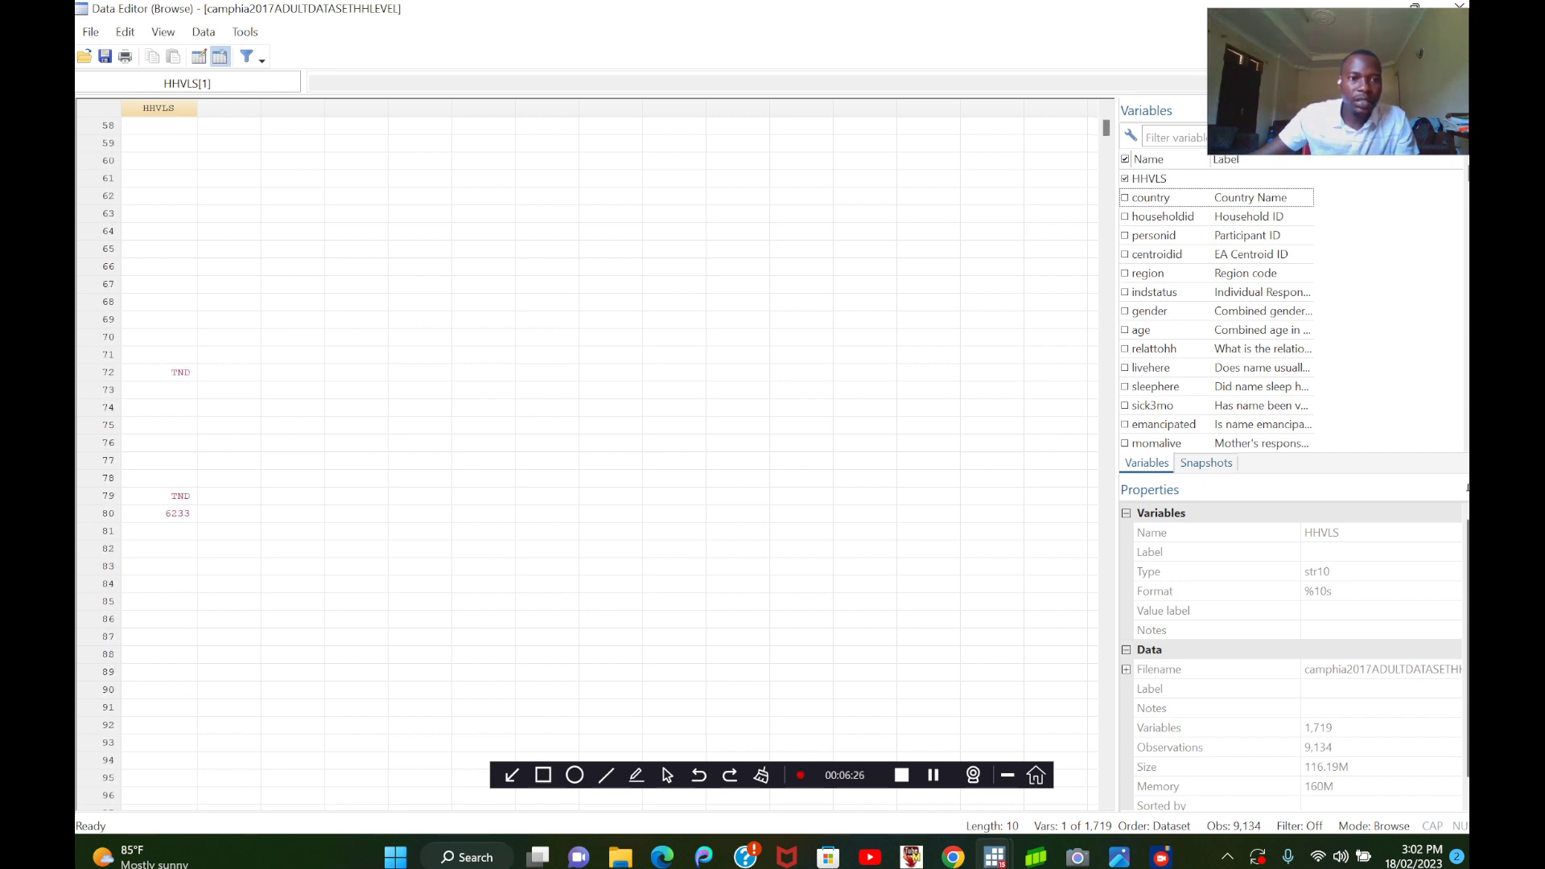
scroll(588, 459, "up", 16)
scroll(587, 459, "up", 2)
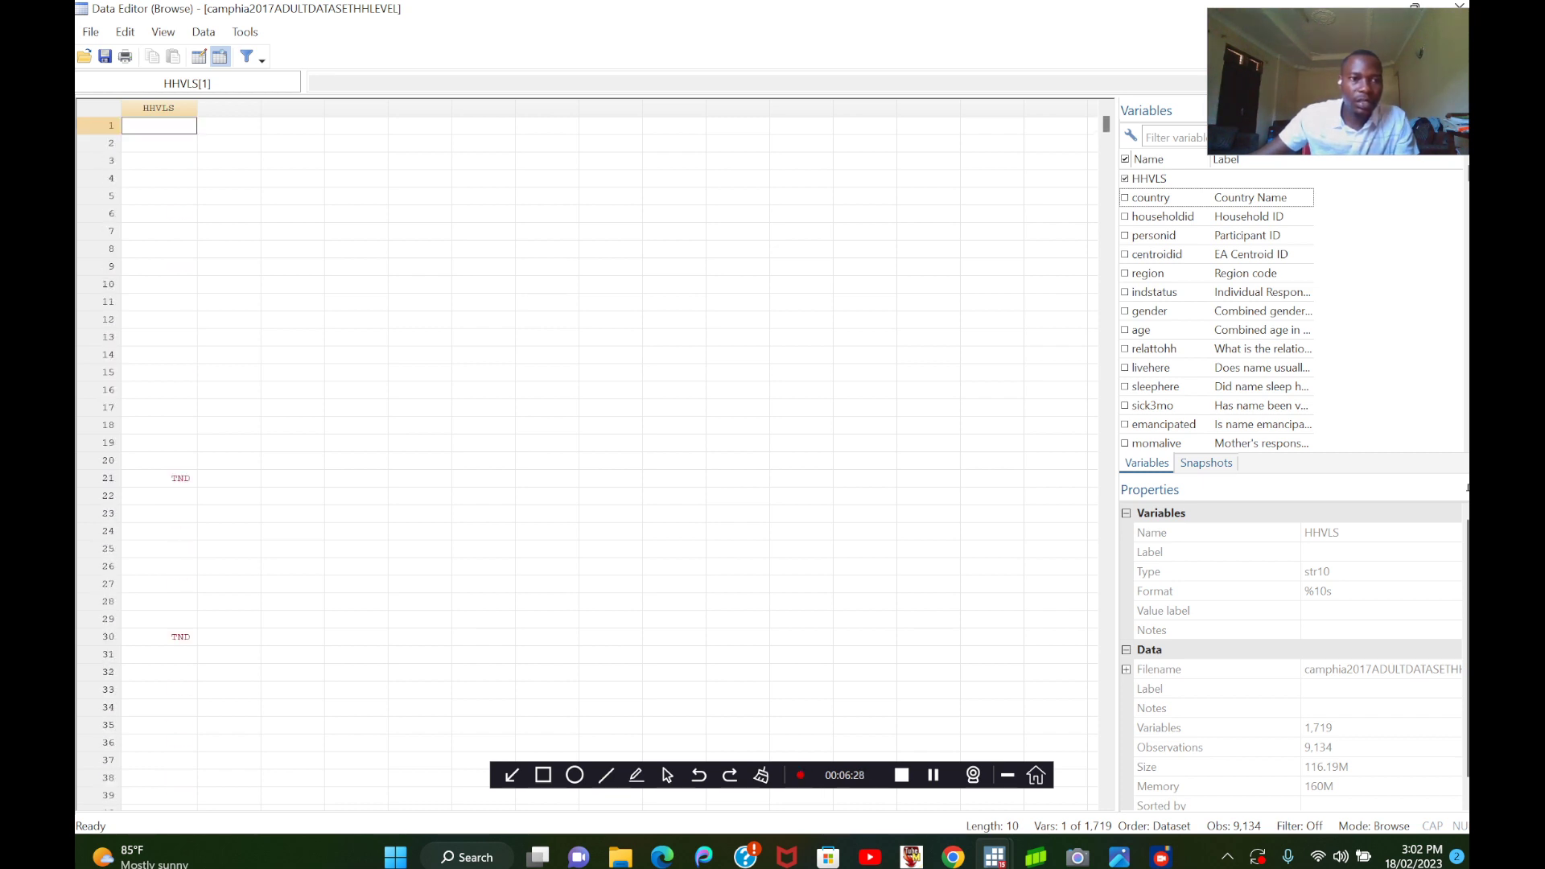
Look further down the HHVLS rows for text and numeric entries, and close the Data Editor.
scroll(587, 459, "down", 3)
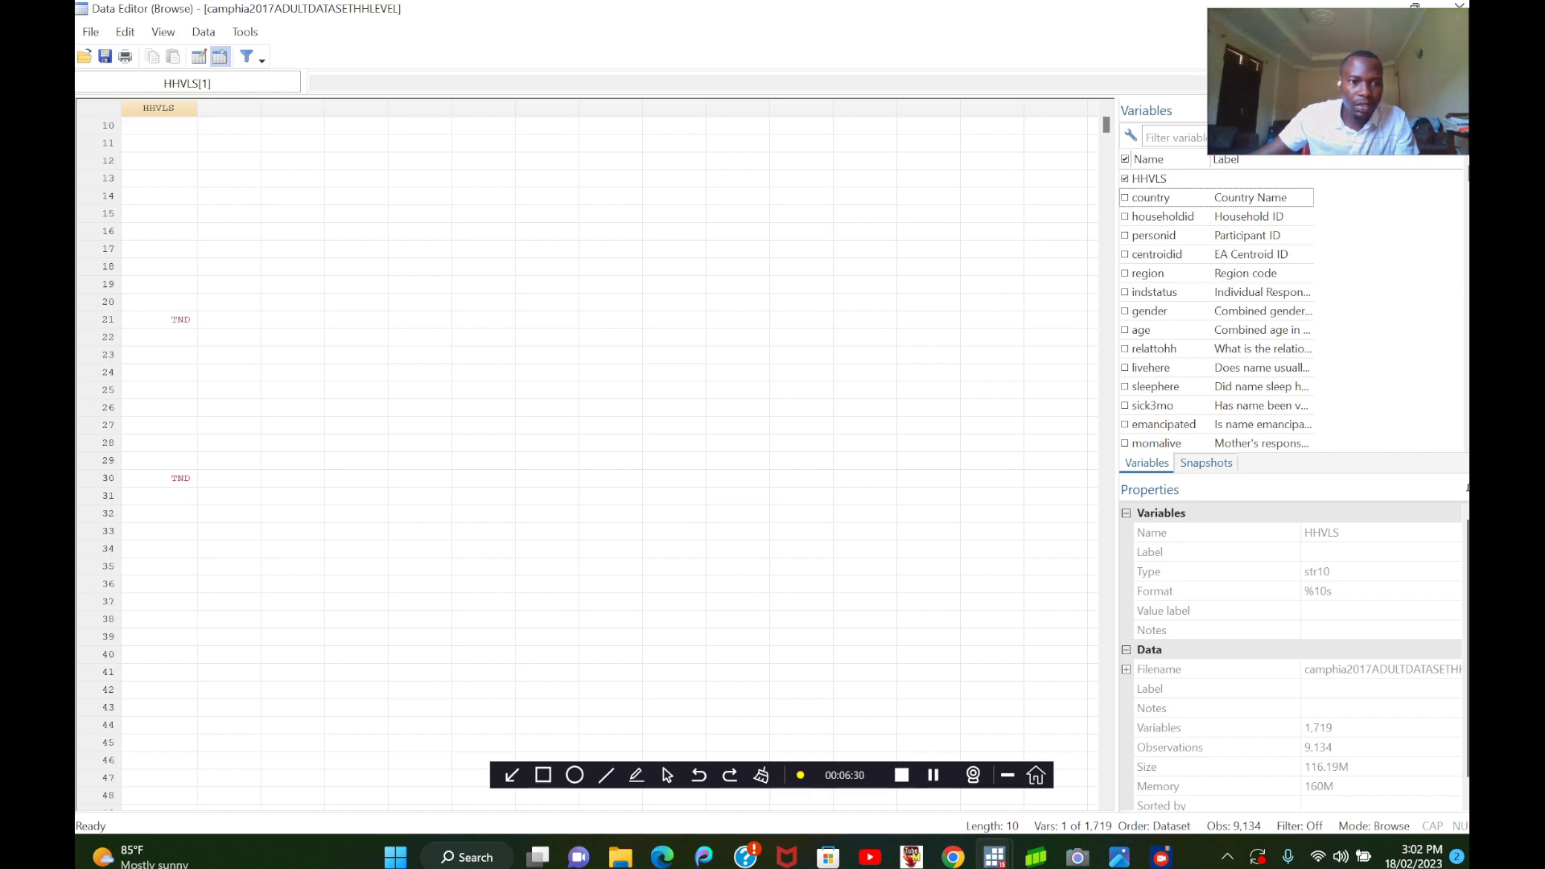
scroll(587, 458, "down", 15)
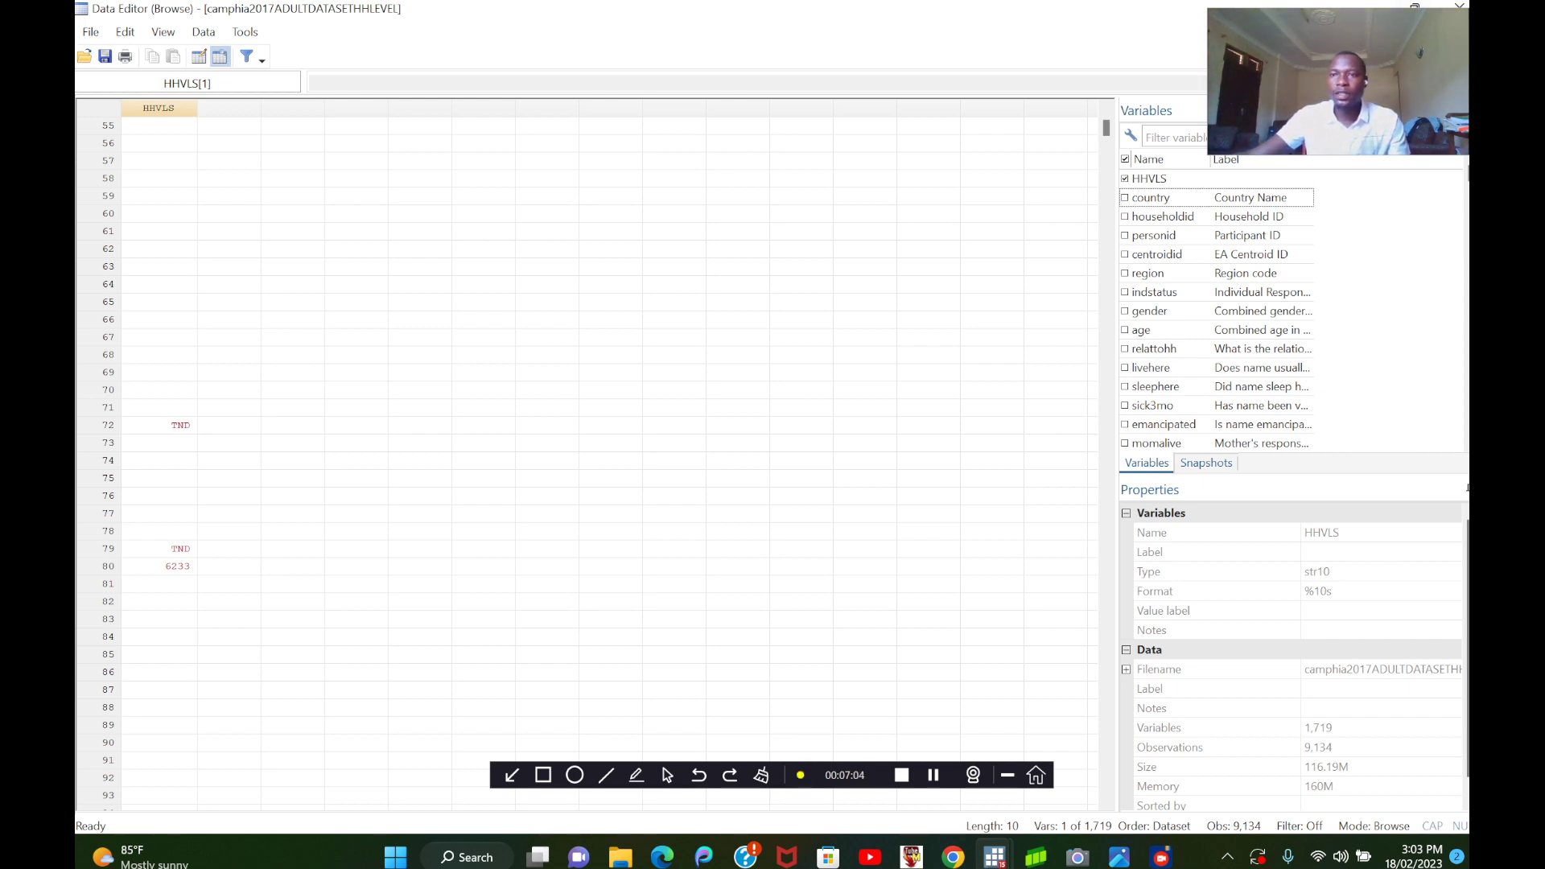
left_click(1458, 6)
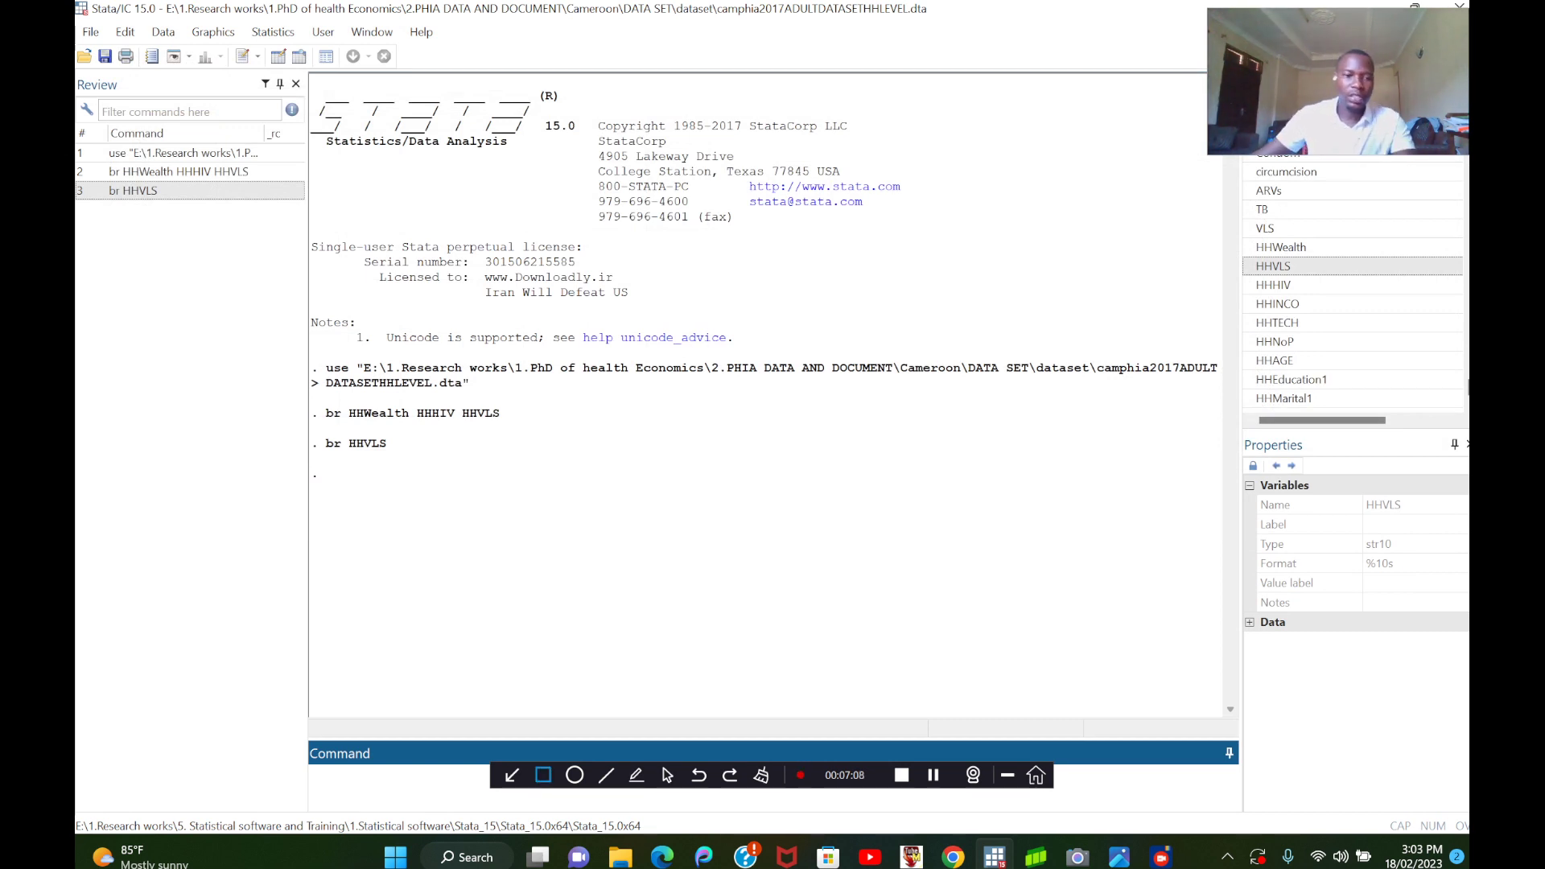
Tabulate the HHVLS variable with the tab command.
type("tab")
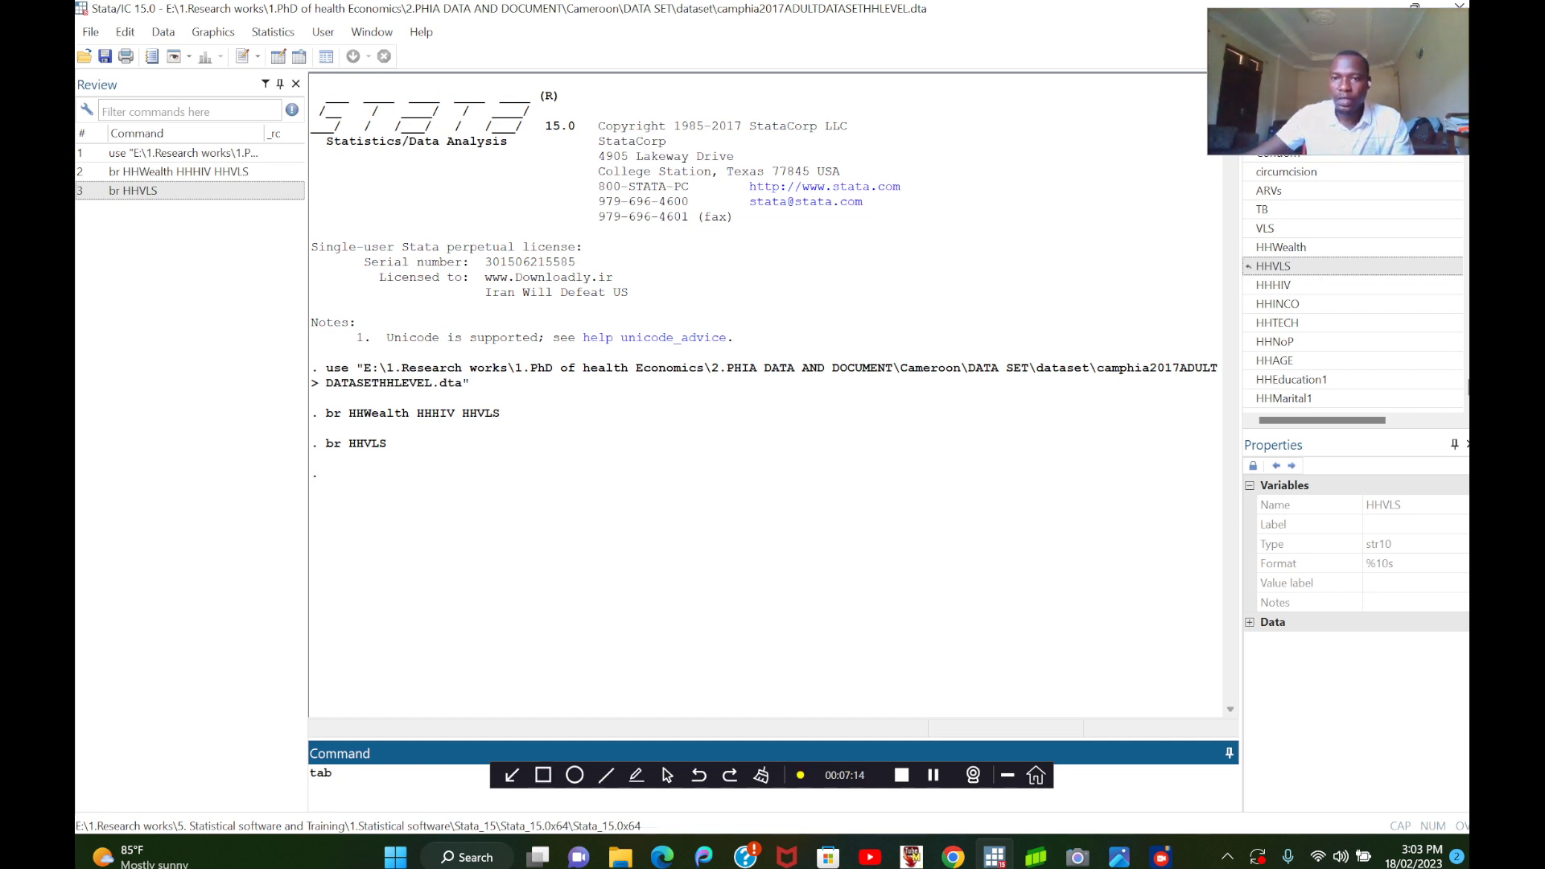
double_click(1273, 266)
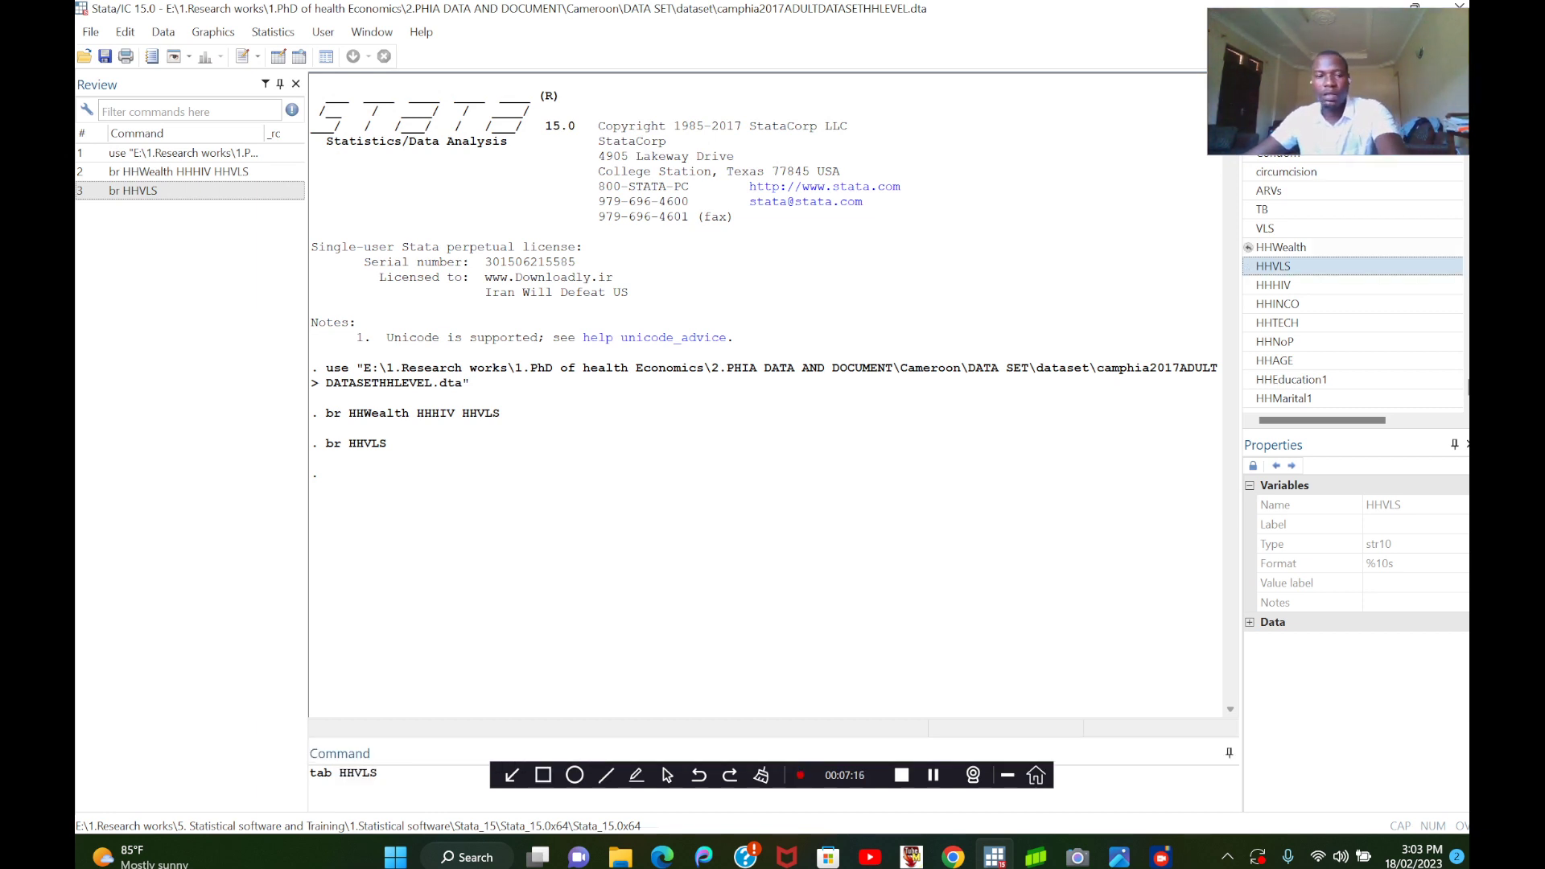
key("Return")
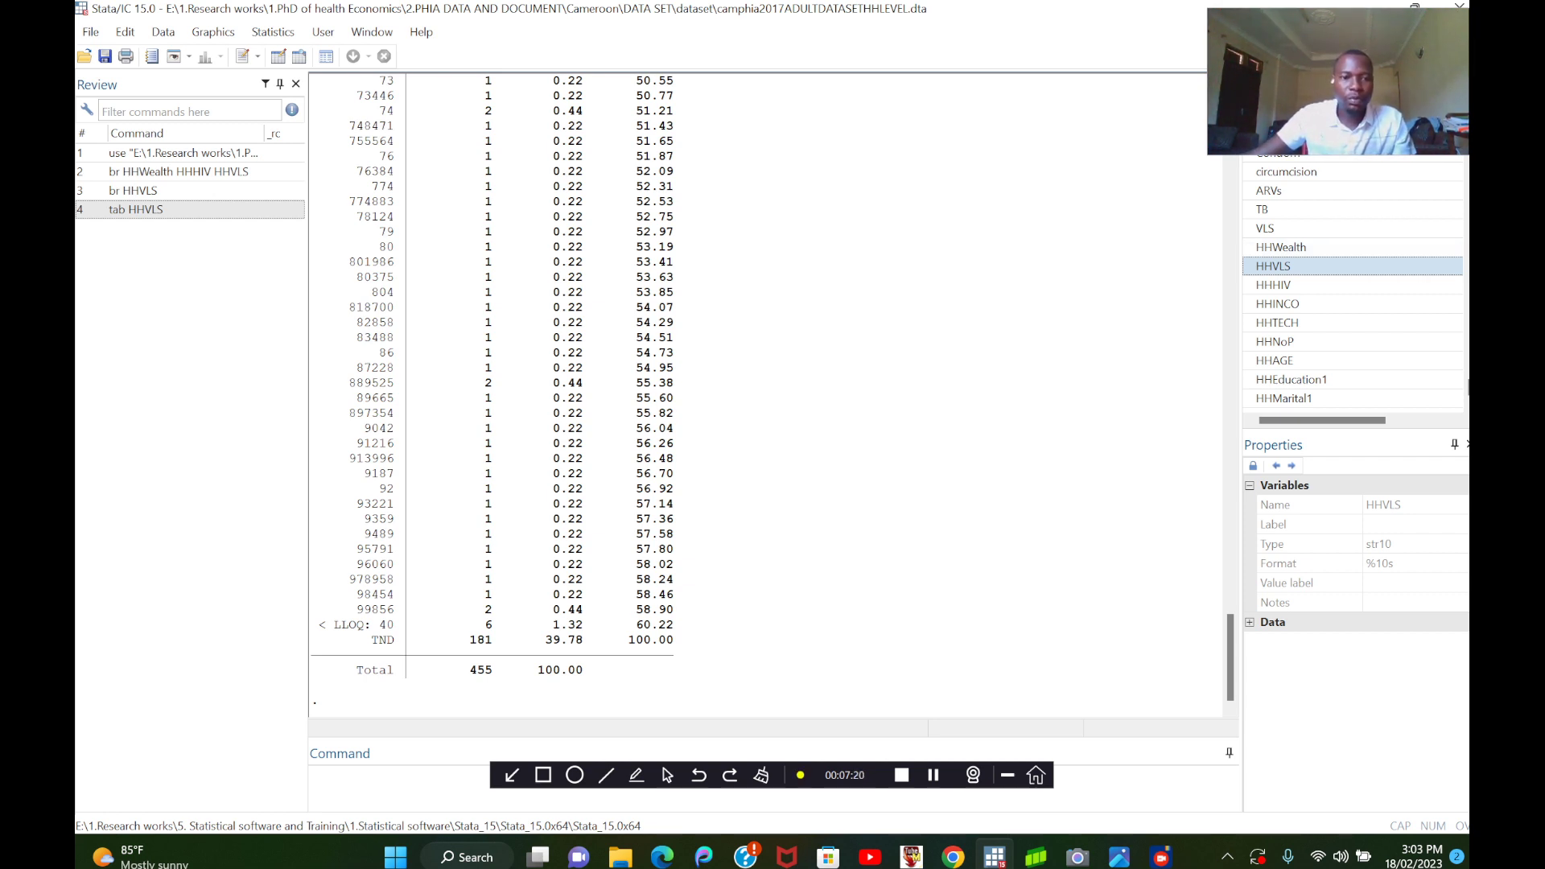
Examine the HHVLS frequency table for its numeric values and the text categories at the end.
scroll(764, 394, "up", 20)
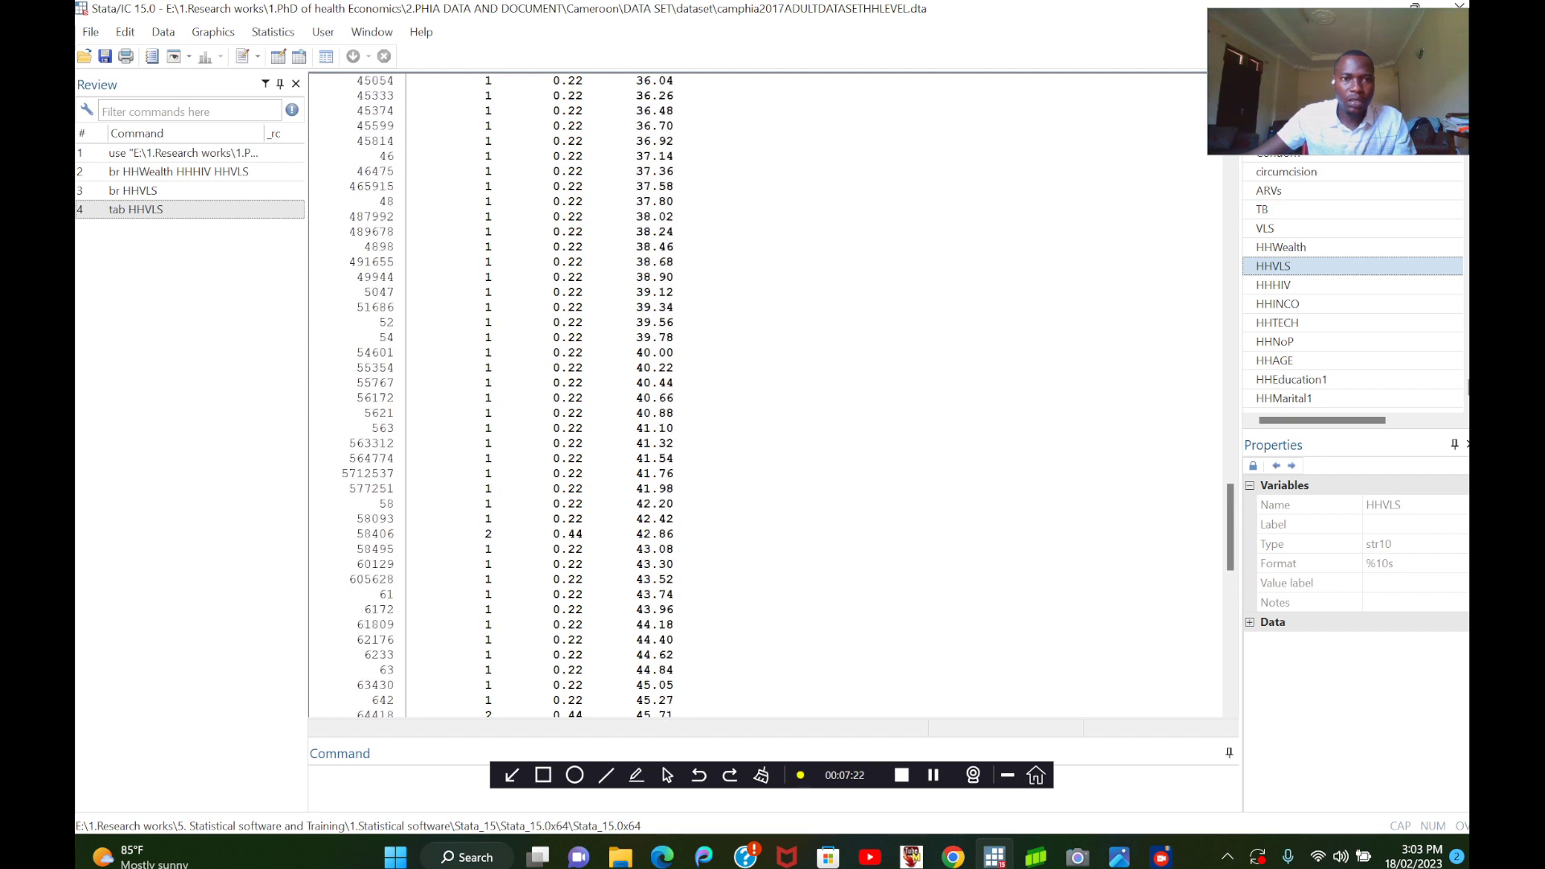
scroll(764, 394, "up", 20)
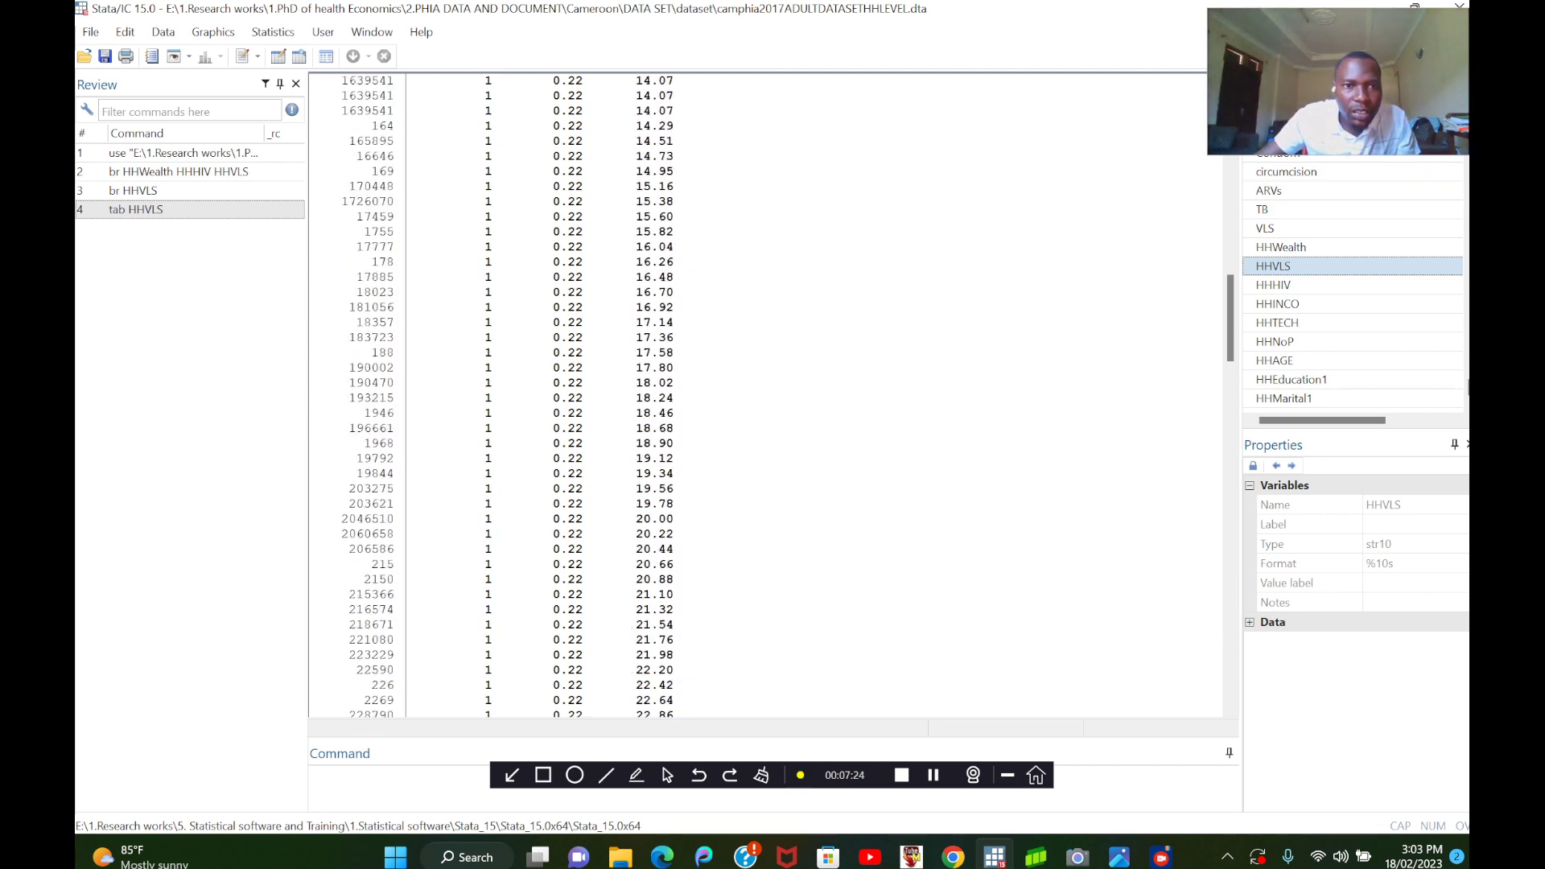
scroll(764, 394, "up", 15)
scroll(764, 394, "down", 20)
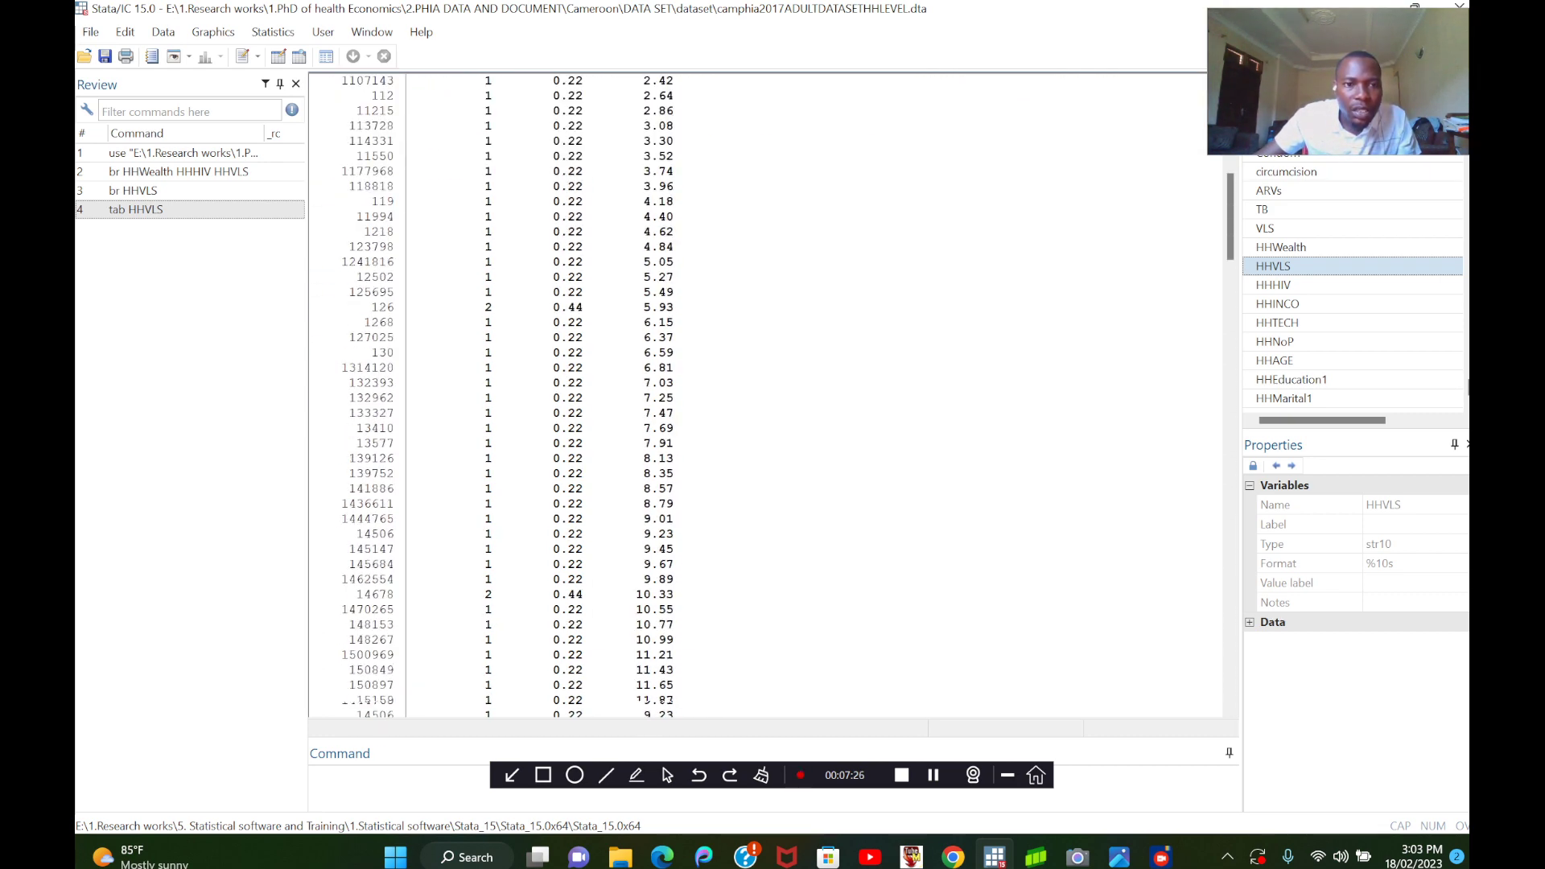
scroll(764, 394, "down", 20)
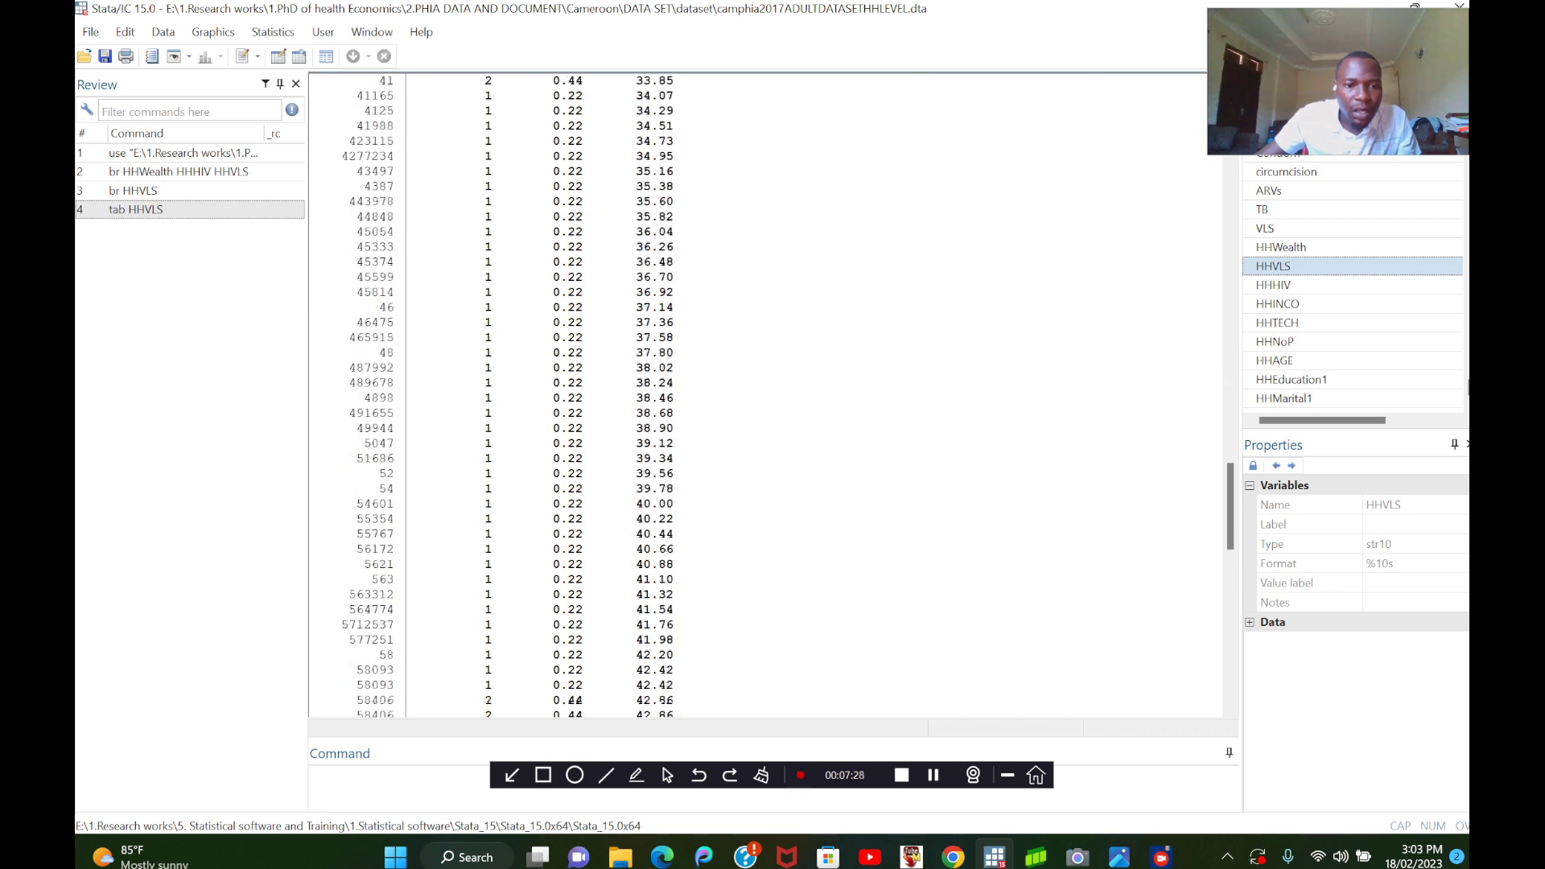
scroll(764, 394, "down", 15)
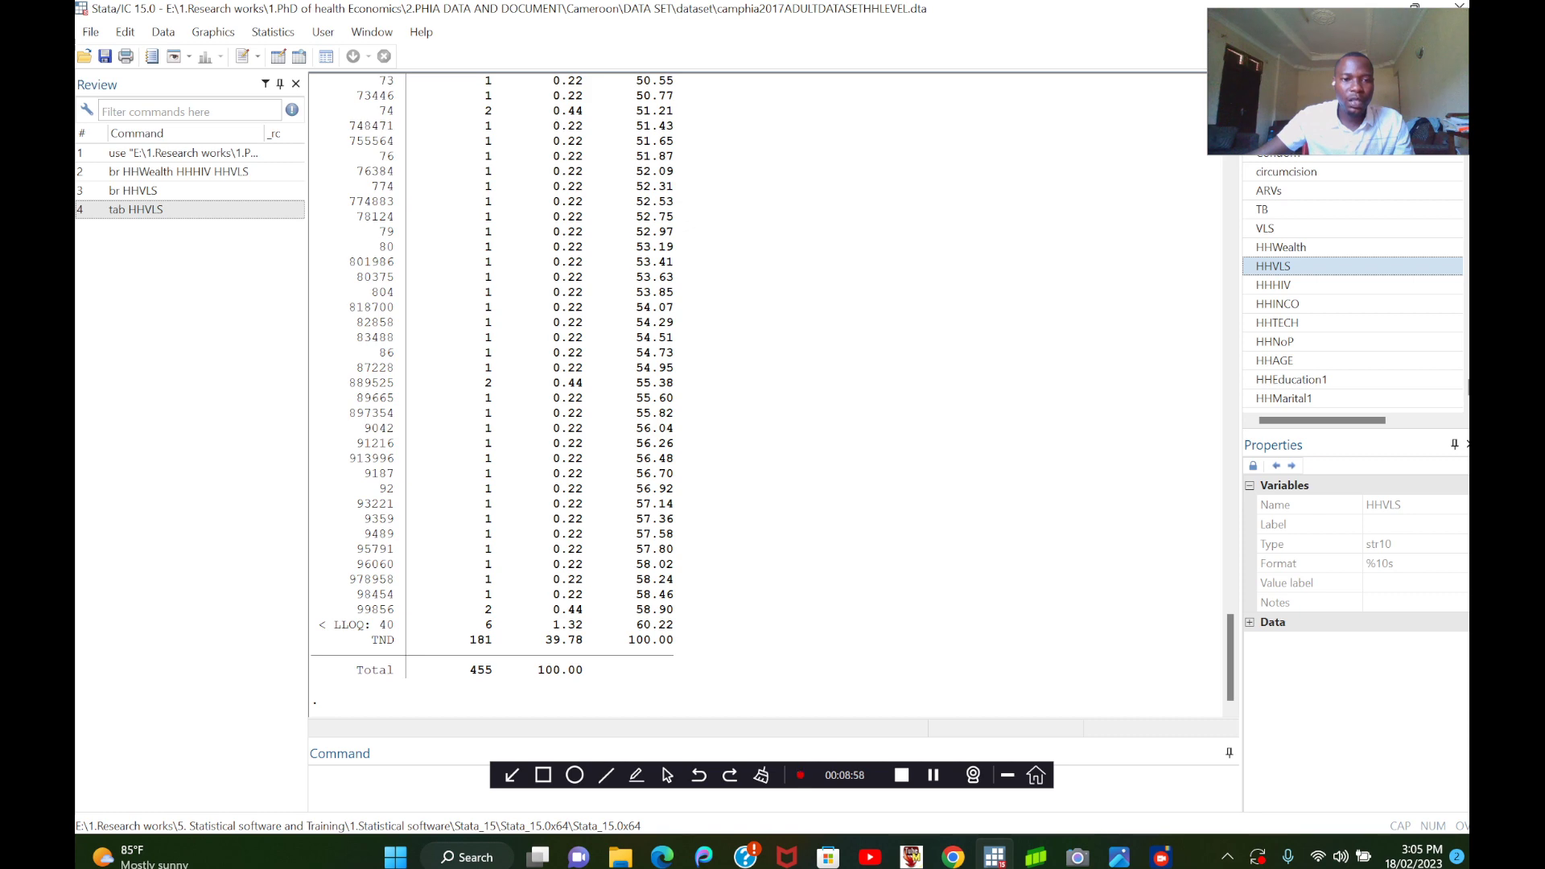
scroll(764, 394, "up", 18)
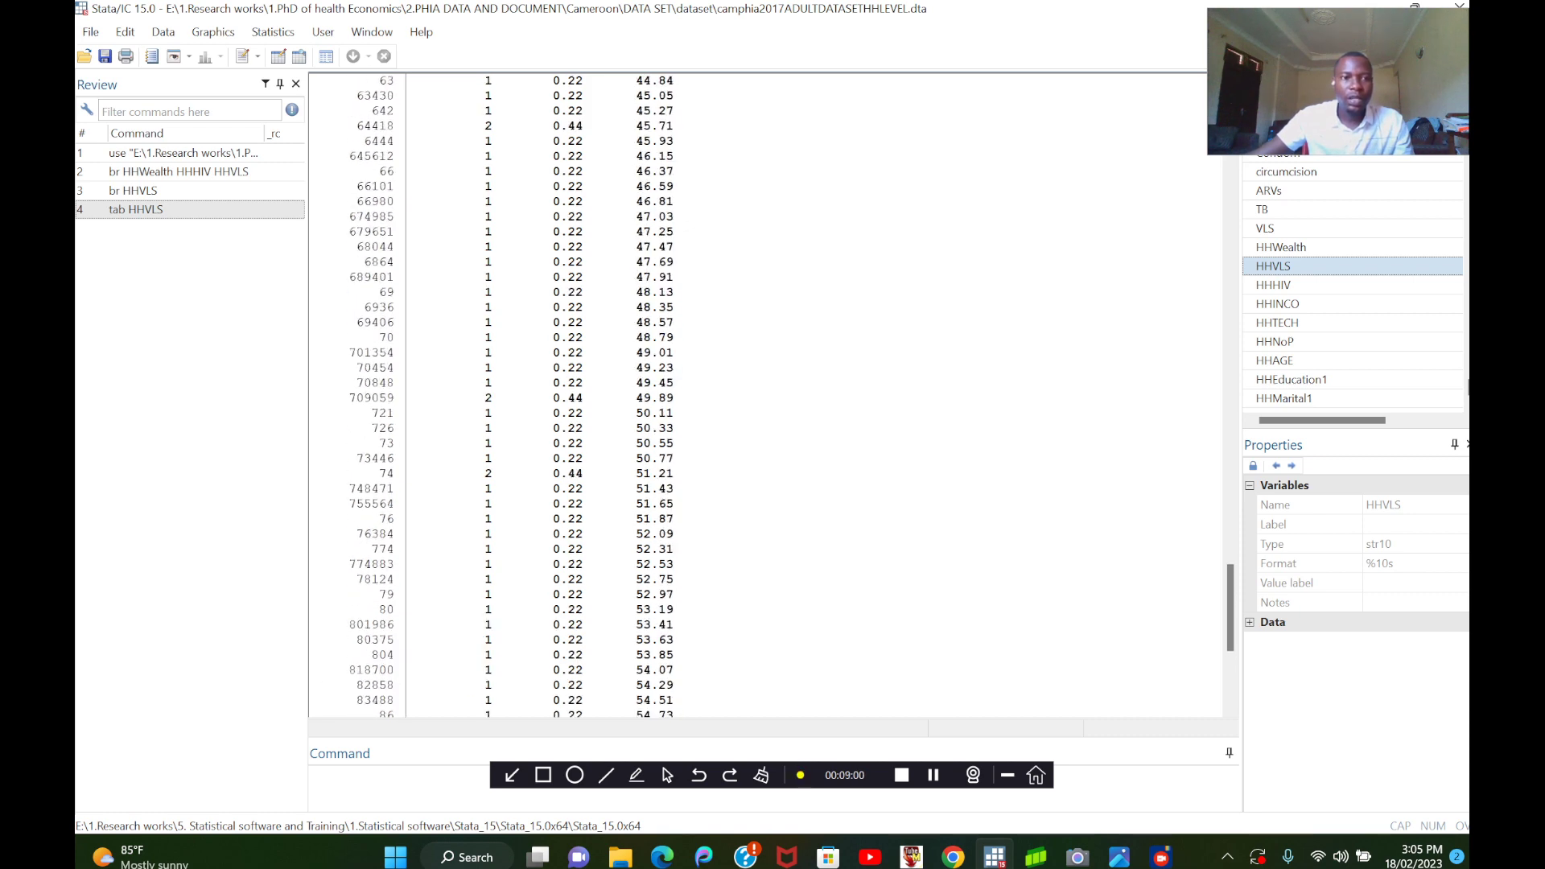
scroll(764, 394, "up", 4)
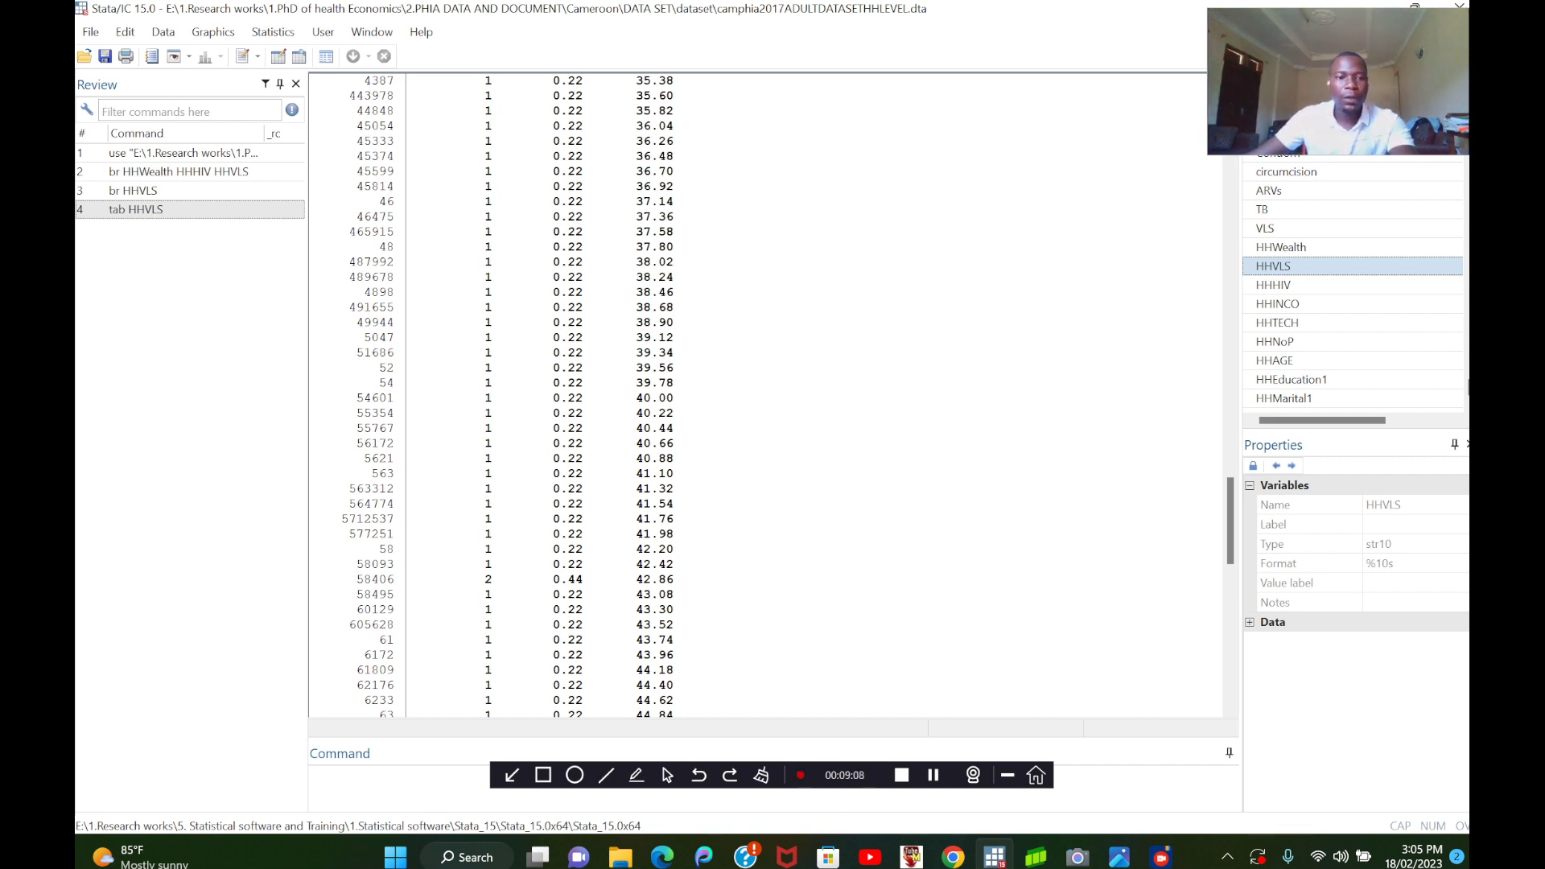
scroll(764, 395, "down", 20)
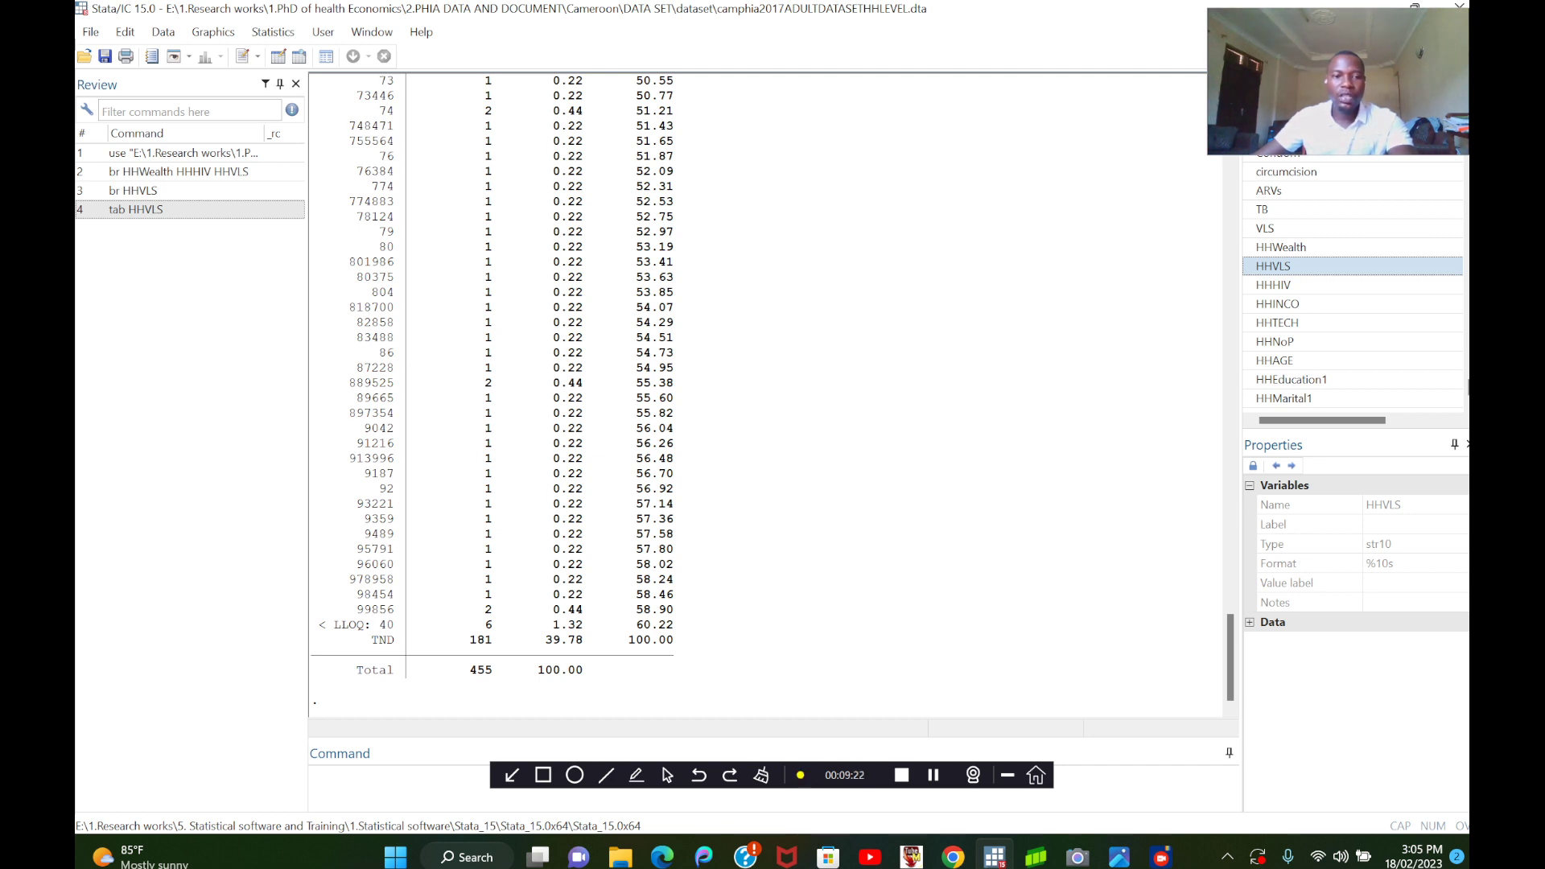
left_click(378, 778)
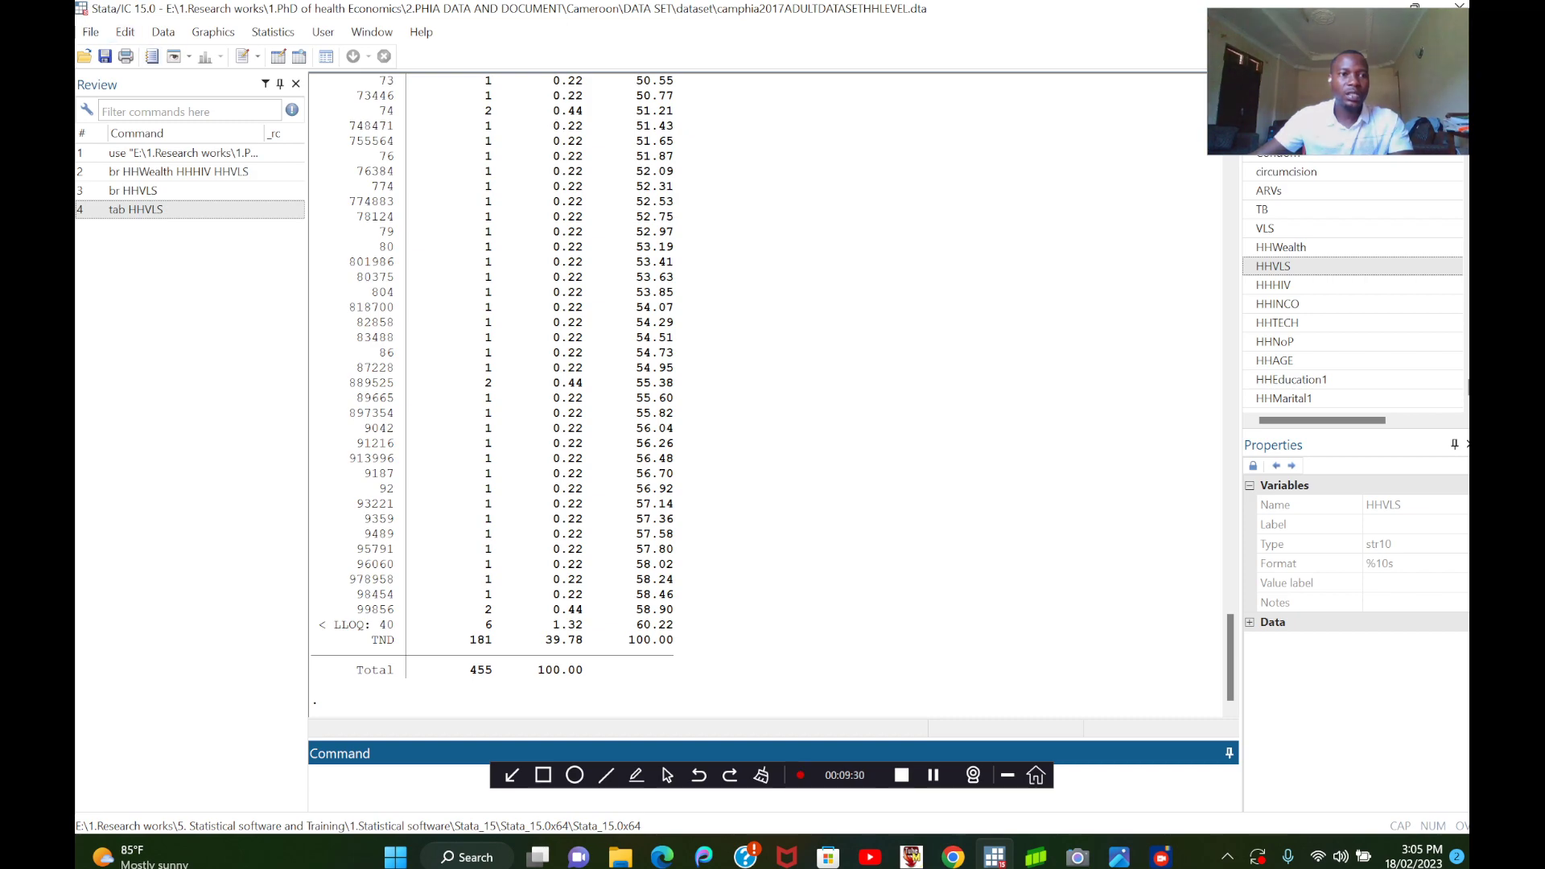
Move the Stata window aside to uncover the desktop, and check the New Text Document file for the needed commands.
left_click_drag(161, 9, 1164, 479)
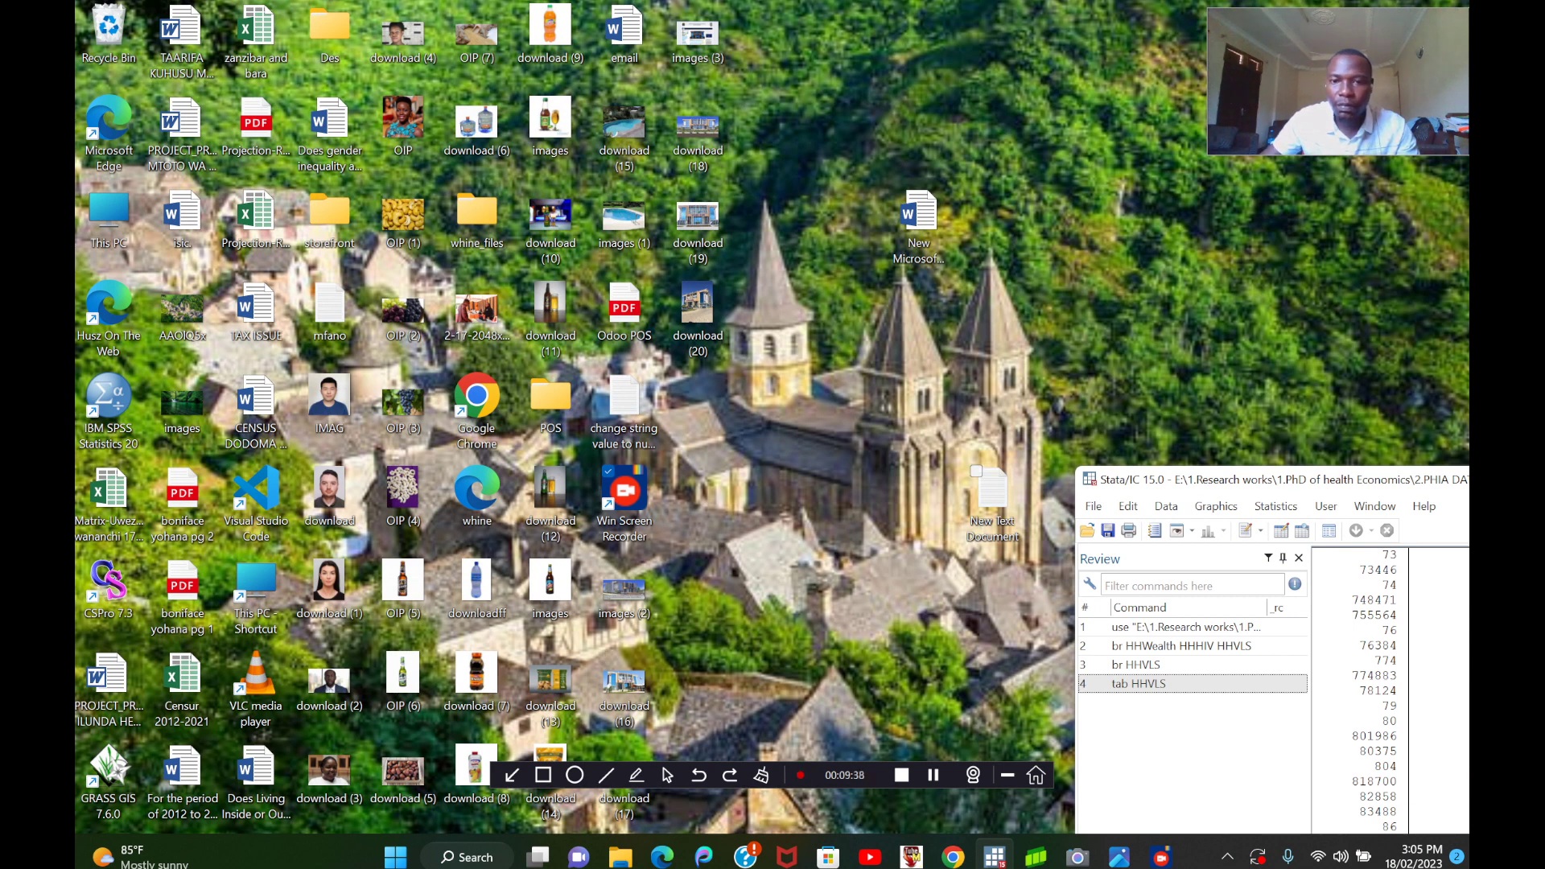
double_click(992, 491)
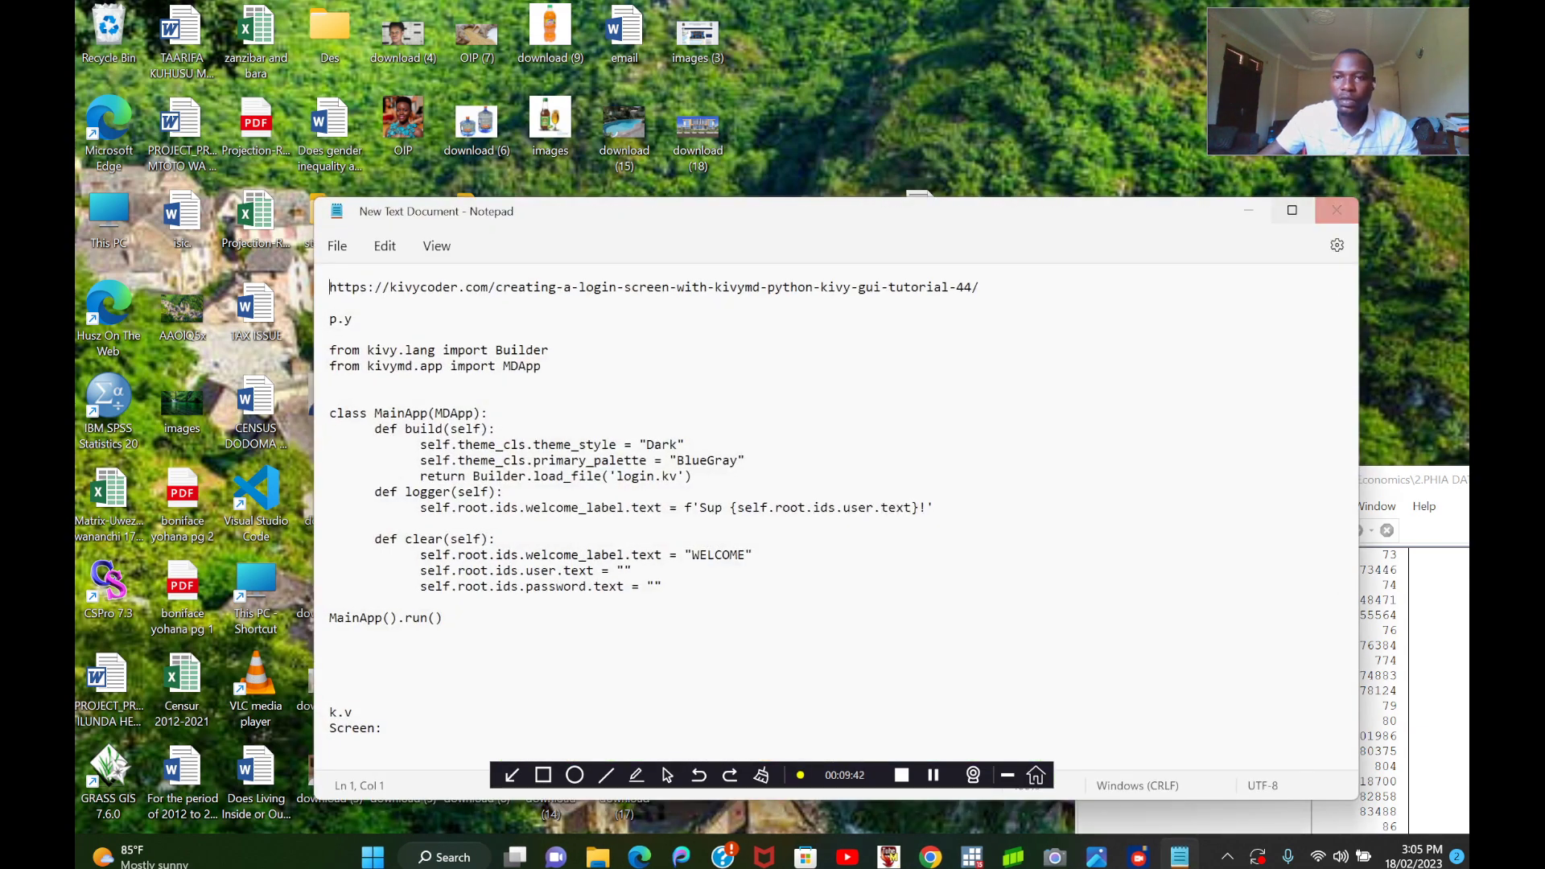
left_click(1336, 210)
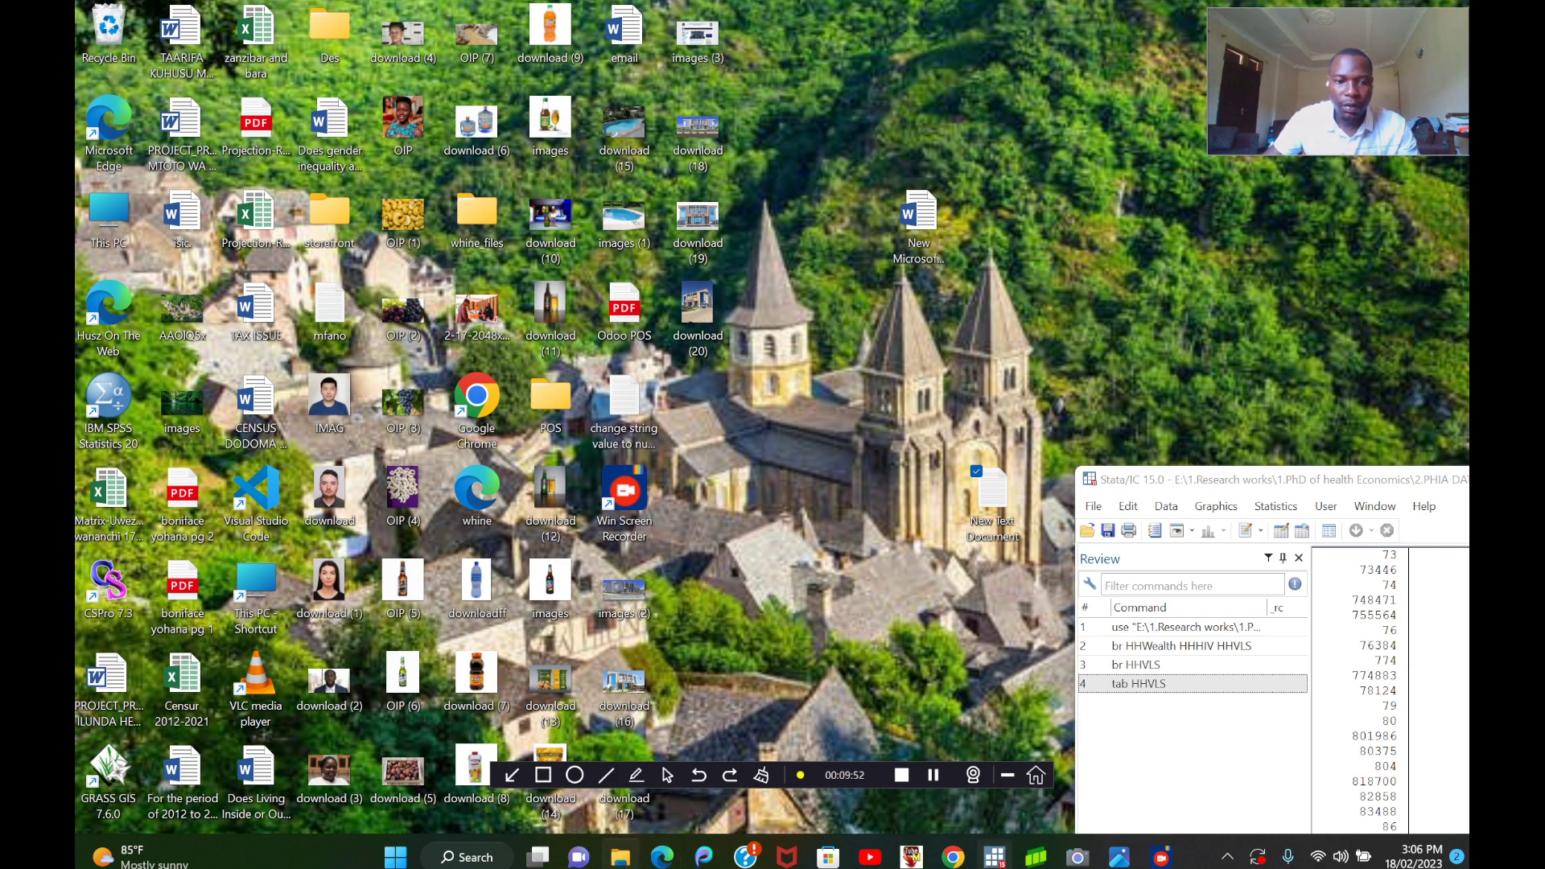
Switch to File Explorer and open 1.Research works, 1.PhD of health Economics, 1.Thesis and dofile on the ACADEMIC (E:) drive.
left_click(621, 857)
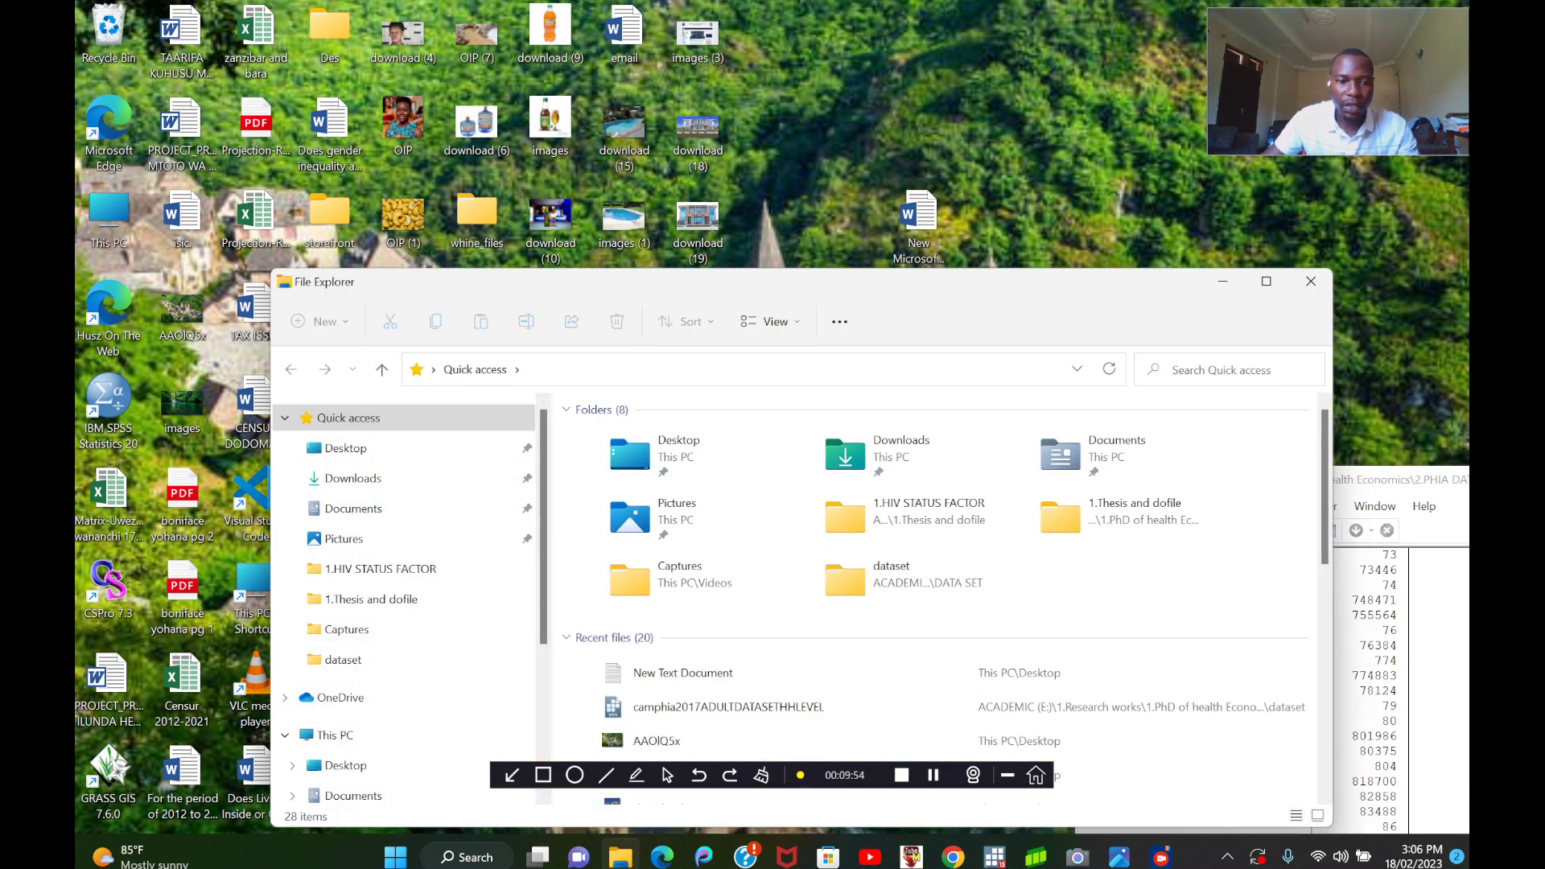
scroll(353, 792, "down", 1)
left_click(353, 757)
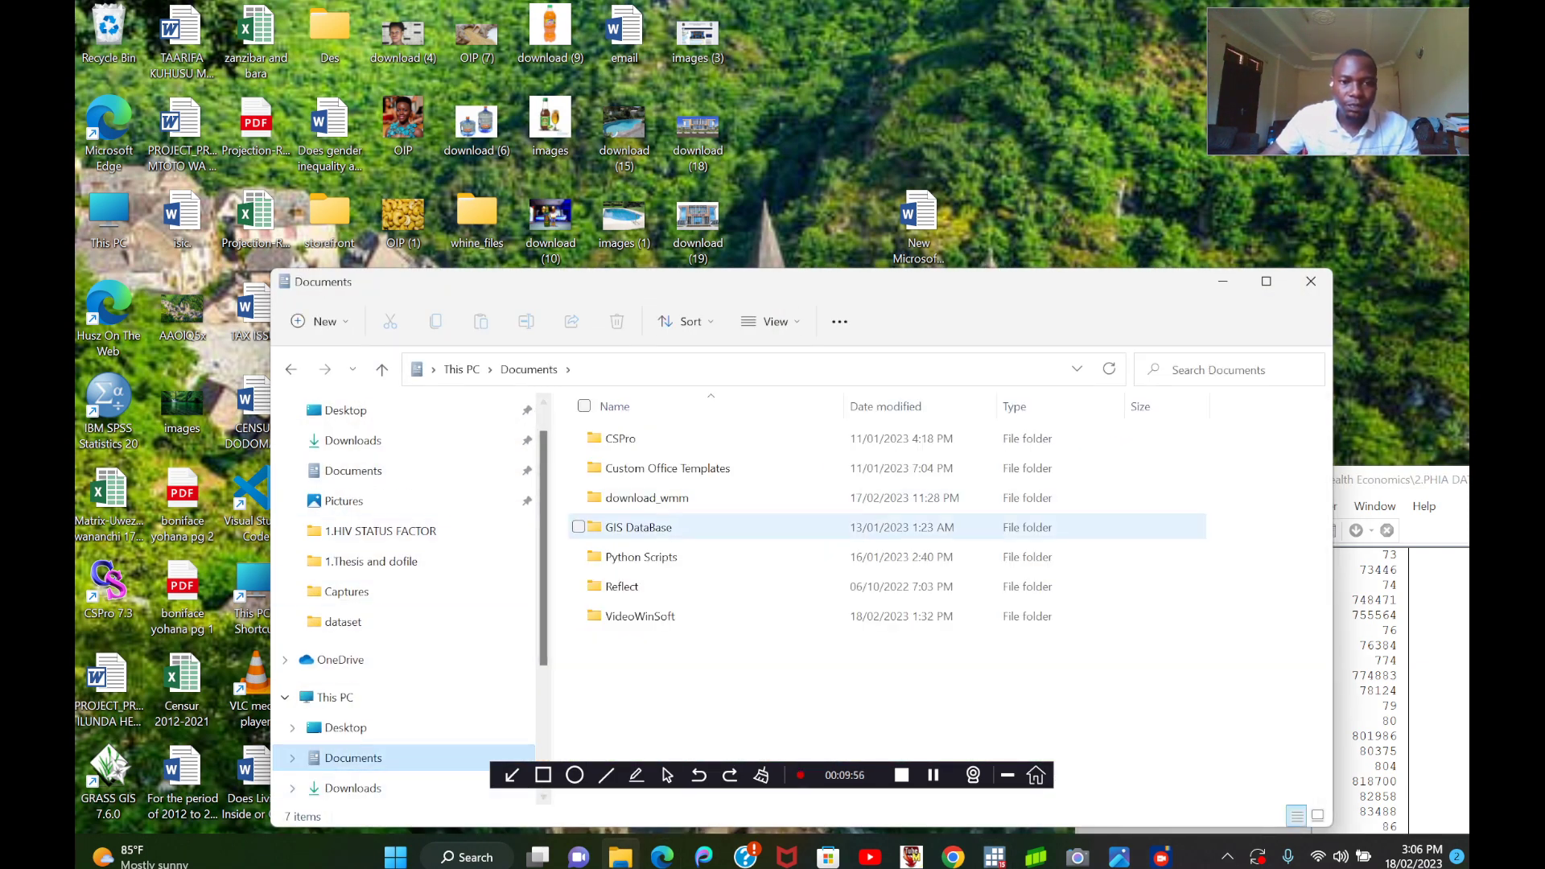
left_click(335, 697)
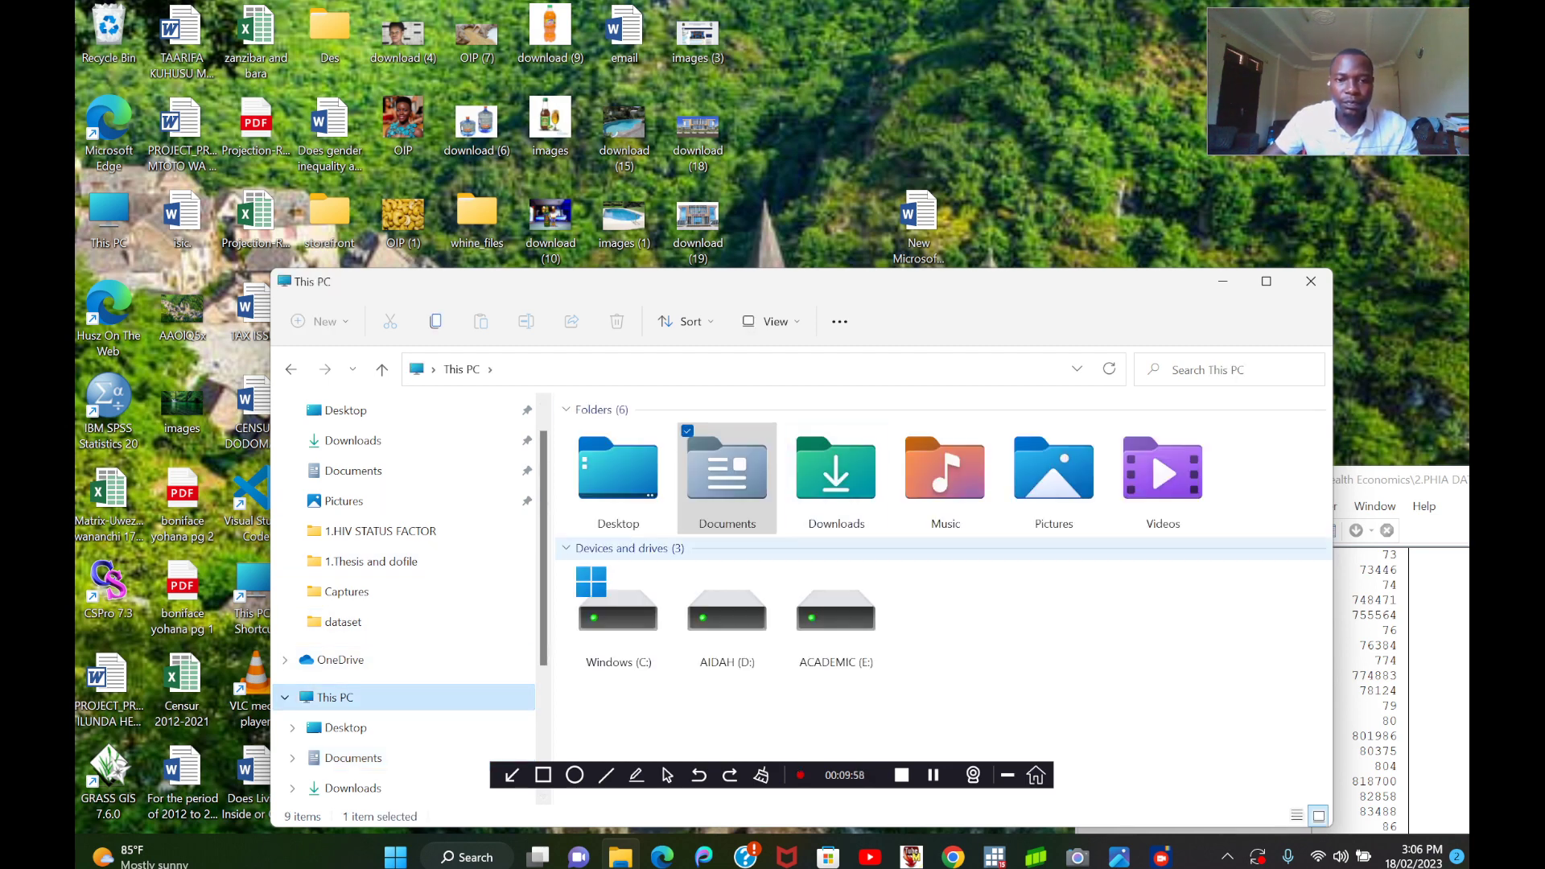
double_click(836, 616)
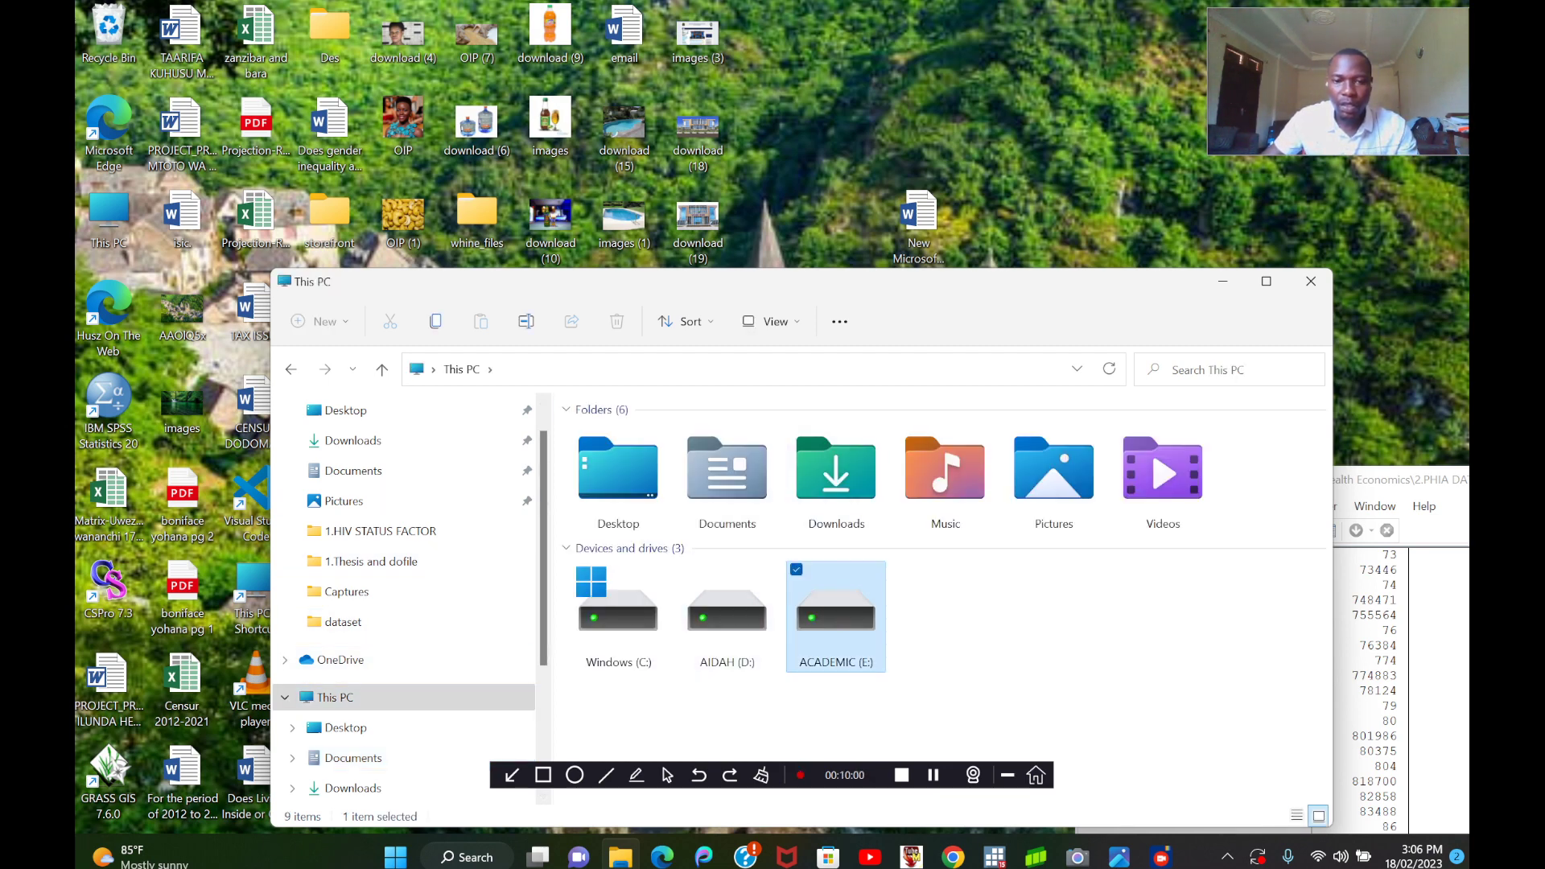
double_click(648, 438)
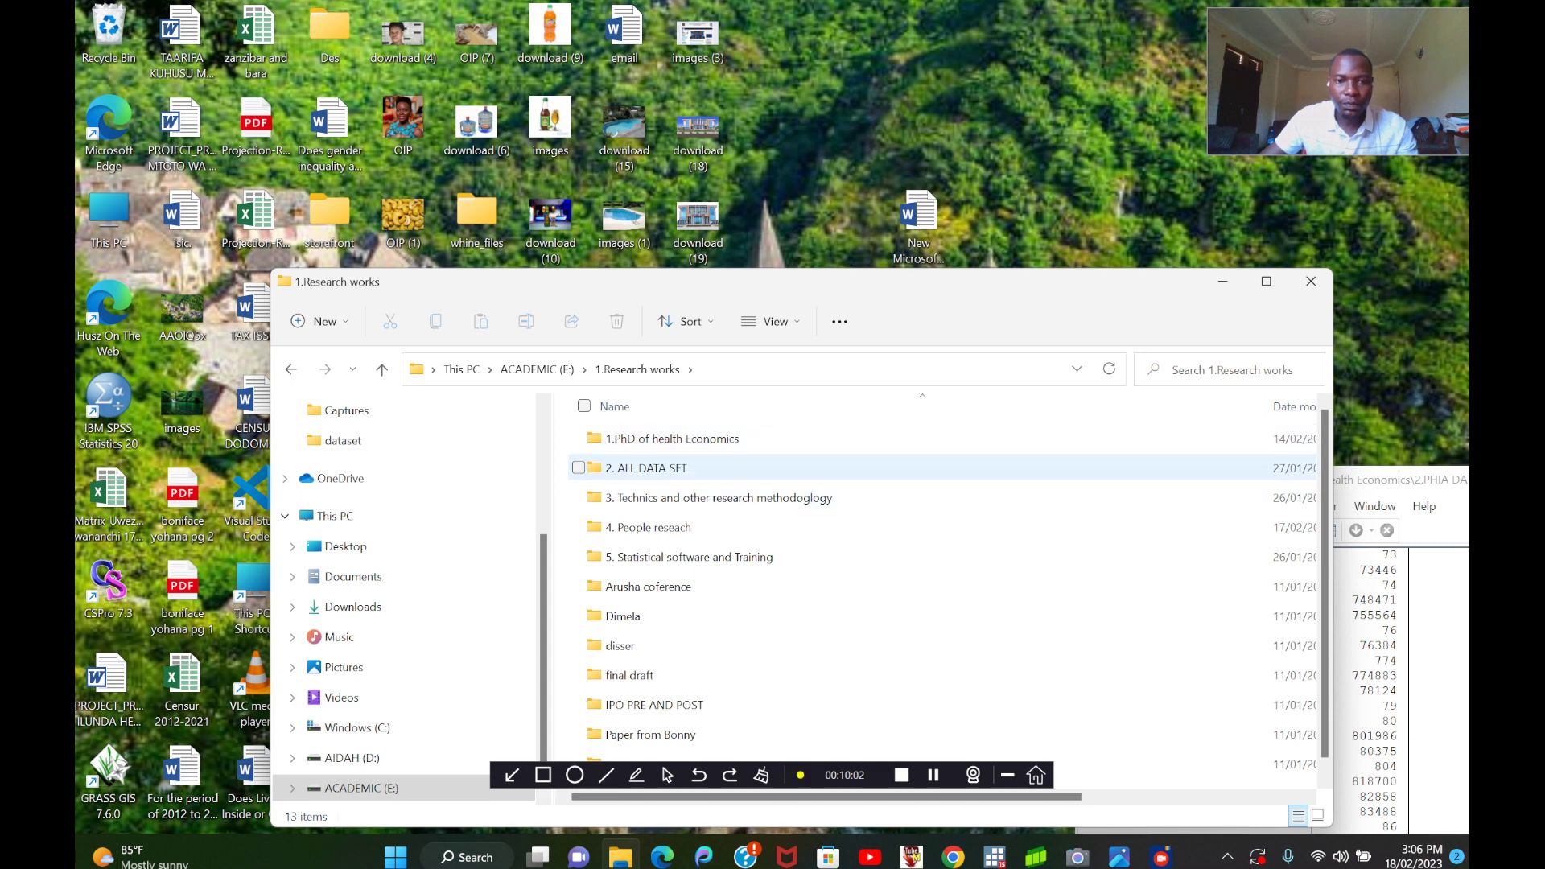
double_click(652, 438)
double_click(652, 438)
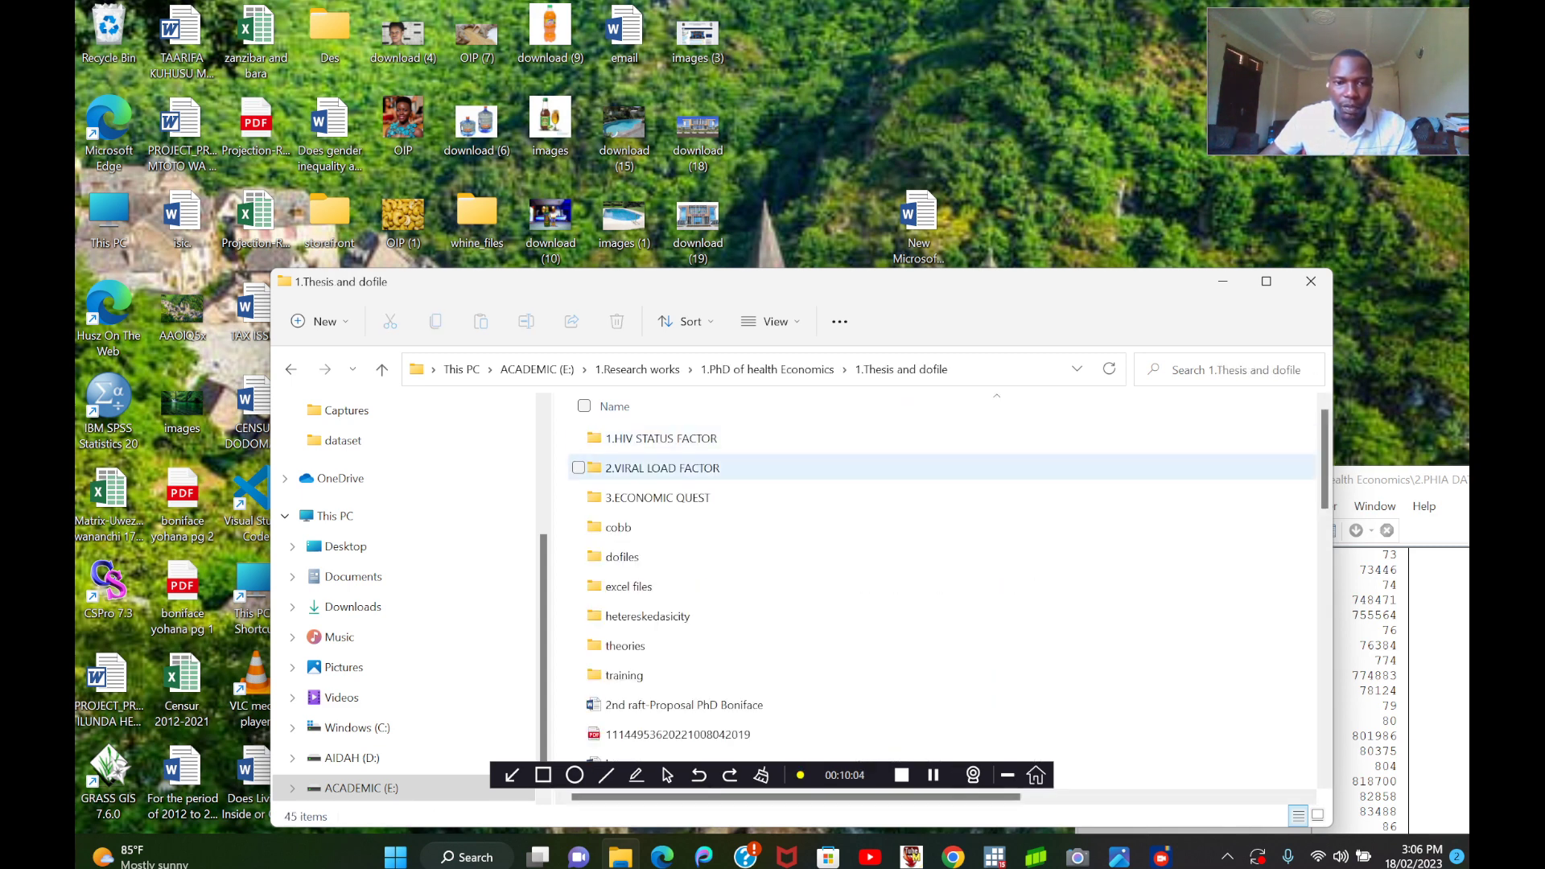
Search the 1.Thesis and dofile folder and its 1.HIV STATUS FACTOR subfolder for the command file, and minimize File Explorer.
scroll(660, 515, "down", 5)
scroll(644, 538, "down", 2)
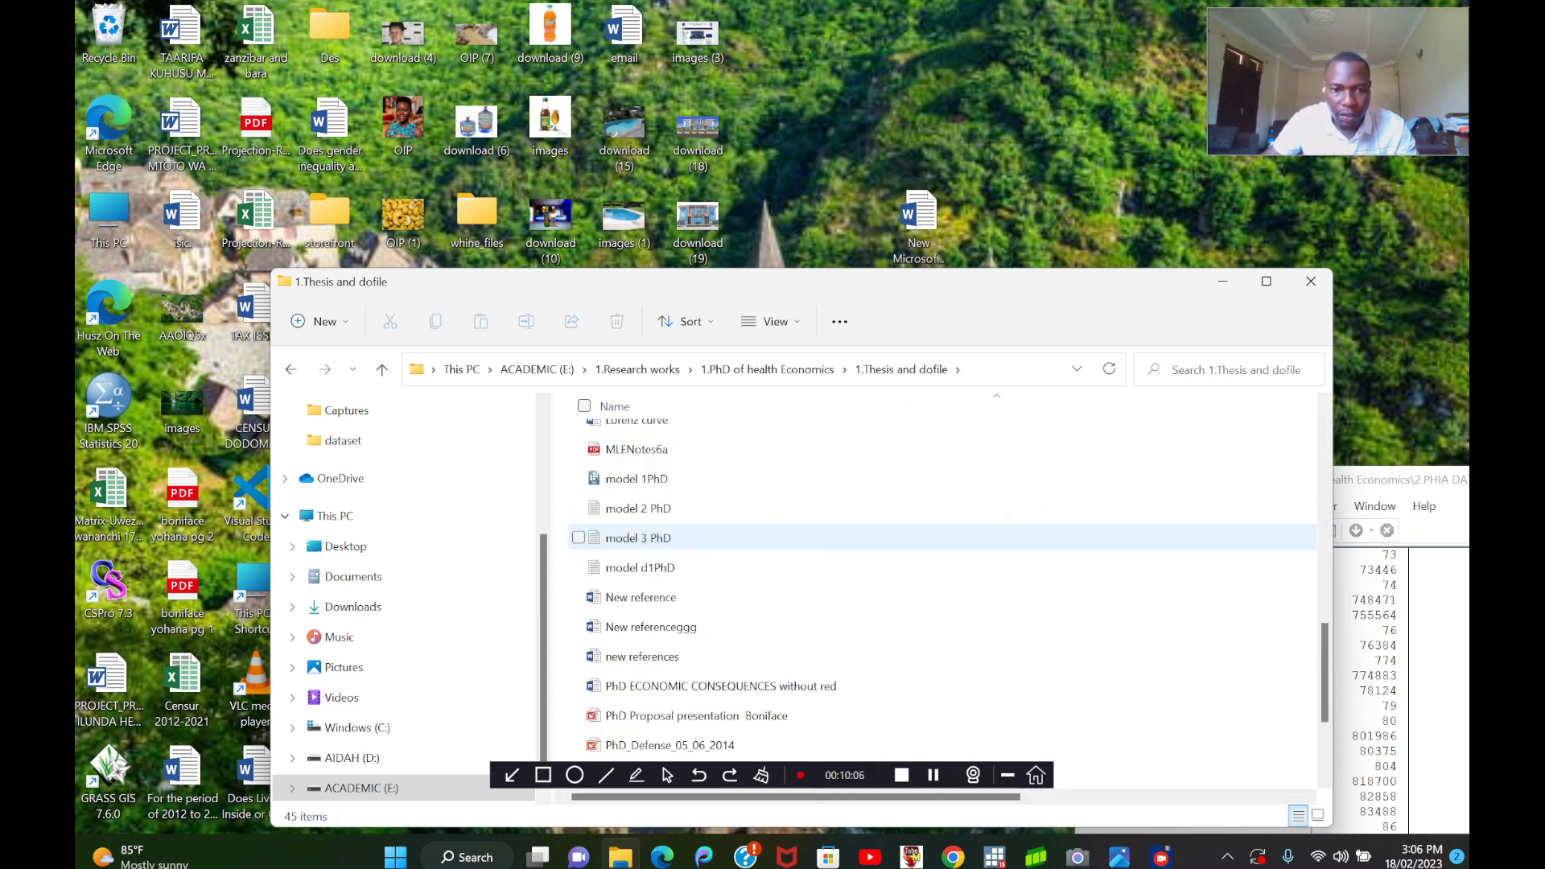
scroll(643, 537, "up", 10)
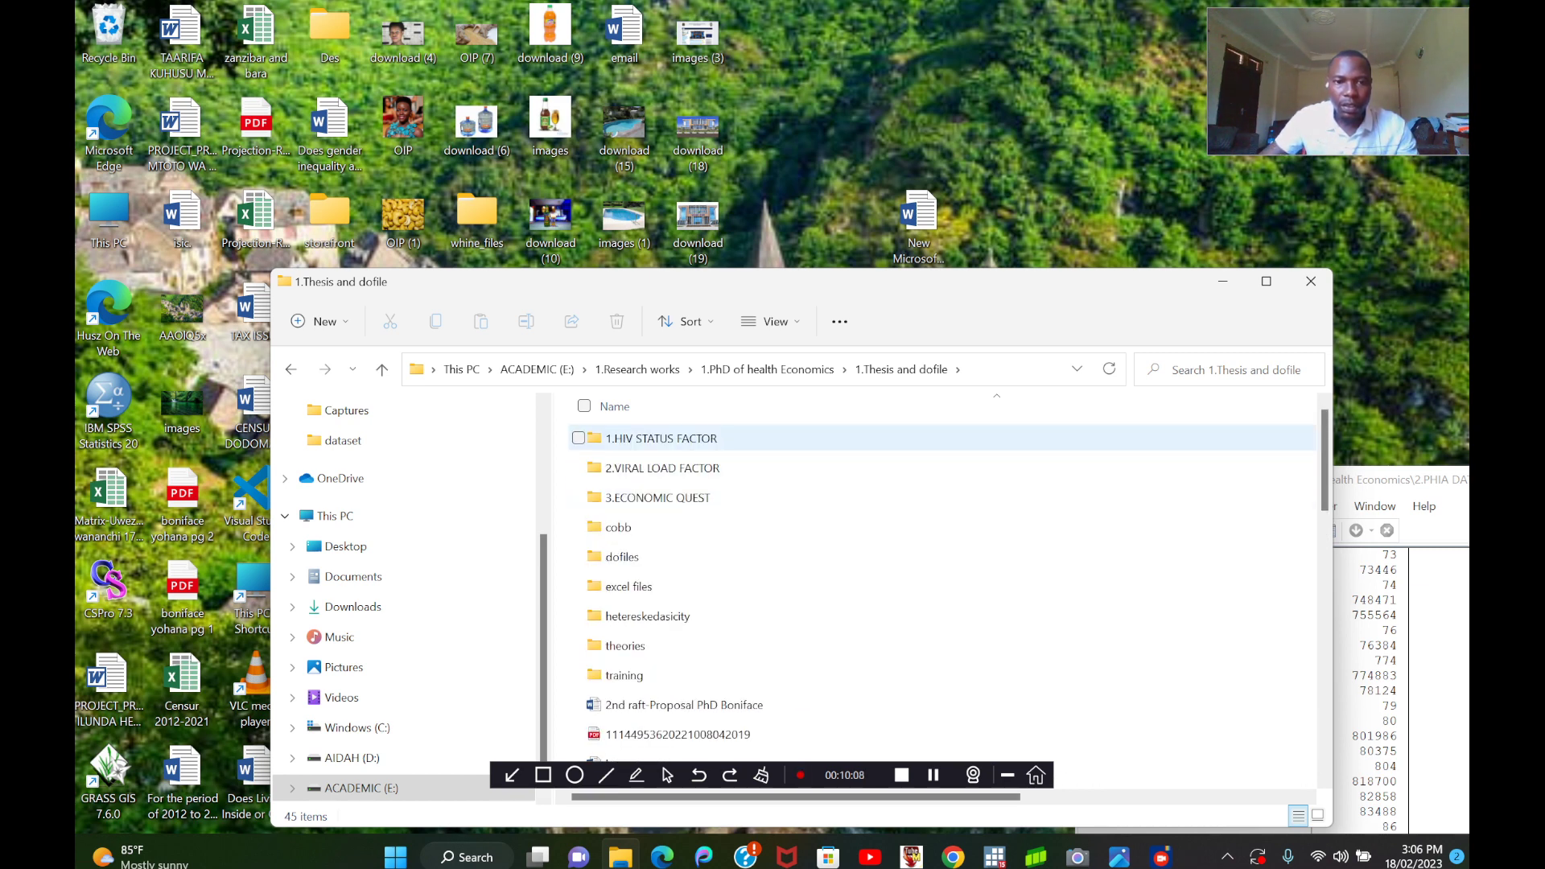
double_click(652, 438)
scroll(725, 615, "down", 1)
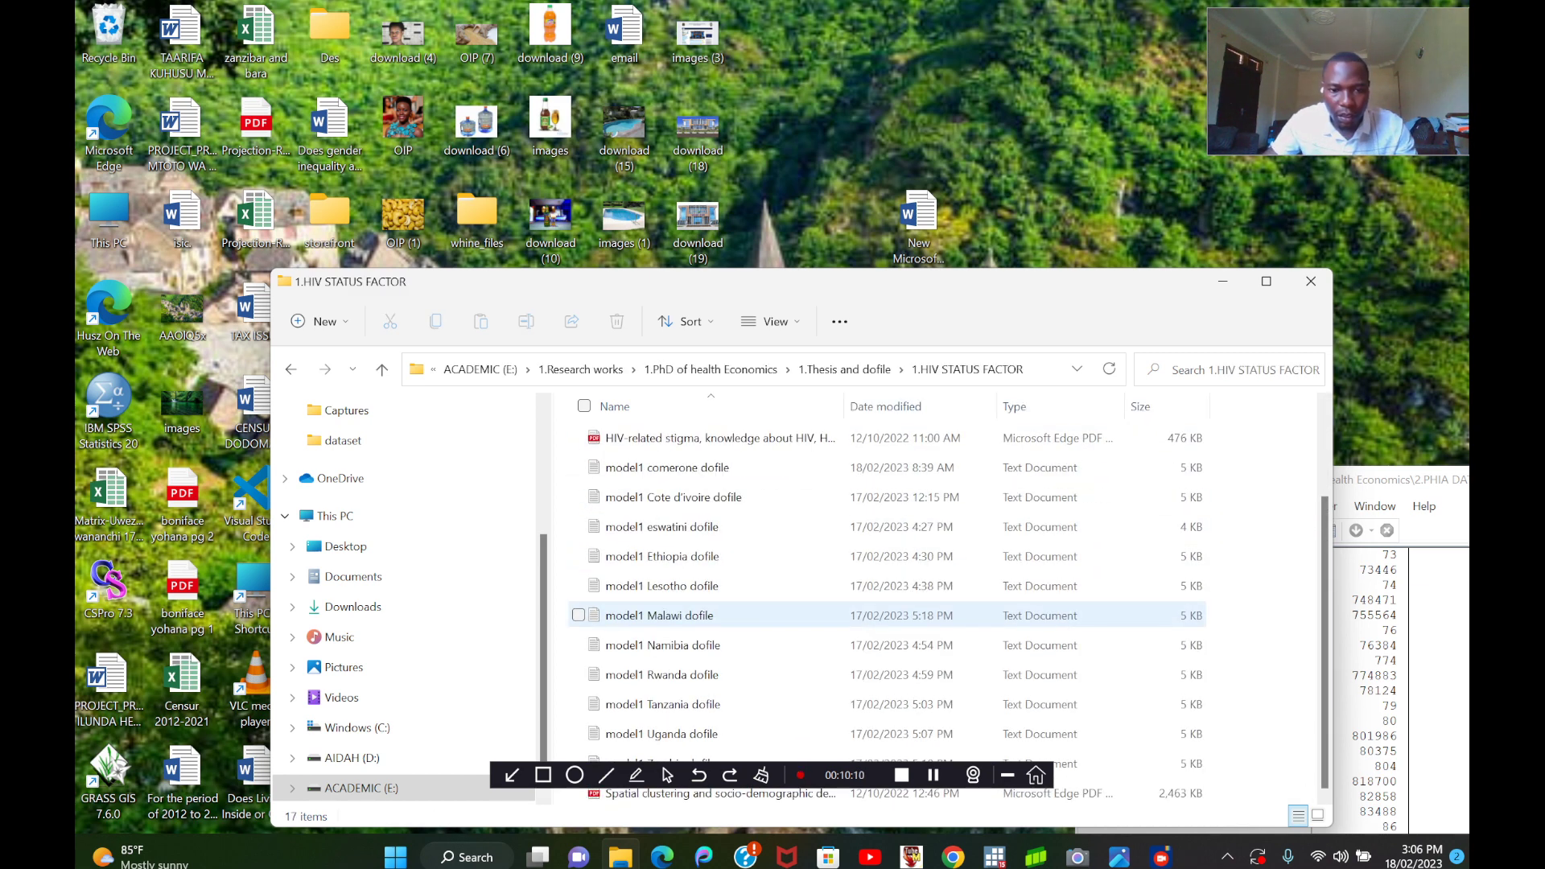
left_click(1266, 281)
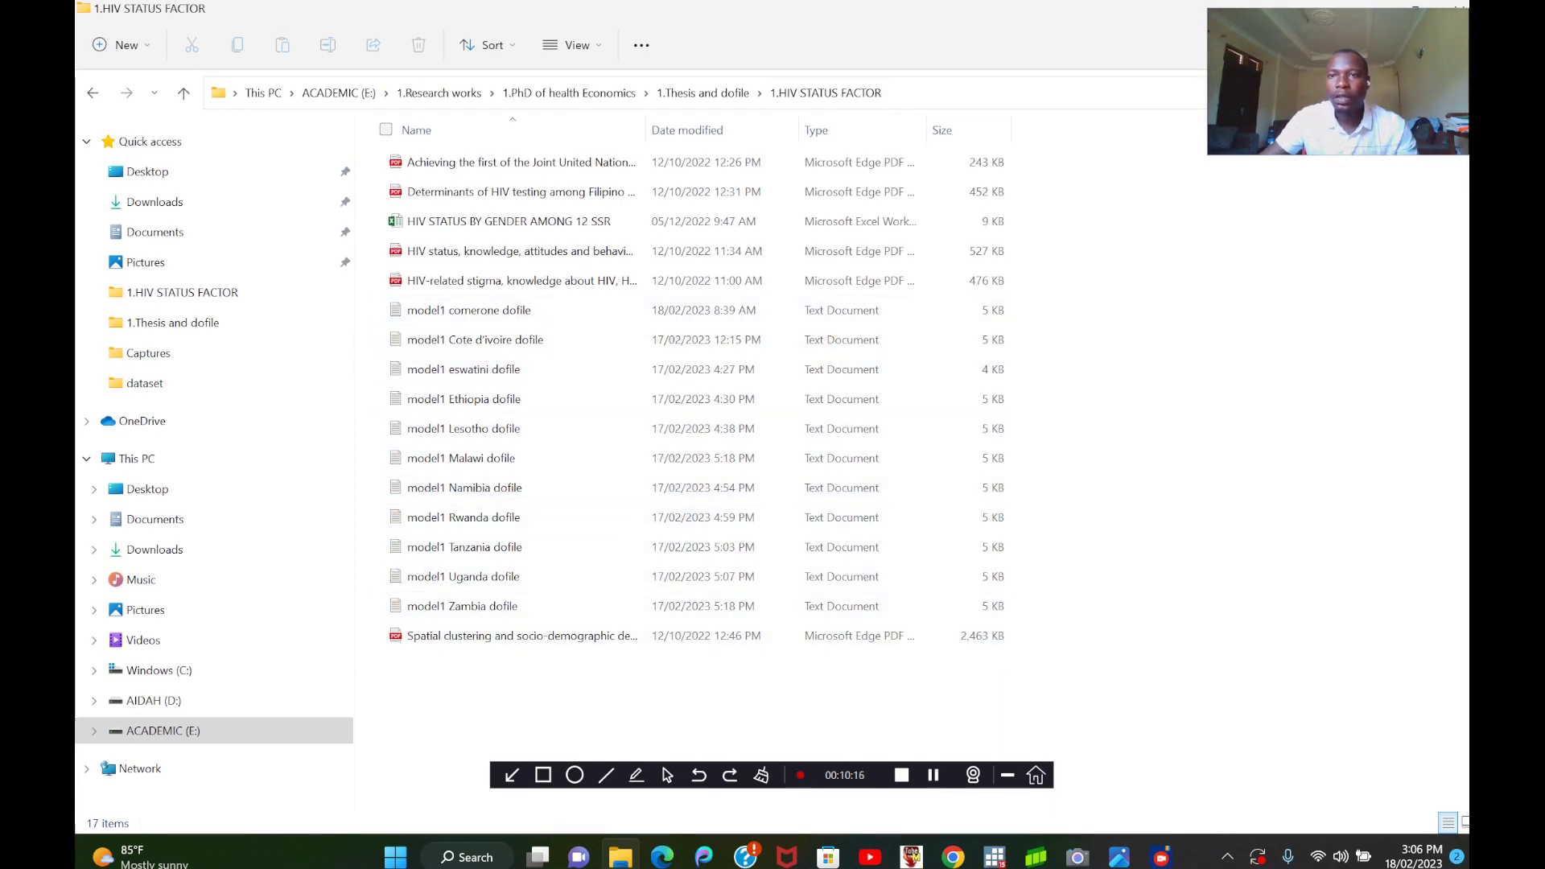
left_click_drag(1296, 7, 1333, 168)
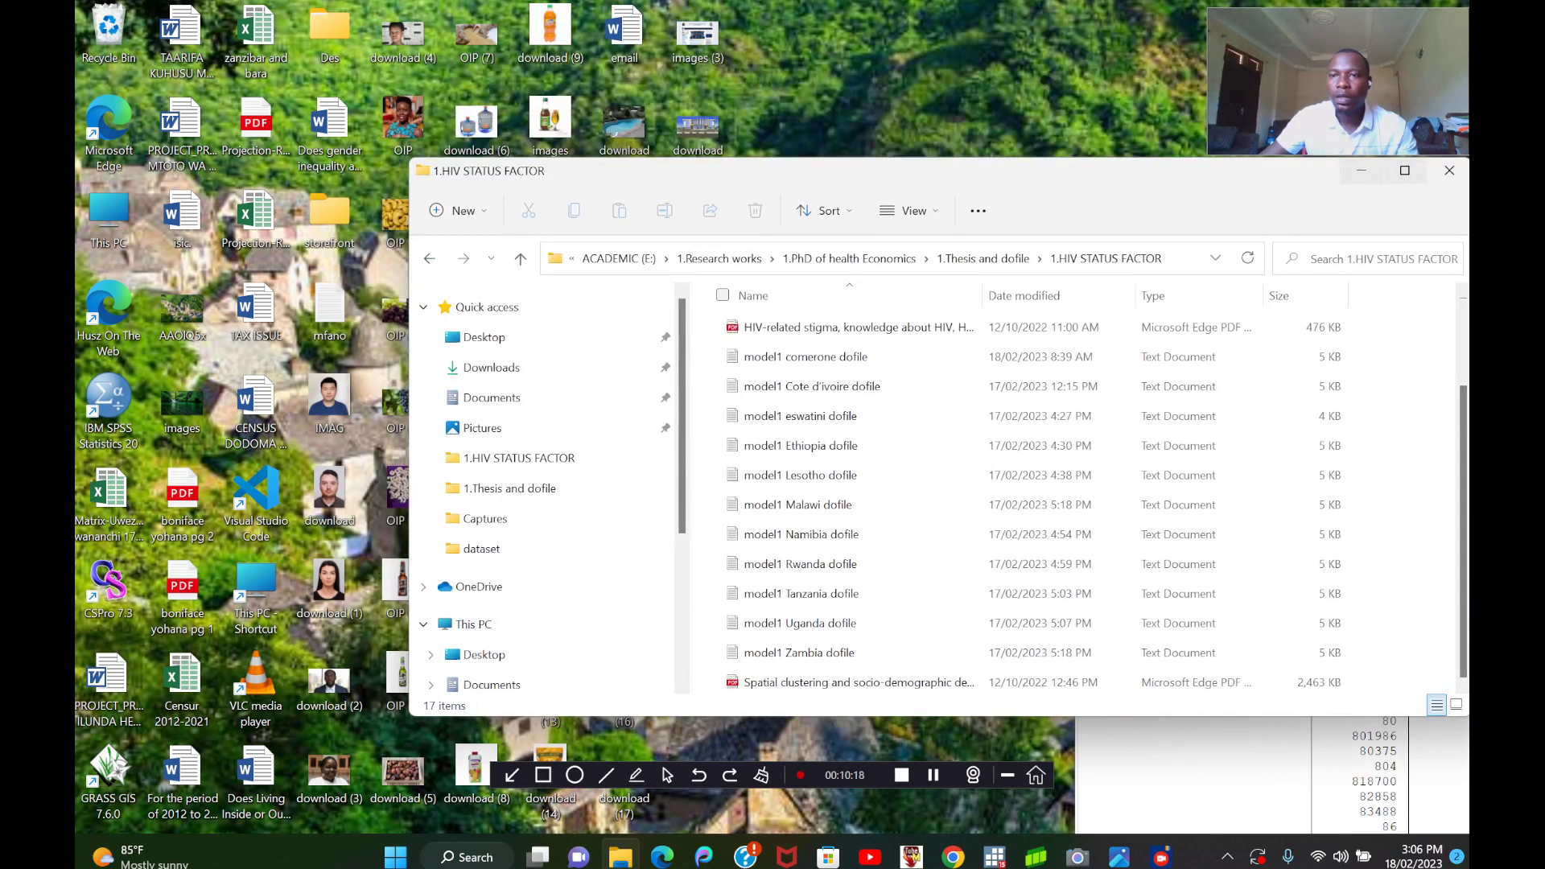
left_click(1362, 170)
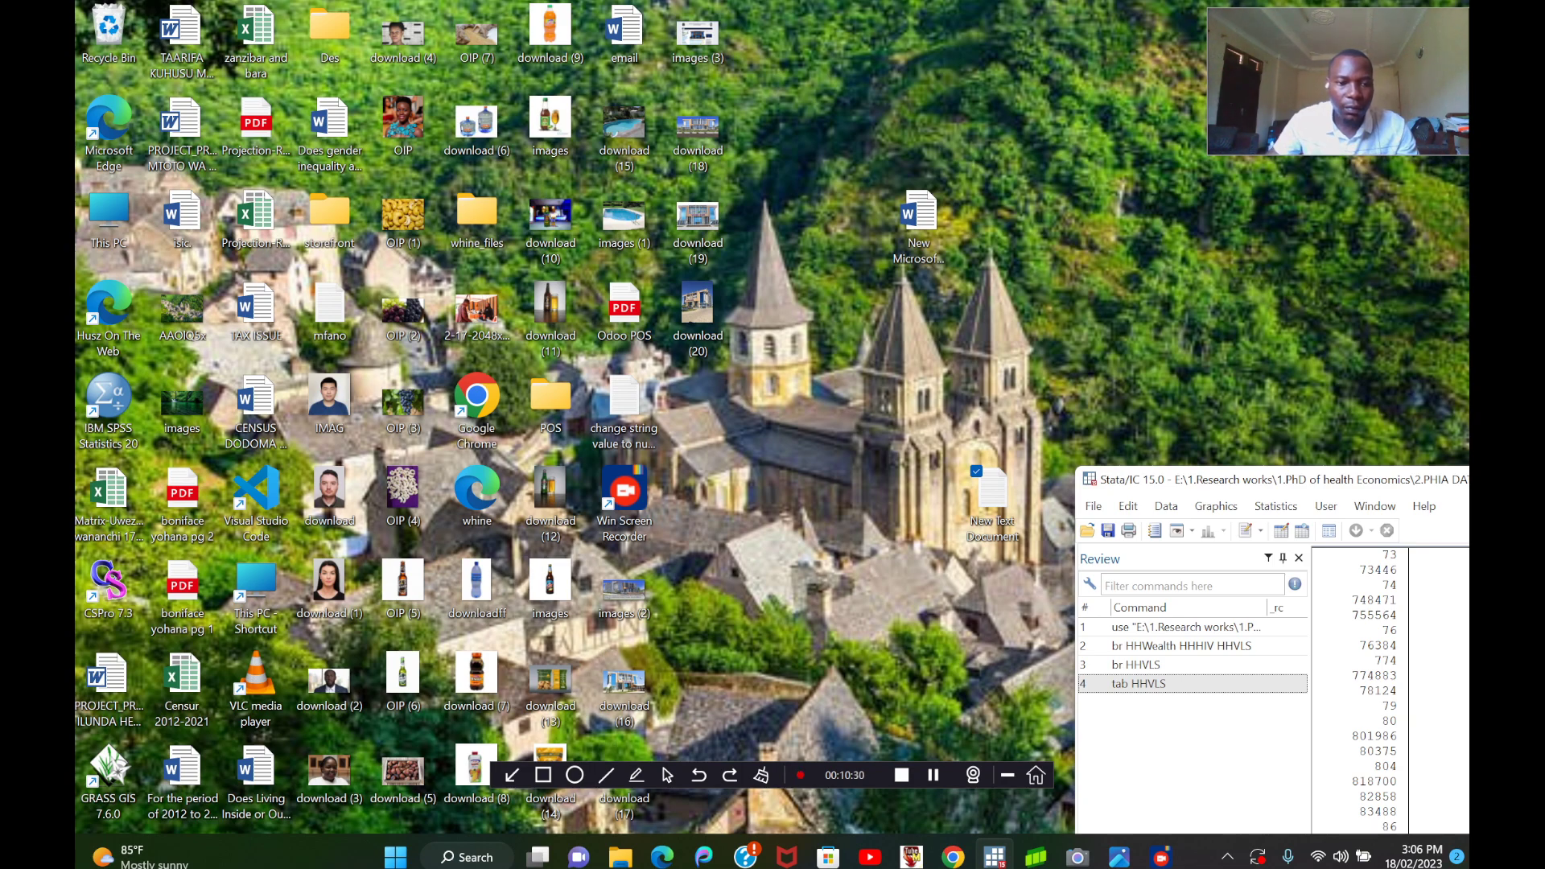
Move the Stata window clear of the desktop files and open the text file "change string value to numerical" in Notepad.
left_click_drag(1119, 480, 609, 668)
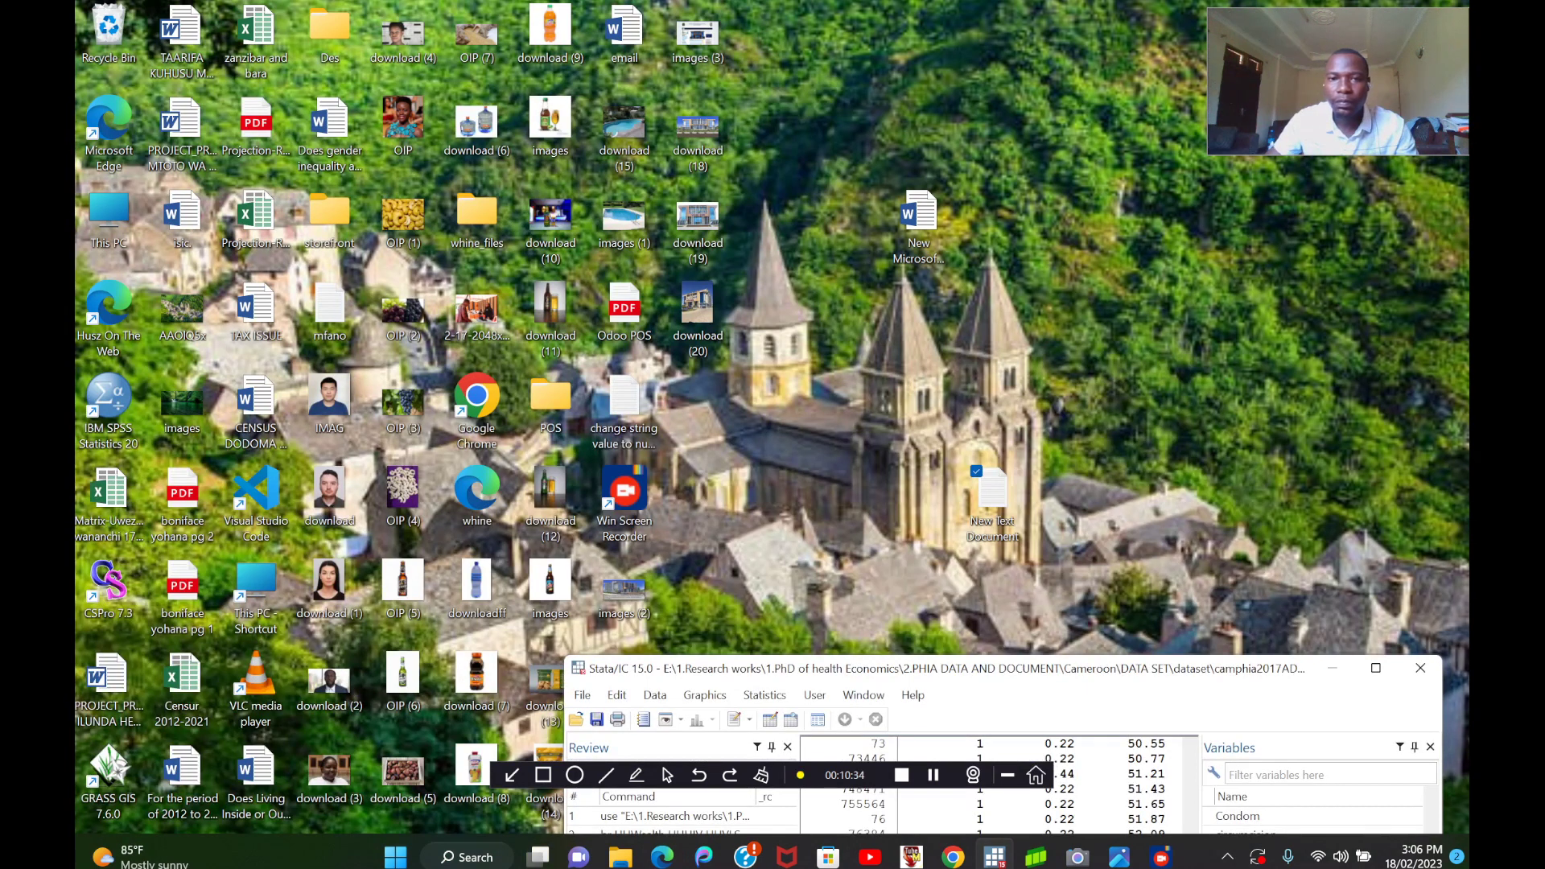
left_click(625, 399)
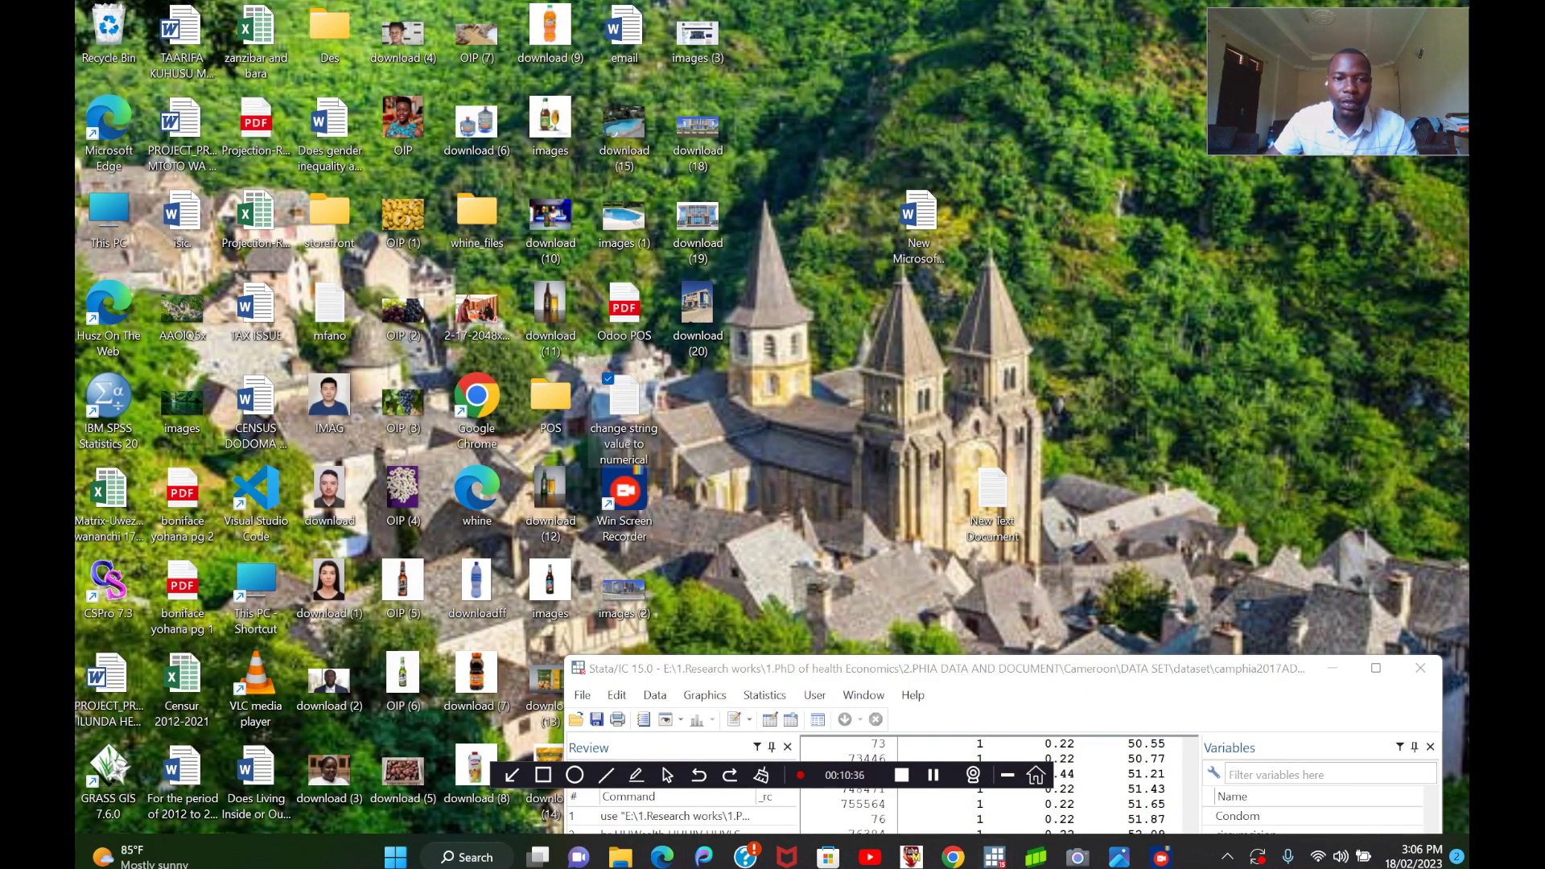
double_click(624, 398)
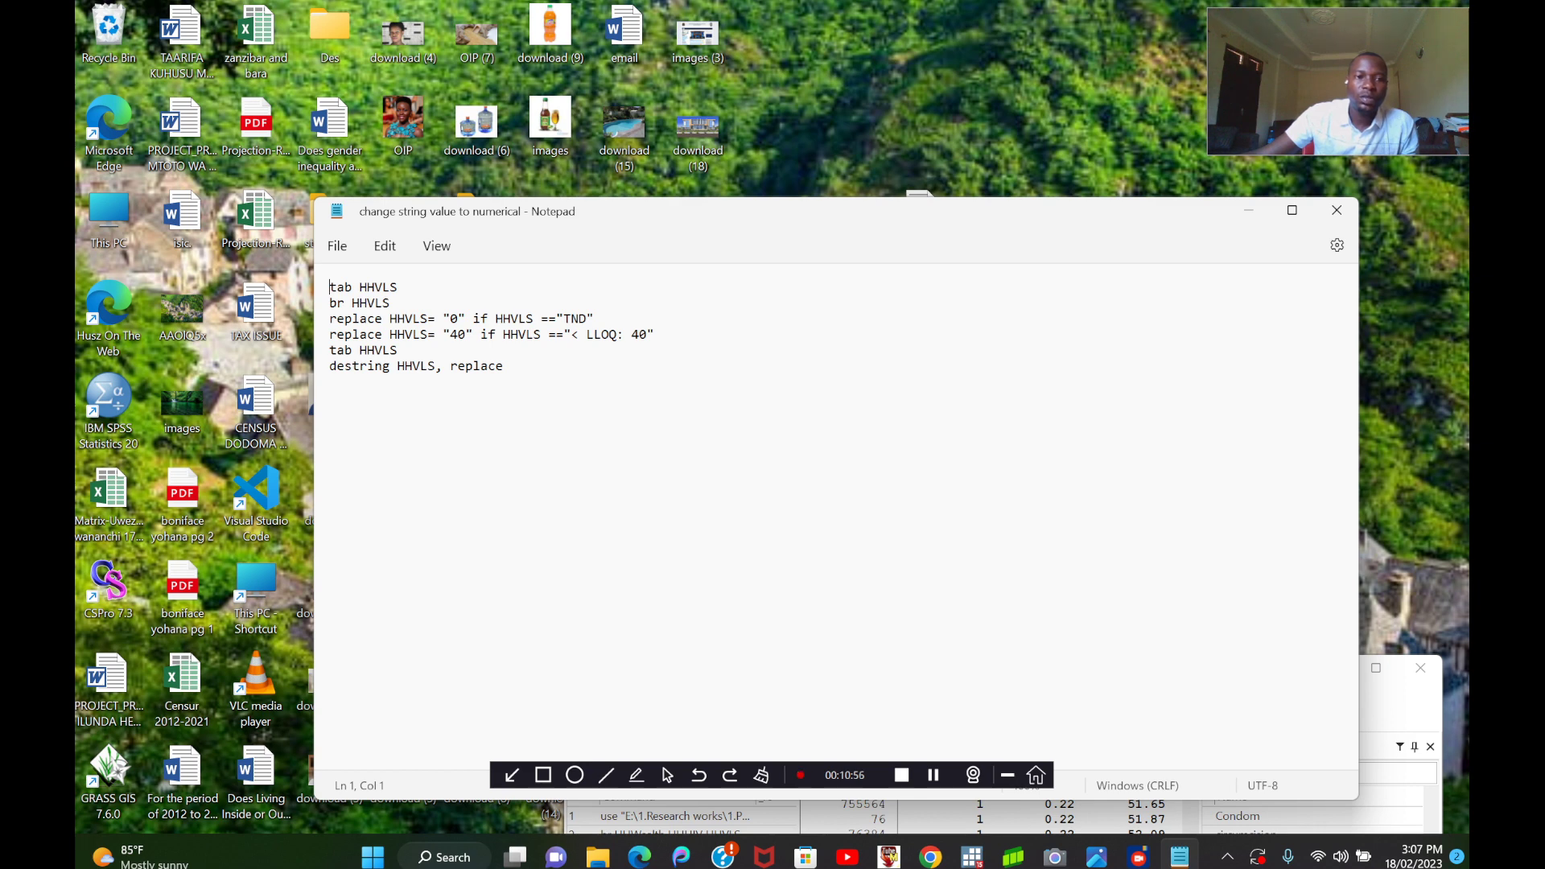
Copy the command line replace HHVLS= "0" if HHVLS =="TND" from the text file.
left_click_drag(330, 320, 594, 320)
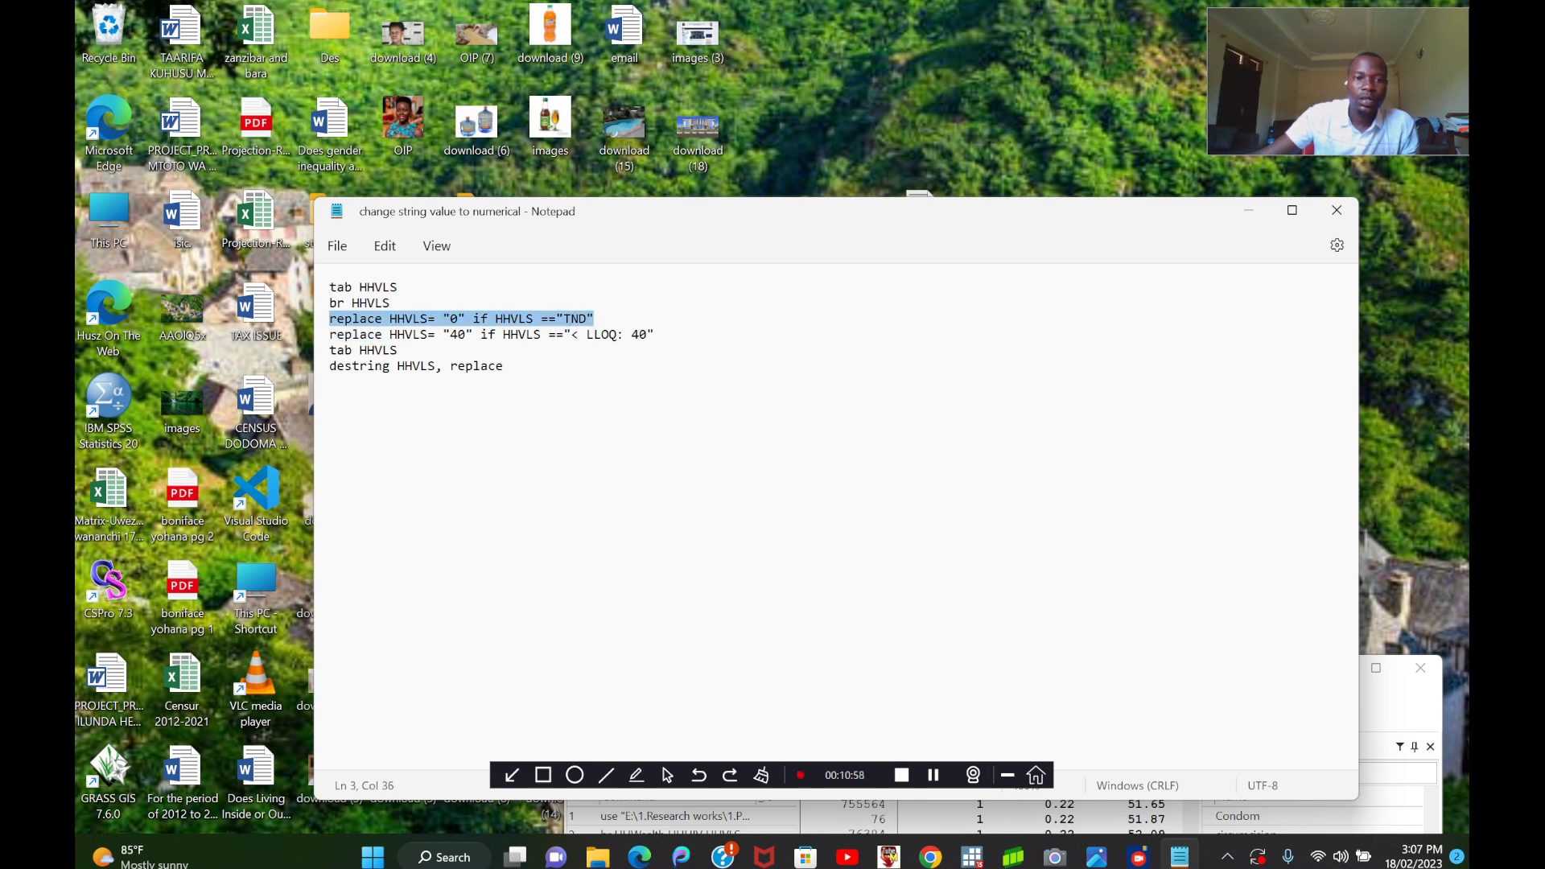
right_click(515, 322)
left_click(563, 420)
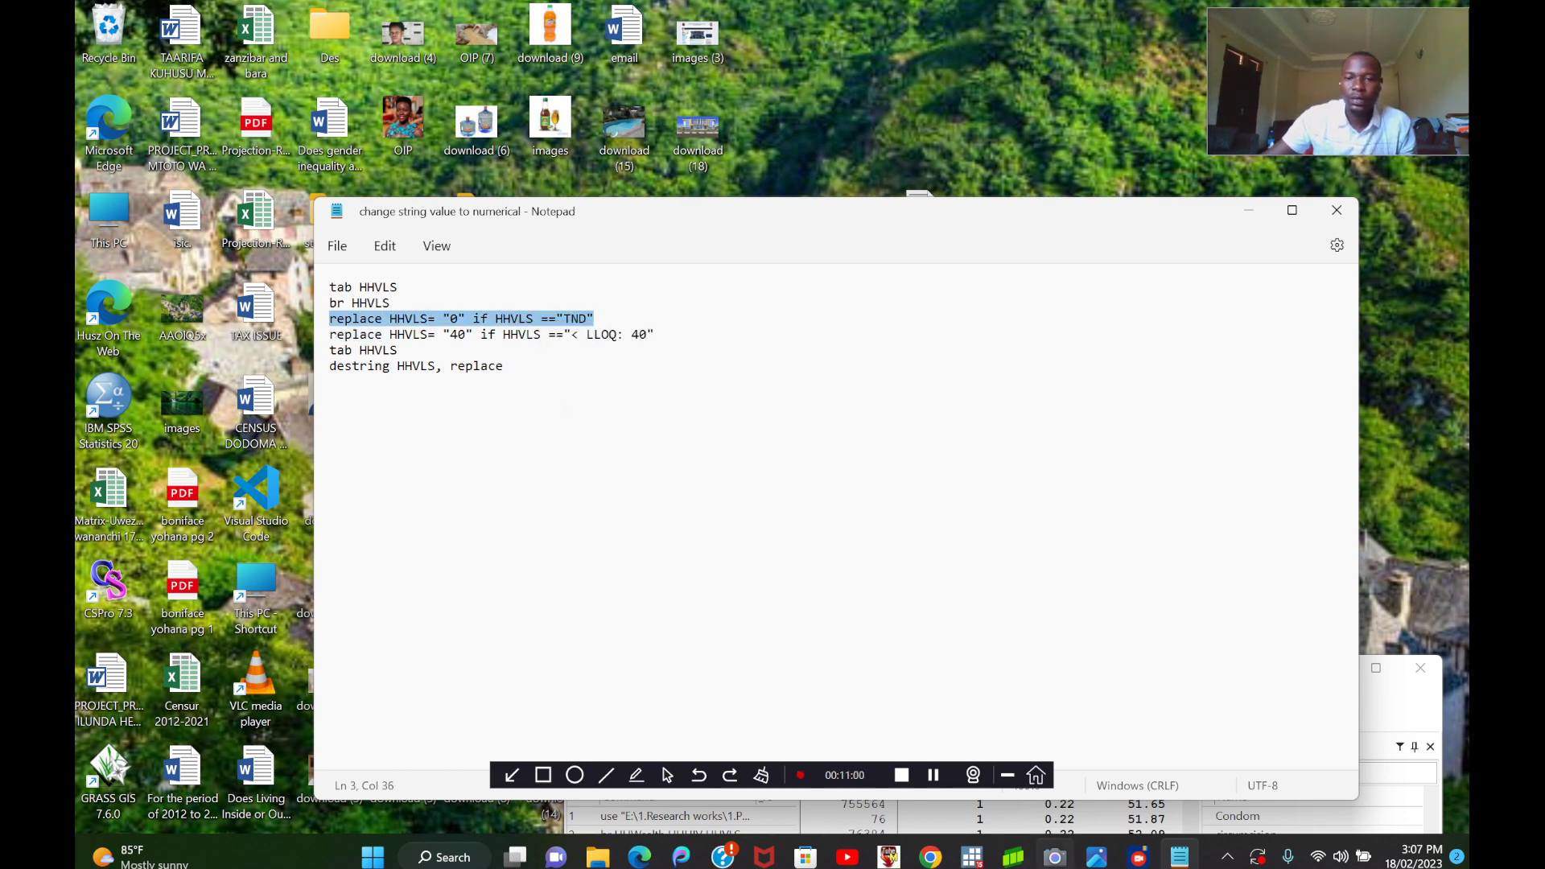
Switch to Stata, maximize its window and run the copied command replace HHVLS= "0" if HHVLS =="TND".
mouse_move(972, 857)
left_click(935, 776)
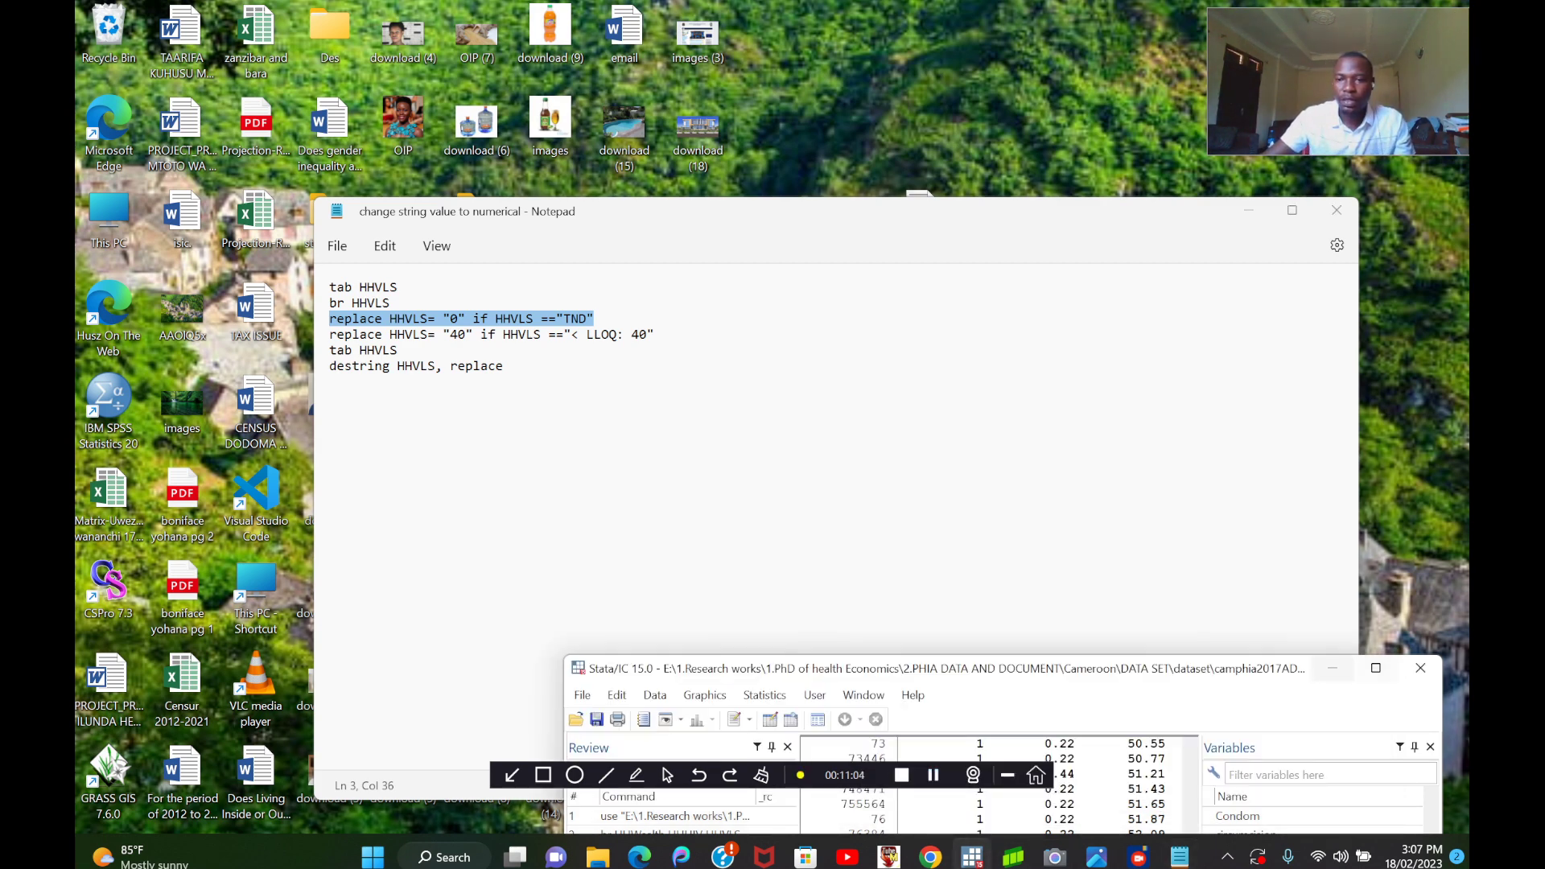
double_click(1271, 669)
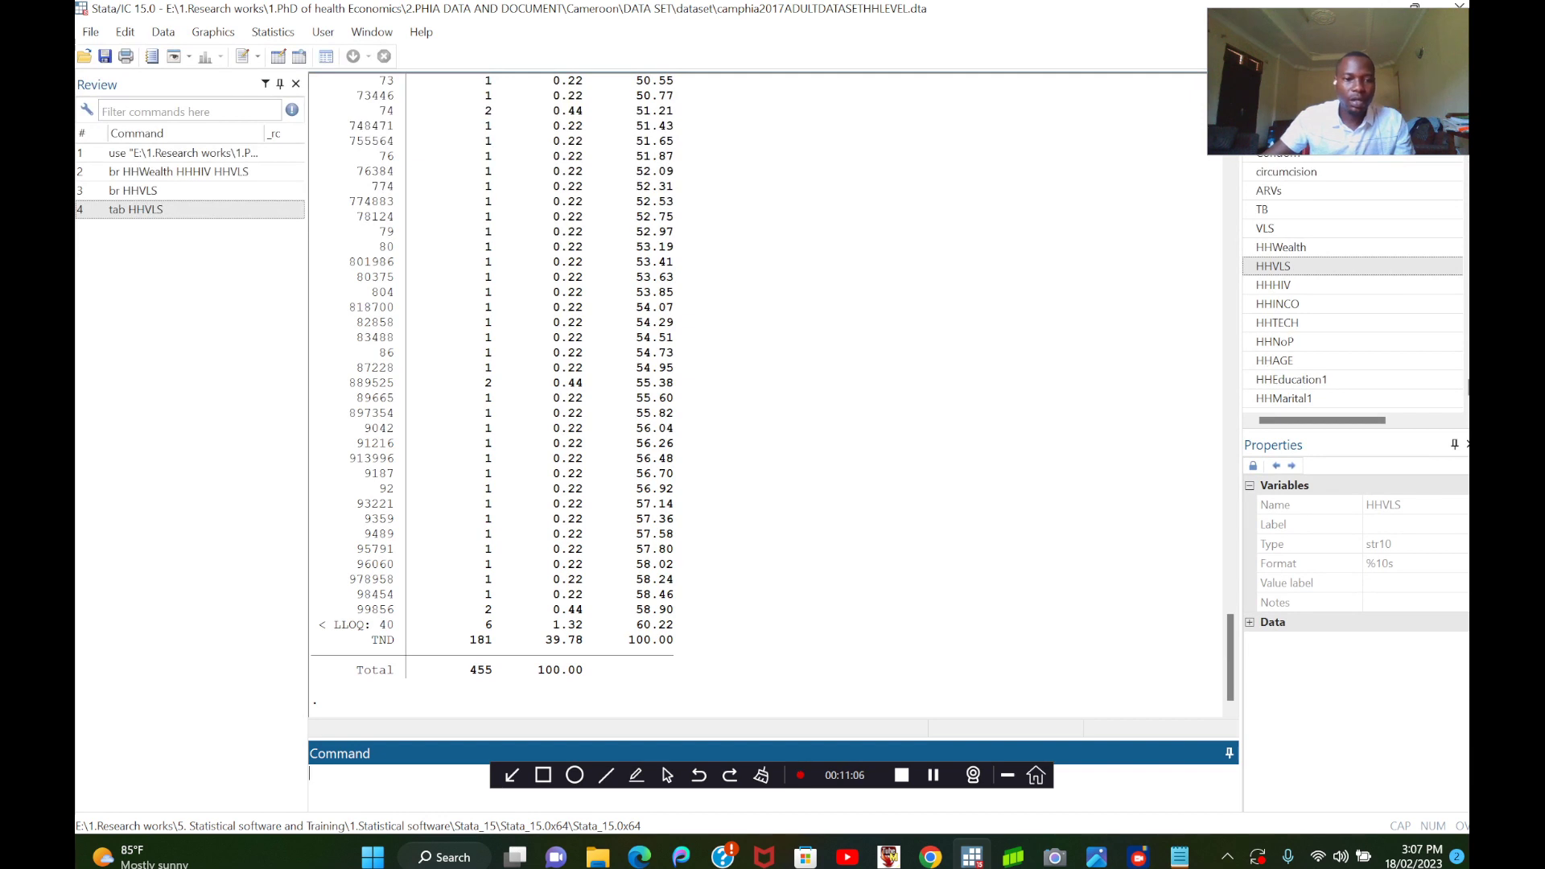
right_click(351, 775)
left_click(400, 676)
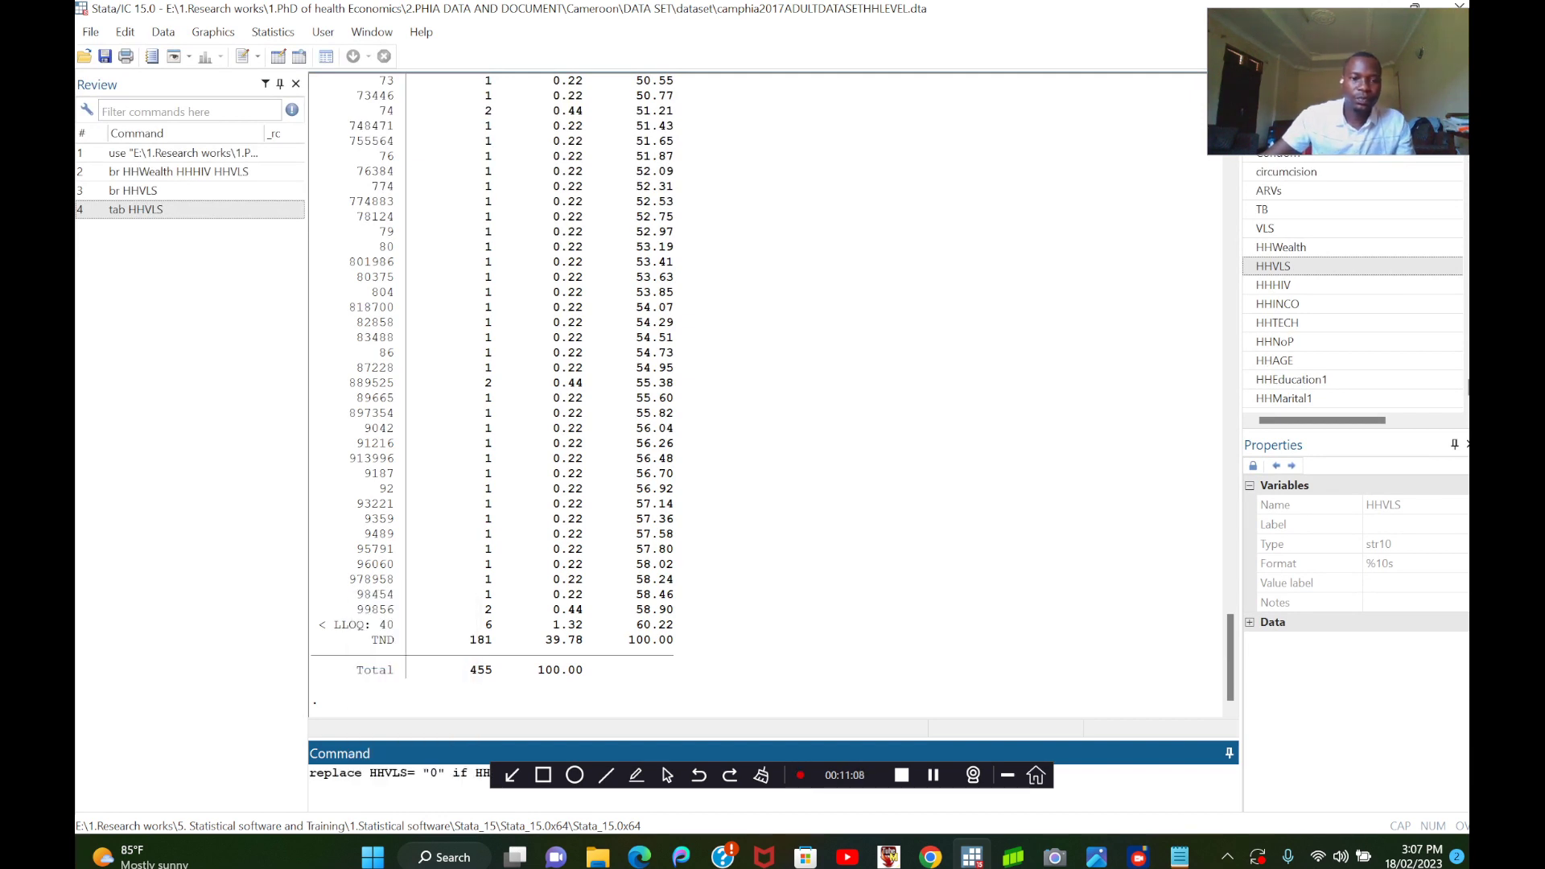
key("Return")
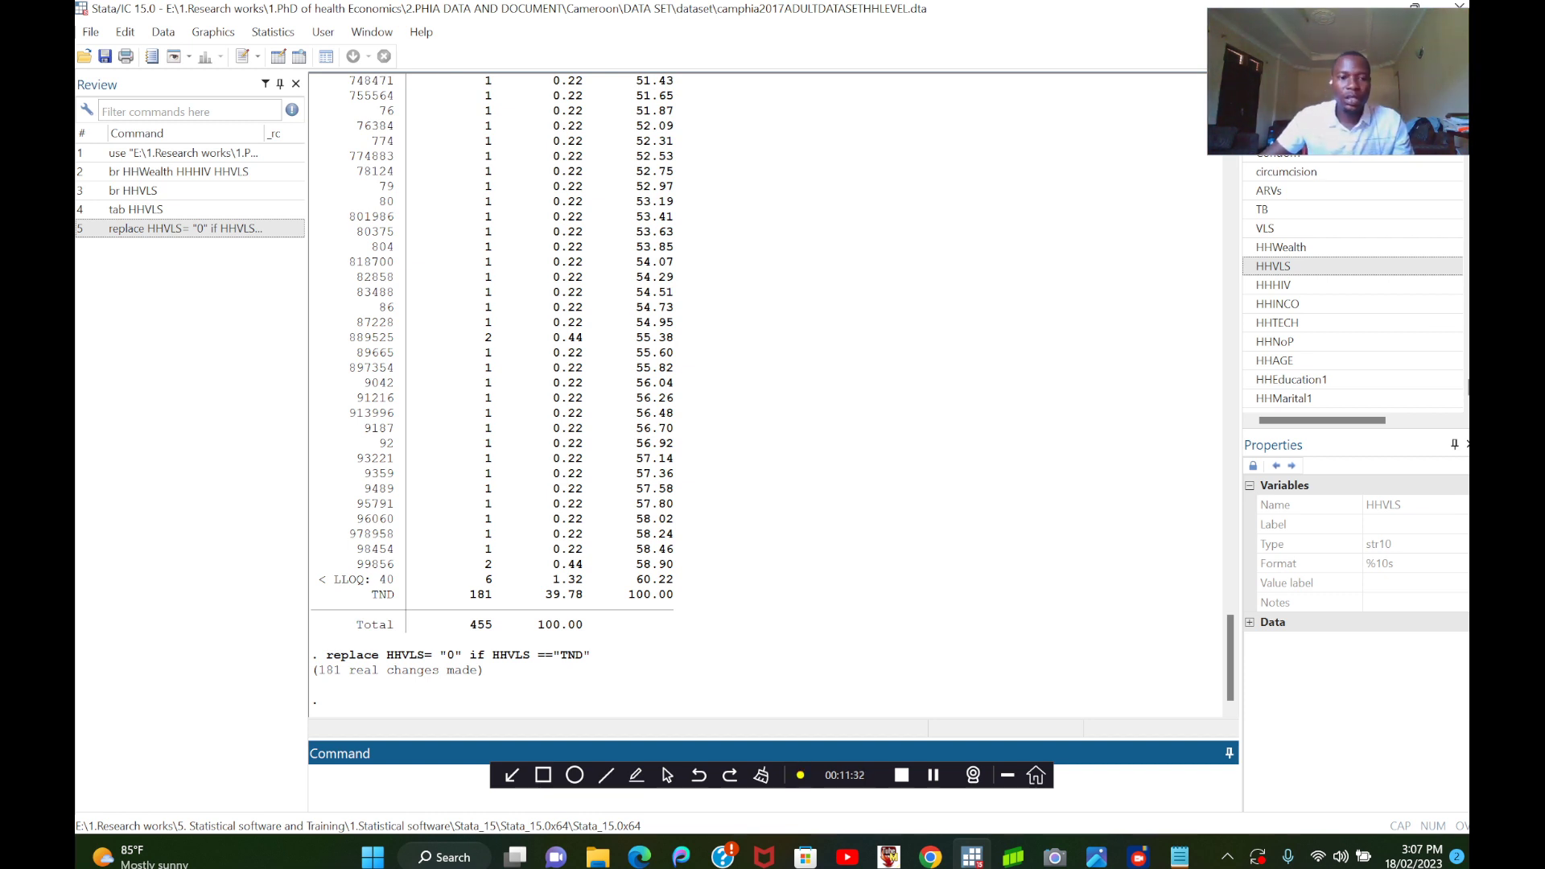
Browse the HHVLS variable in the Data Editor with br HHVLS, and close the editor.
type("br")
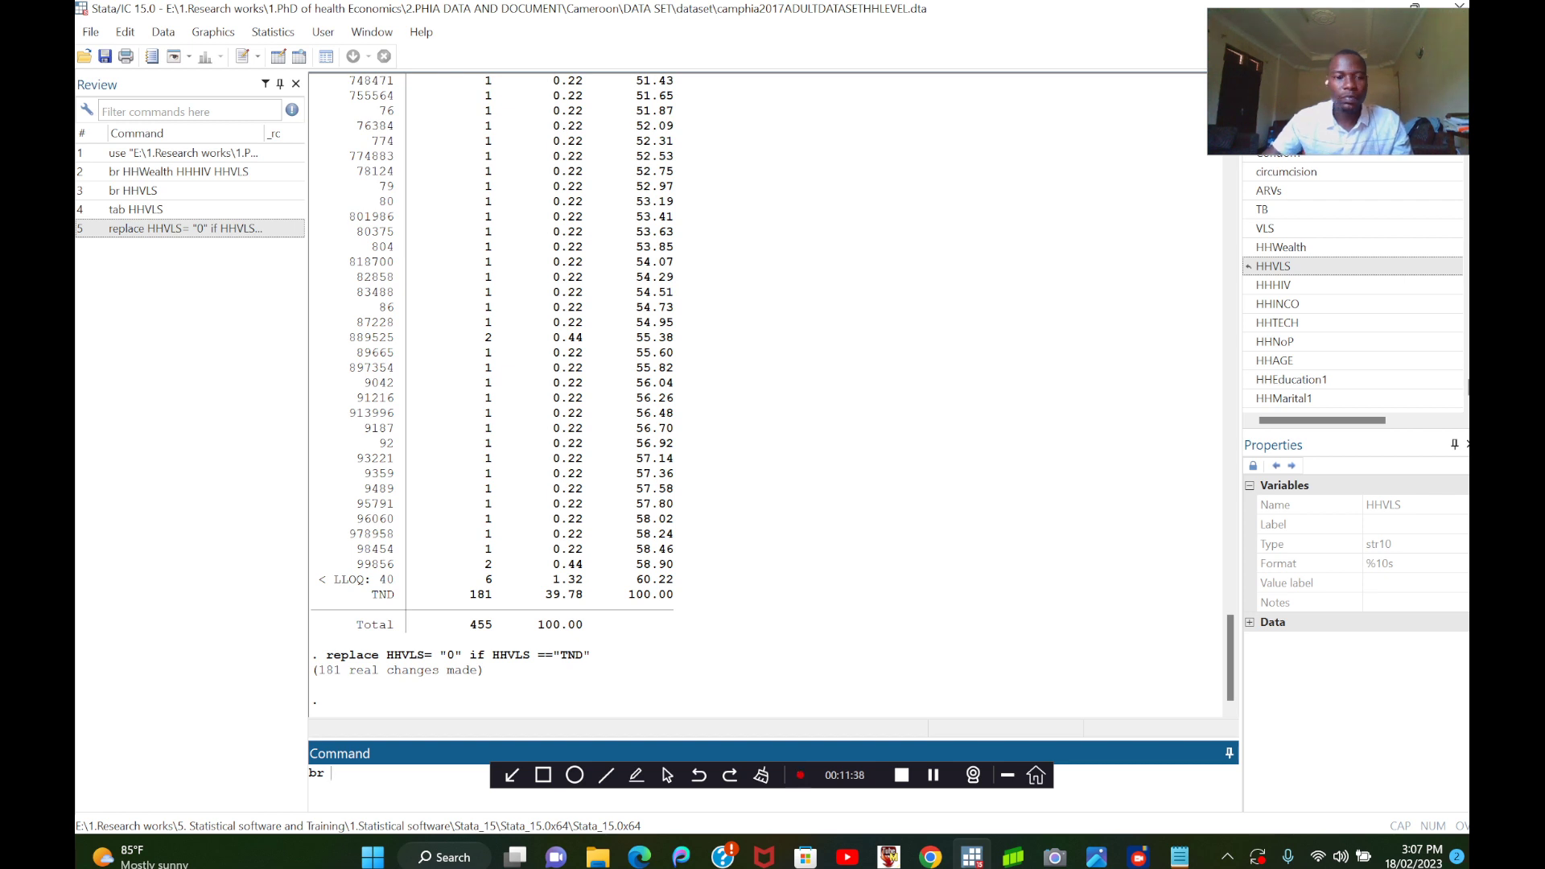
double_click(1279, 266)
key("Return")
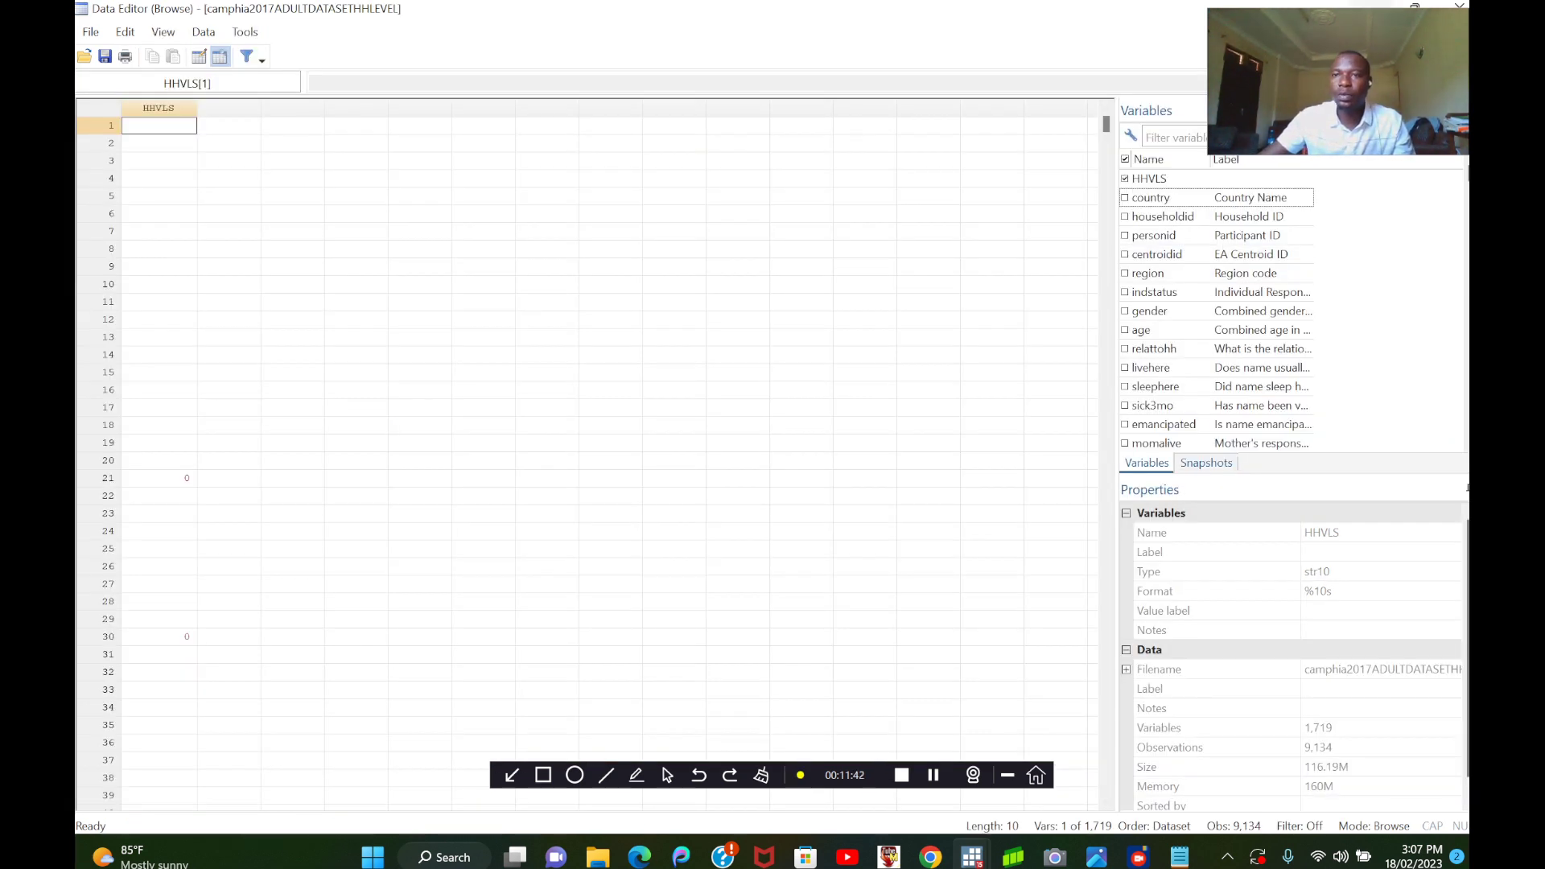
left_click(1459, 5)
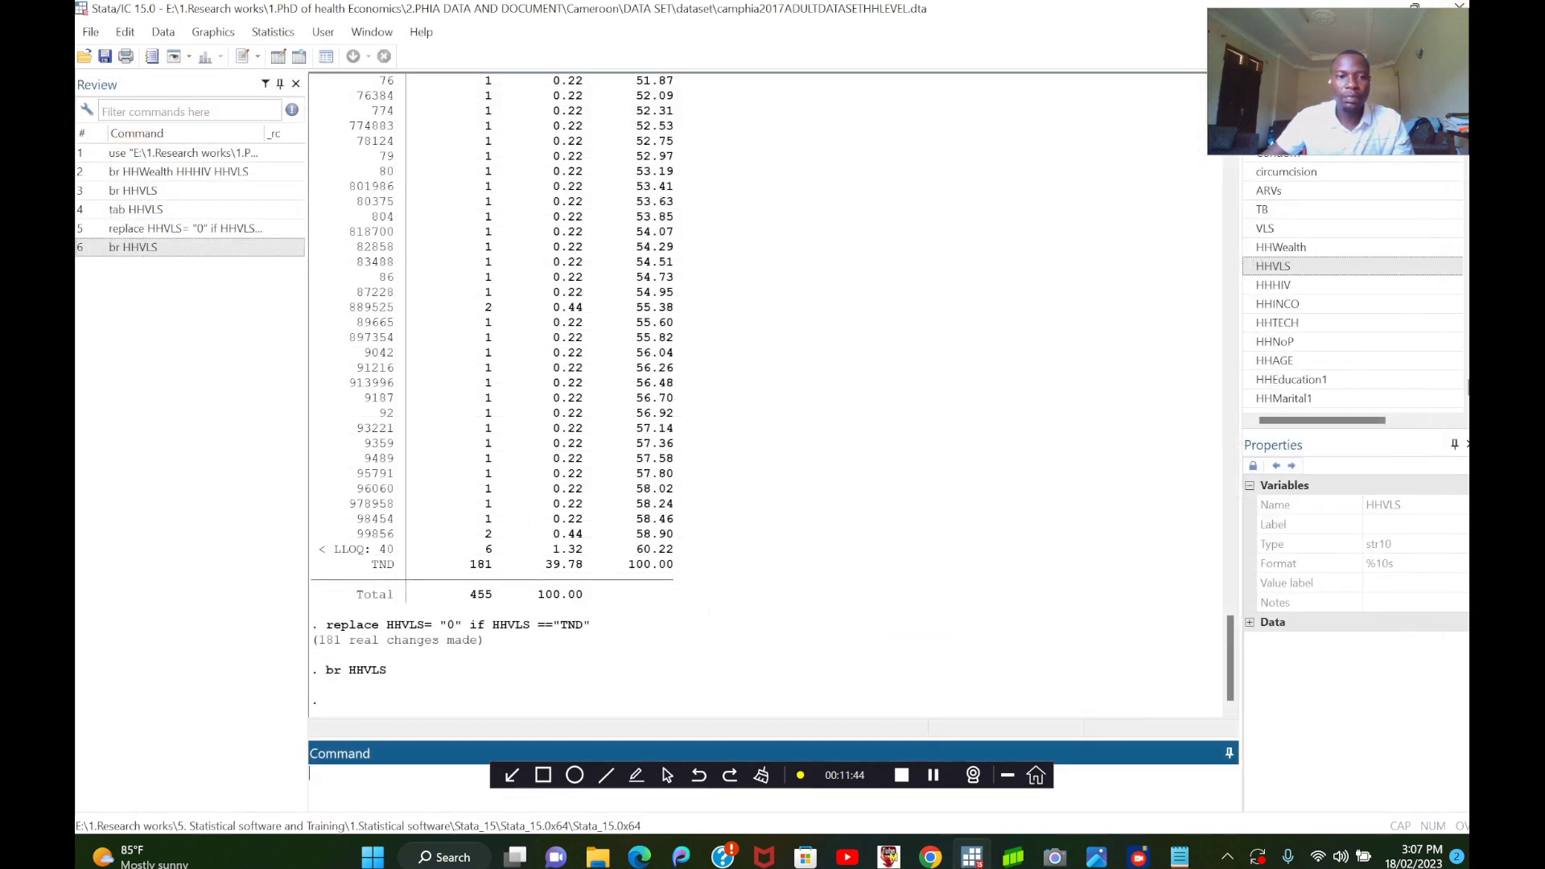
Tabulate HHVLS with tab HHVLS and check the frequency table from its first value to its last for remaining text values.
type("br")
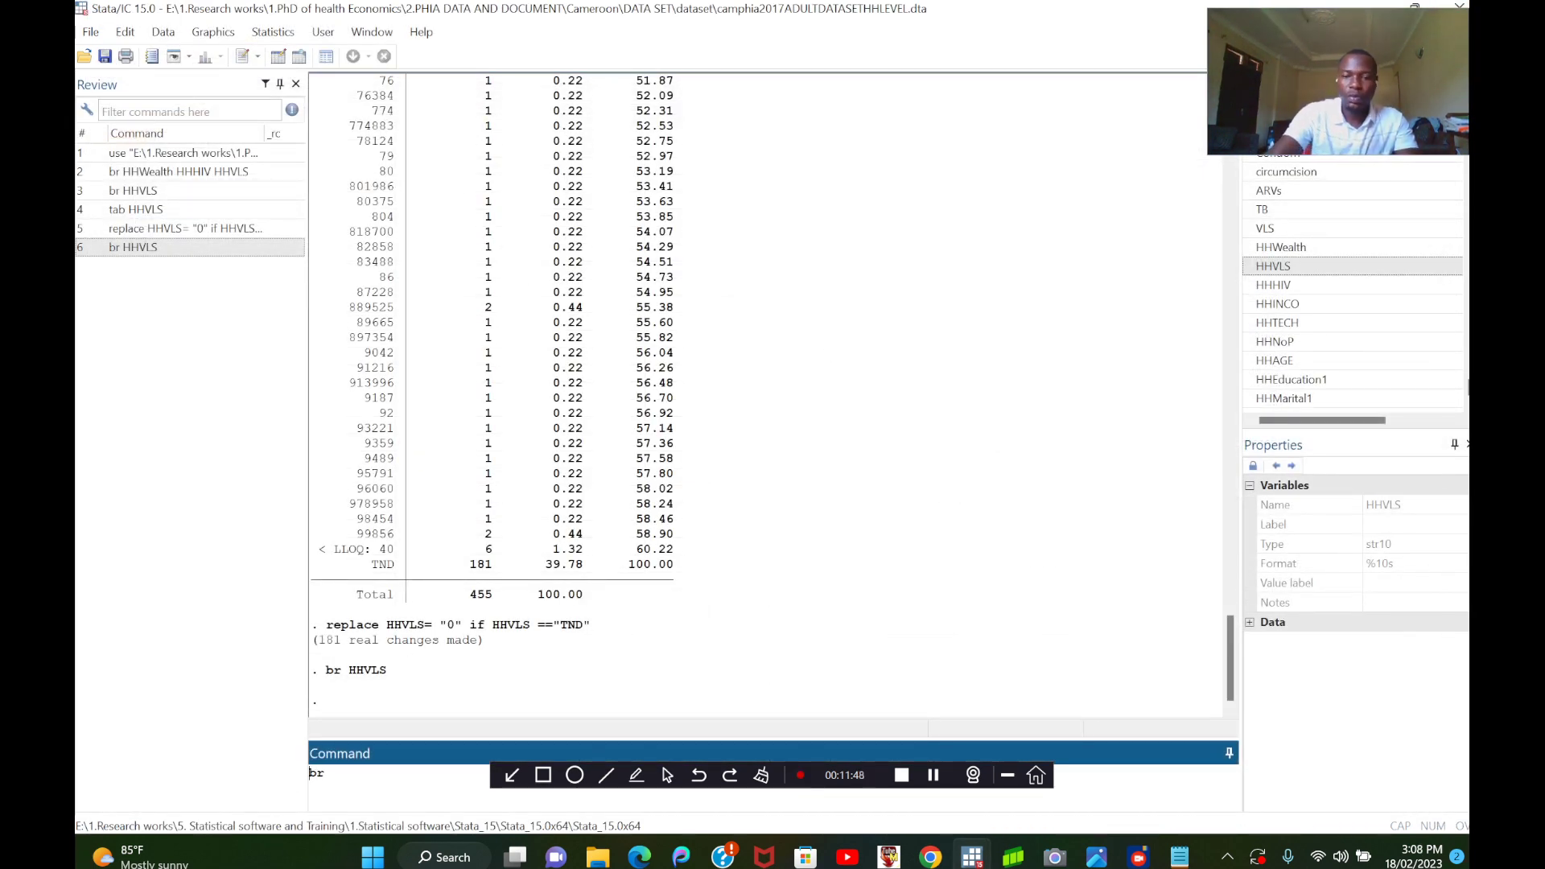
key("BackSpace")
key("BackSpace")
type("ta")
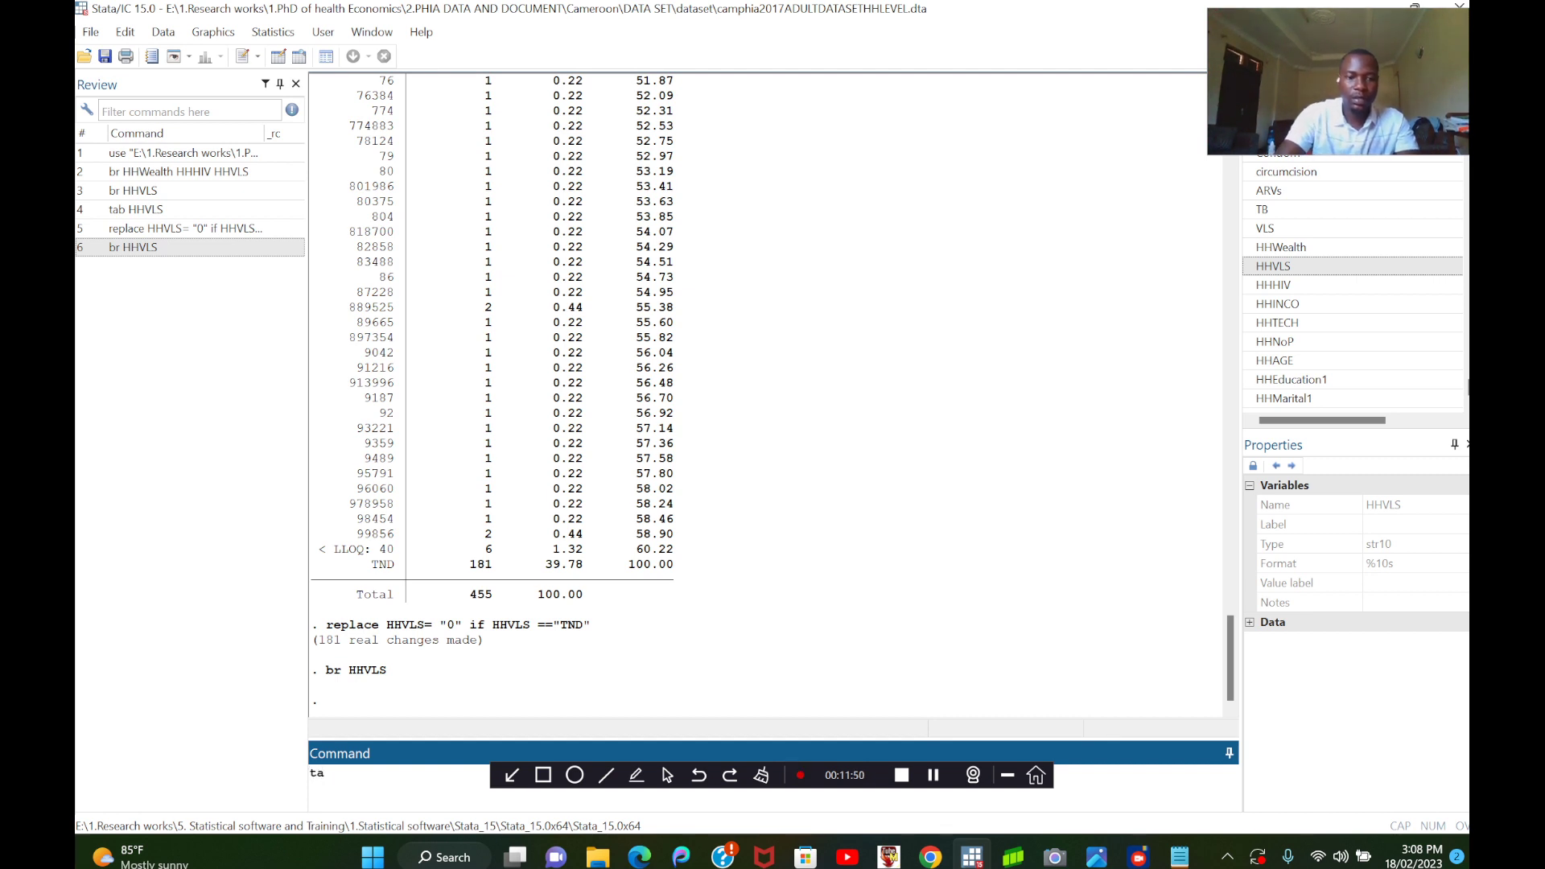
type("b")
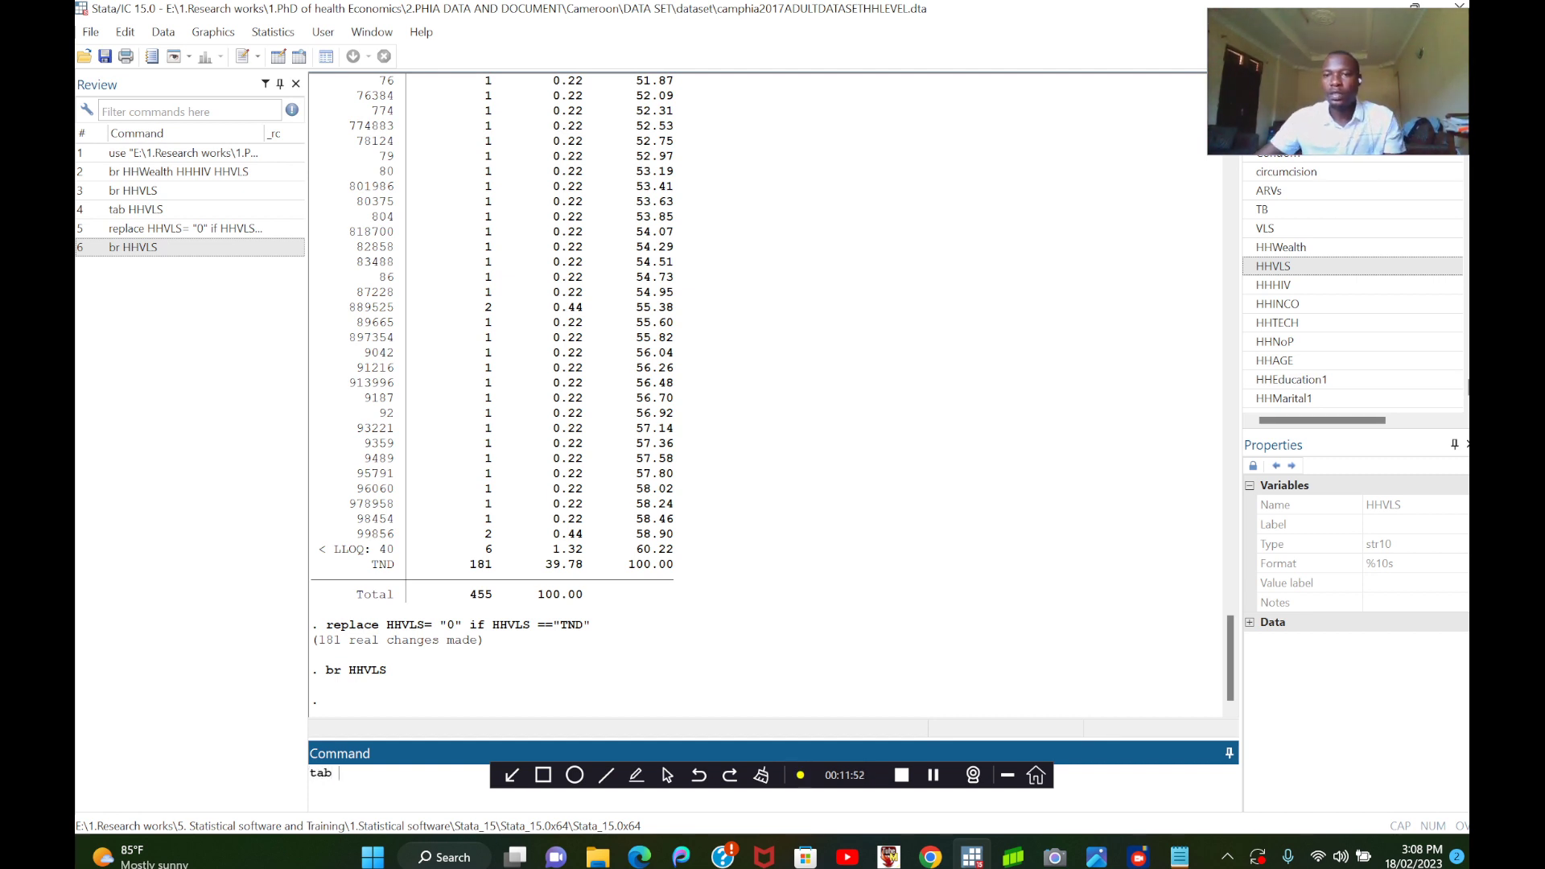
double_click(1273, 267)
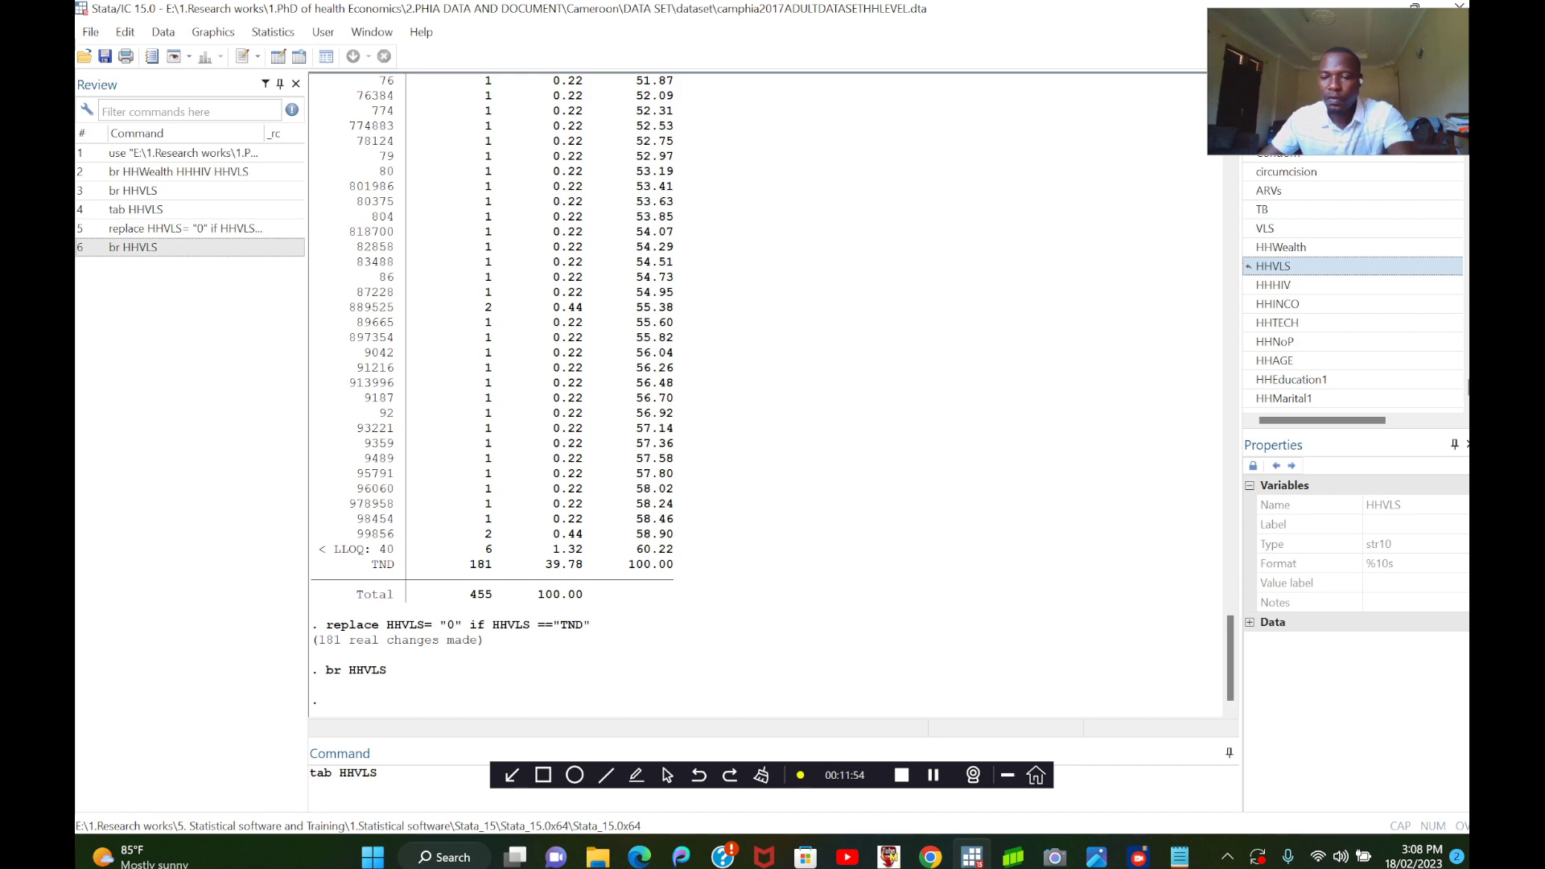
key("Return")
scroll(764, 394, "up", 20)
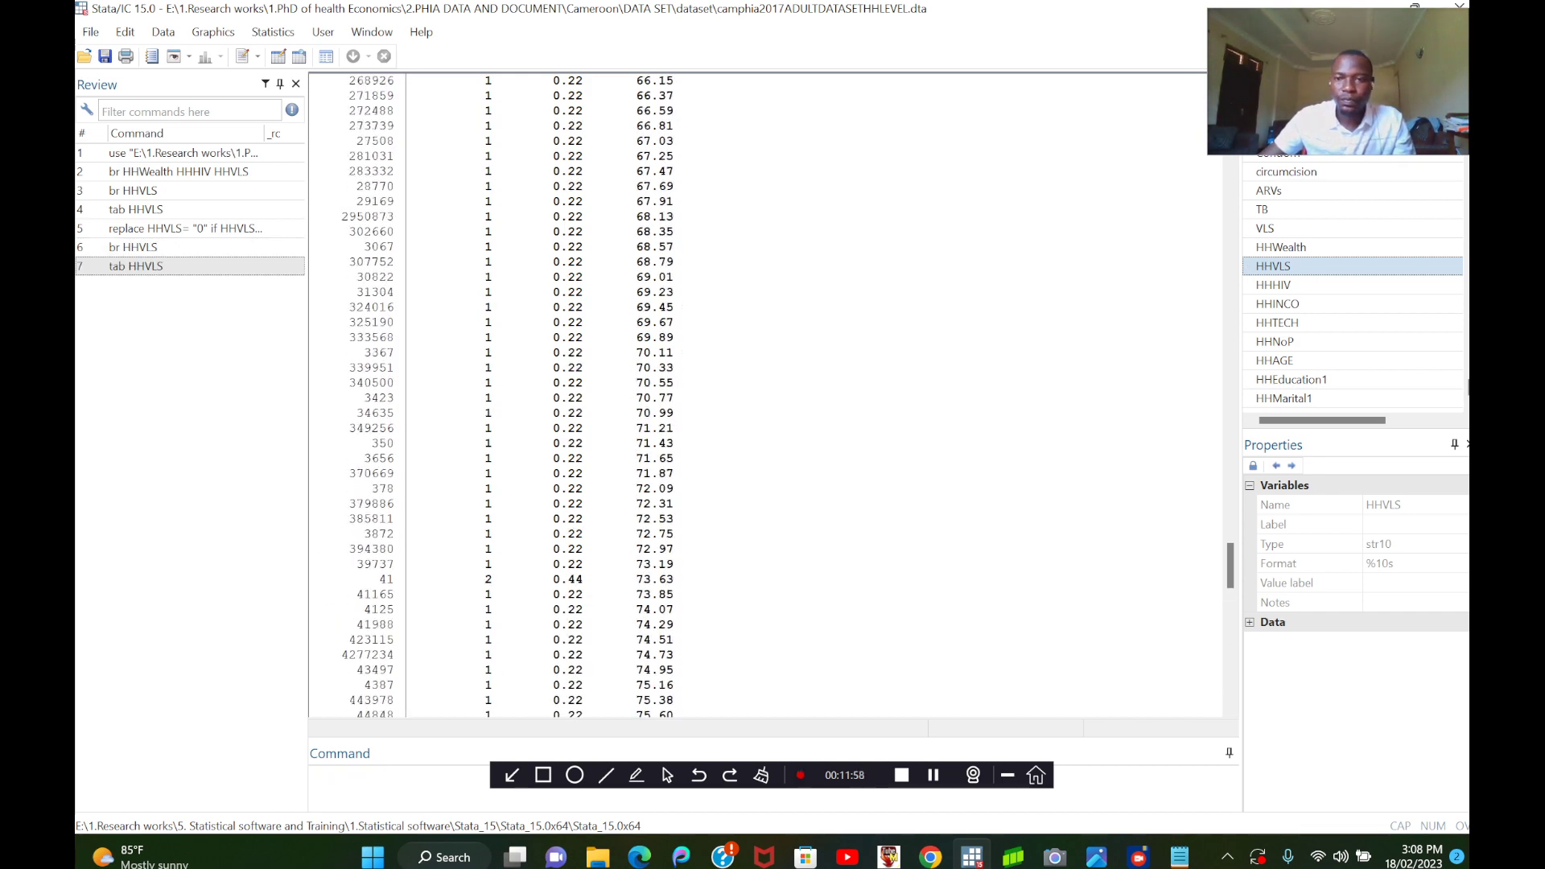
scroll(773, 395, "up", 20)
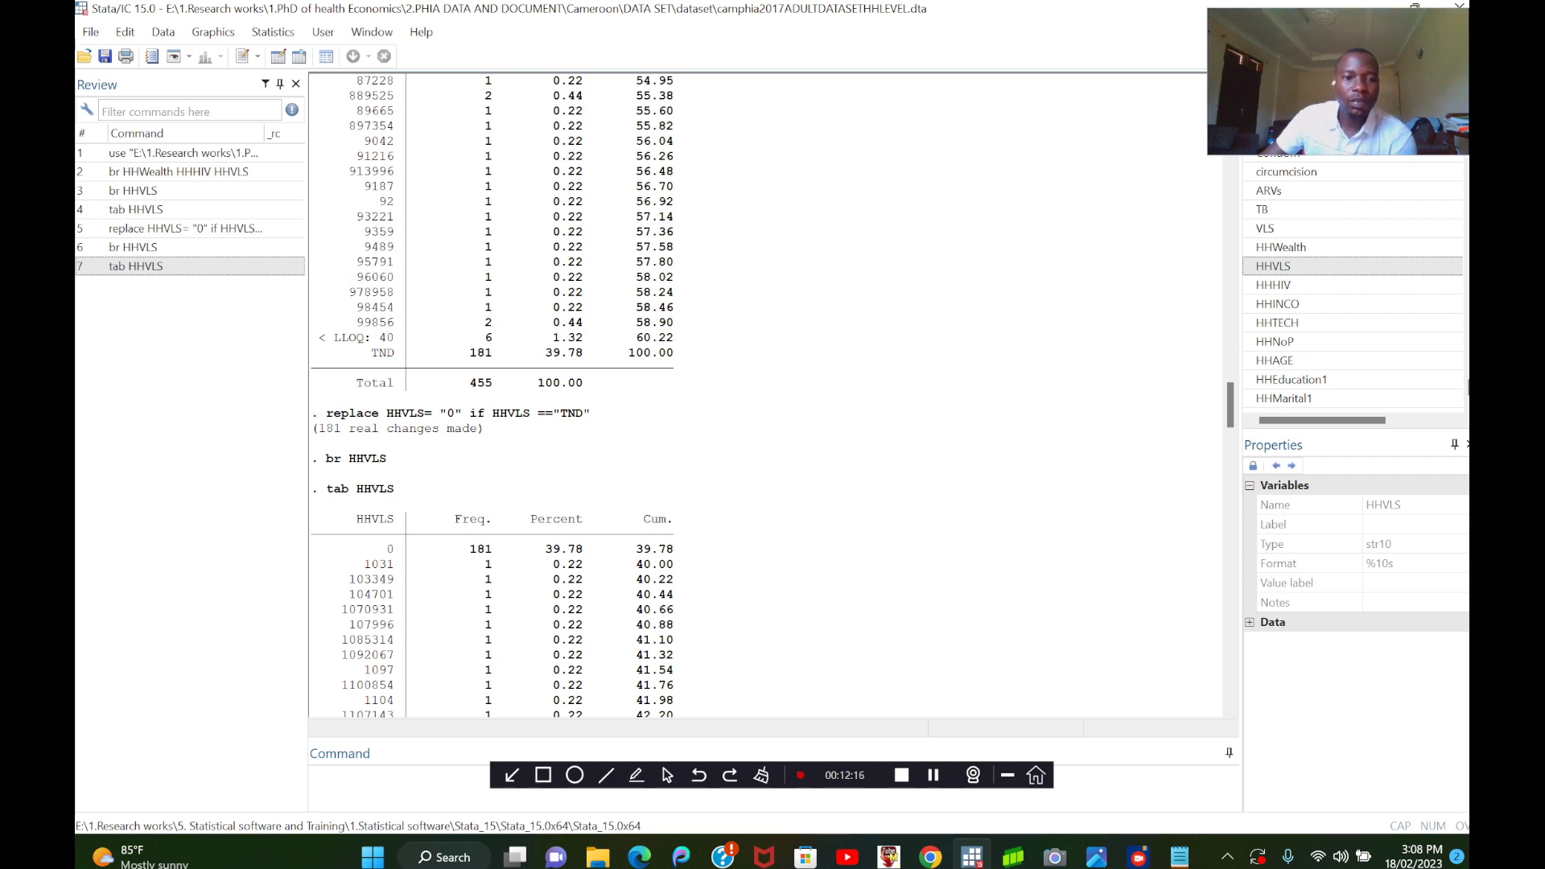
scroll(764, 394, "down", 20)
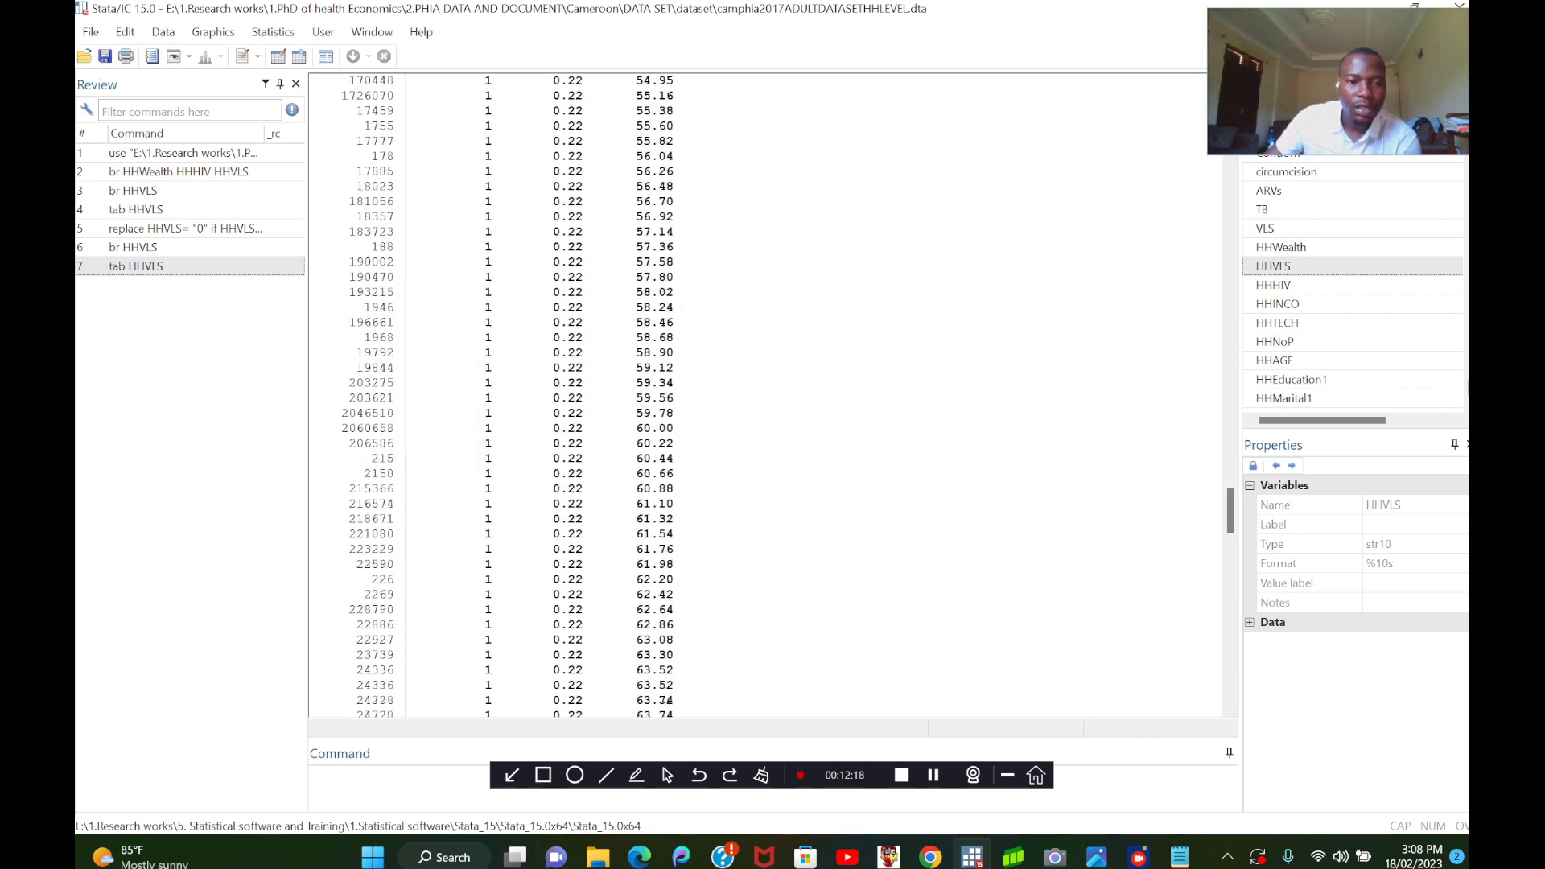
scroll(764, 394, "down", 20)
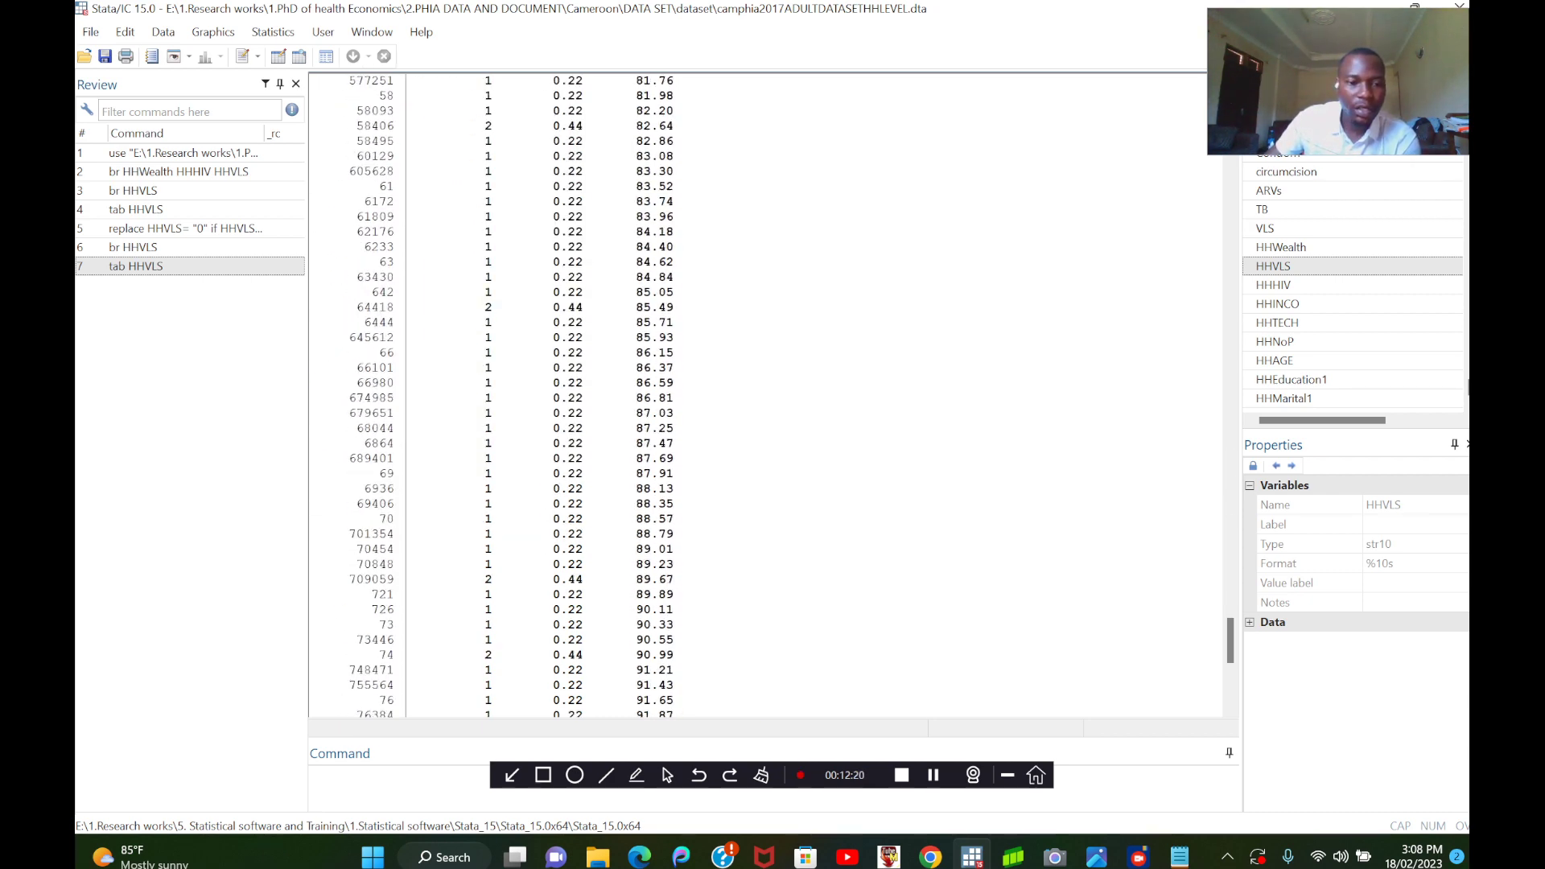
scroll(764, 394, "down", 12)
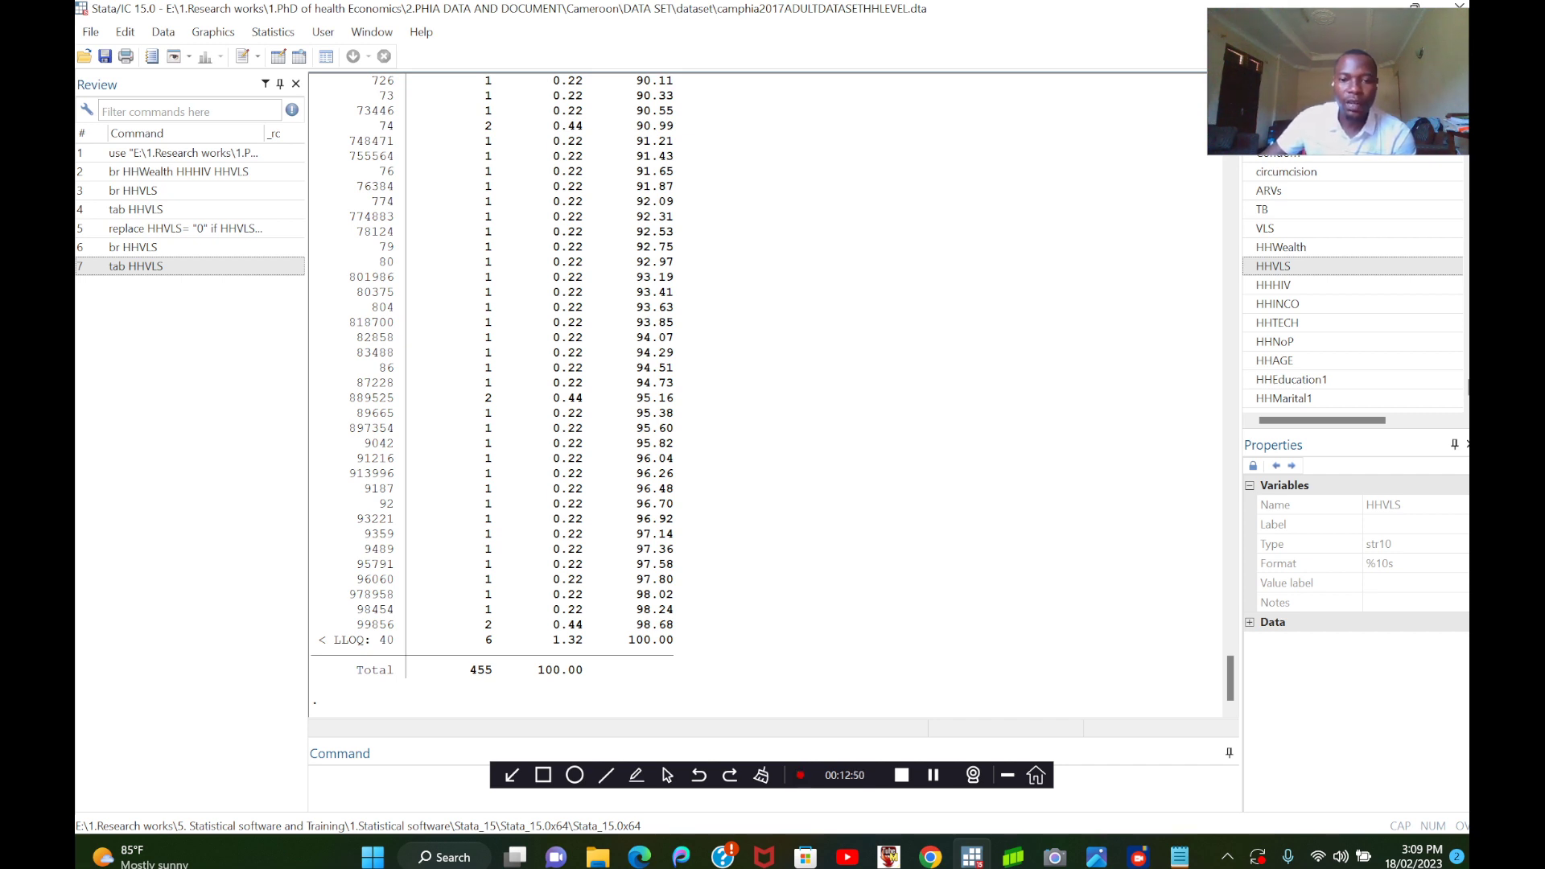
Switch to Notepad and copy the command line replace HHVLS= "40" if HHVLS =="< LLOQ: 40".
left_click(1180, 857)
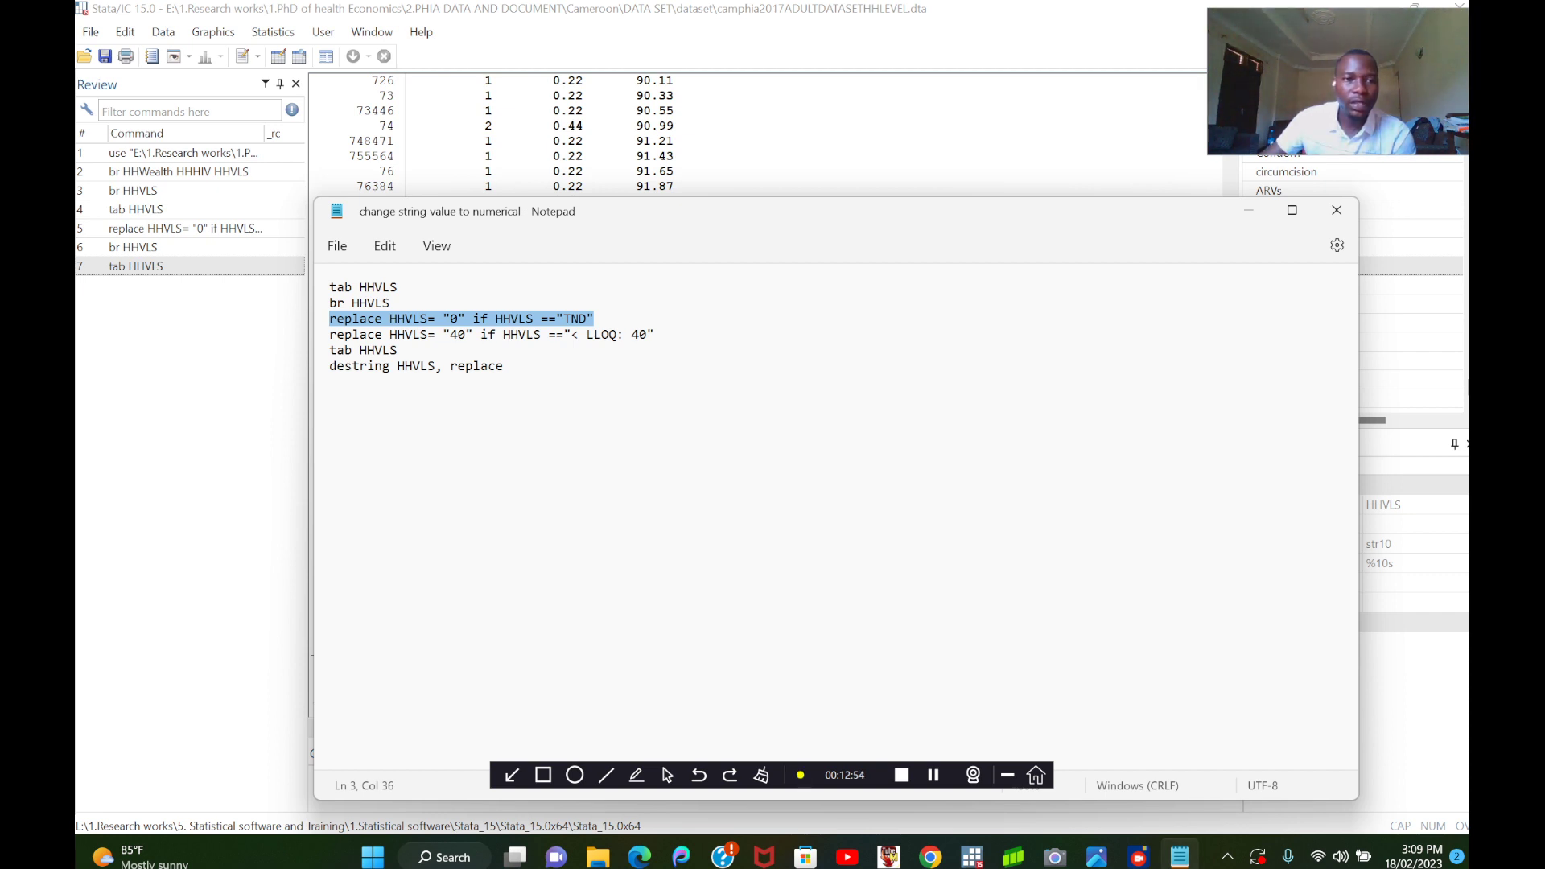
left_click_drag(330, 335, 427, 334)
left_click(399, 350)
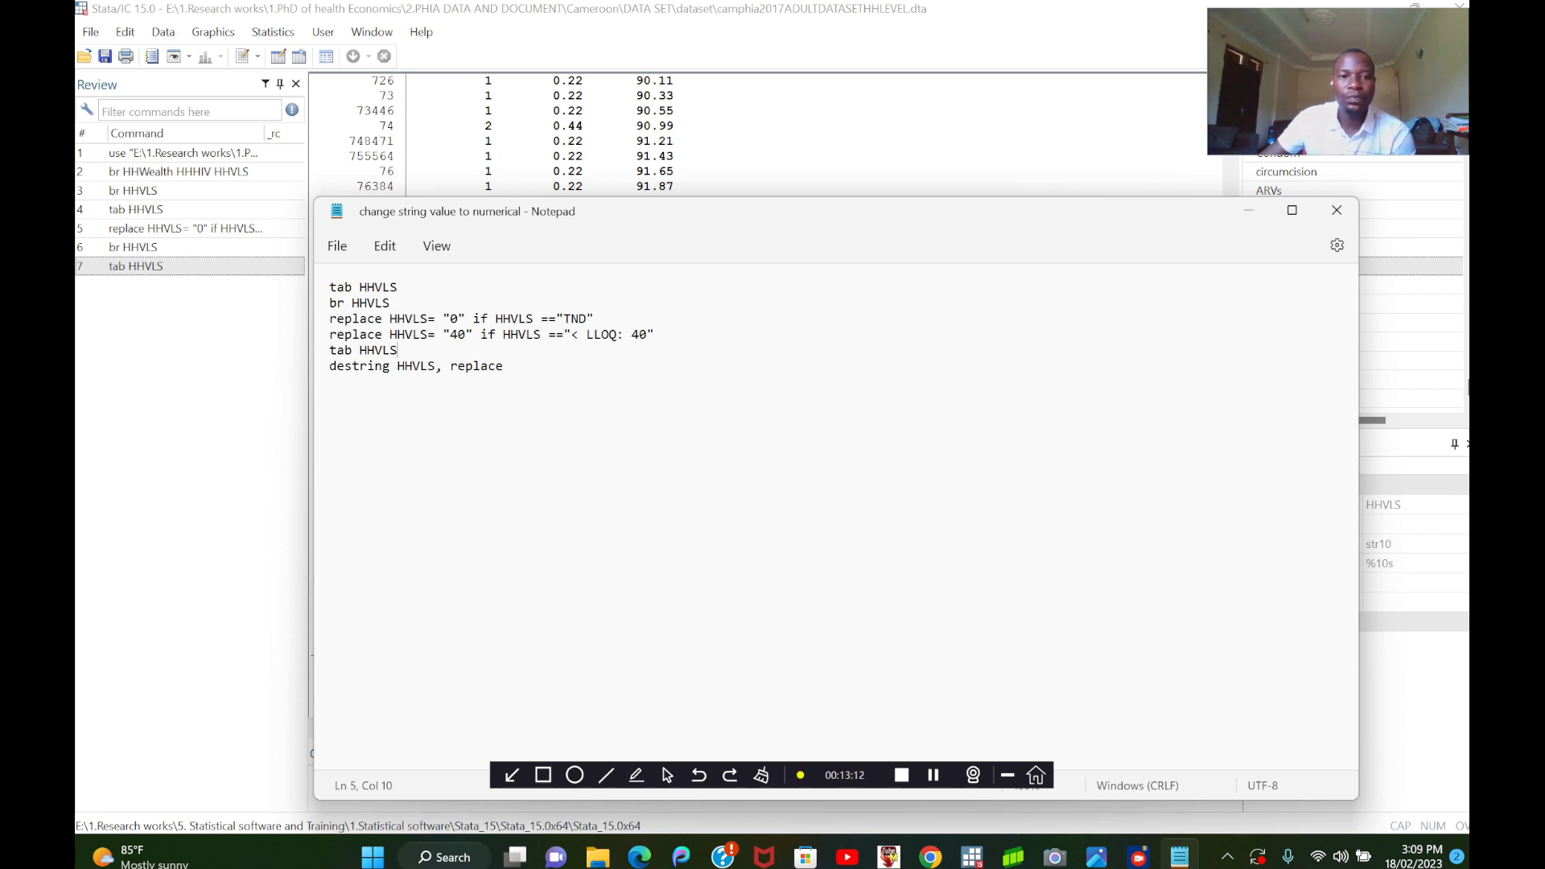
left_click_drag(330, 335, 655, 335)
right_click(599, 335)
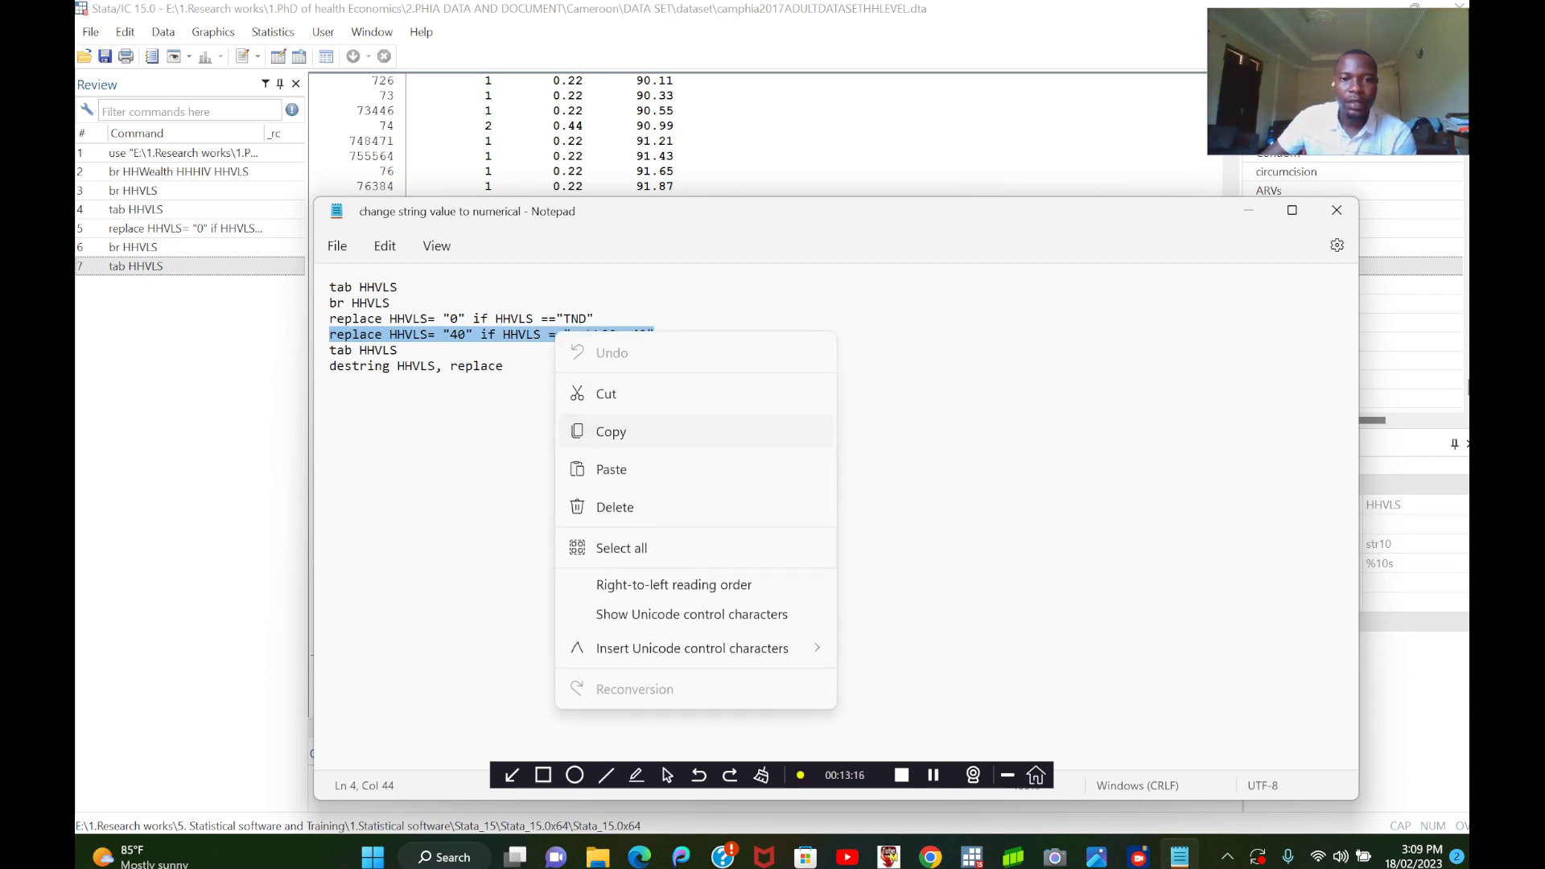
left_click(635, 431)
Switch back to Stata and run the copied command replace HHVLS= "40" if HHVLS =="< LLOQ: 40".
left_click(971, 857)
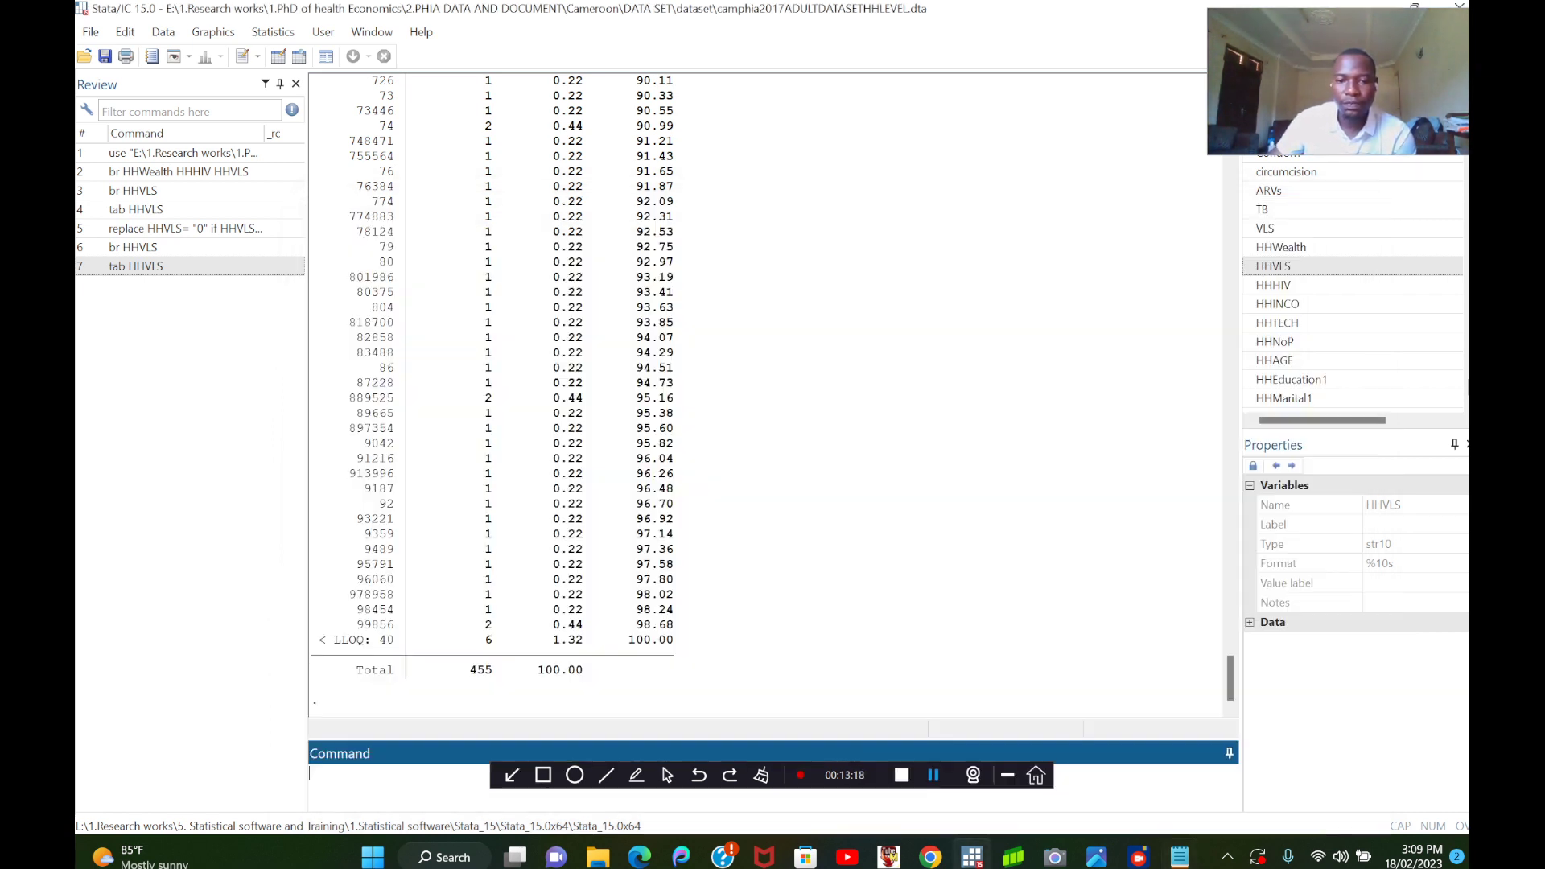
right_click(357, 787)
left_click(403, 695)
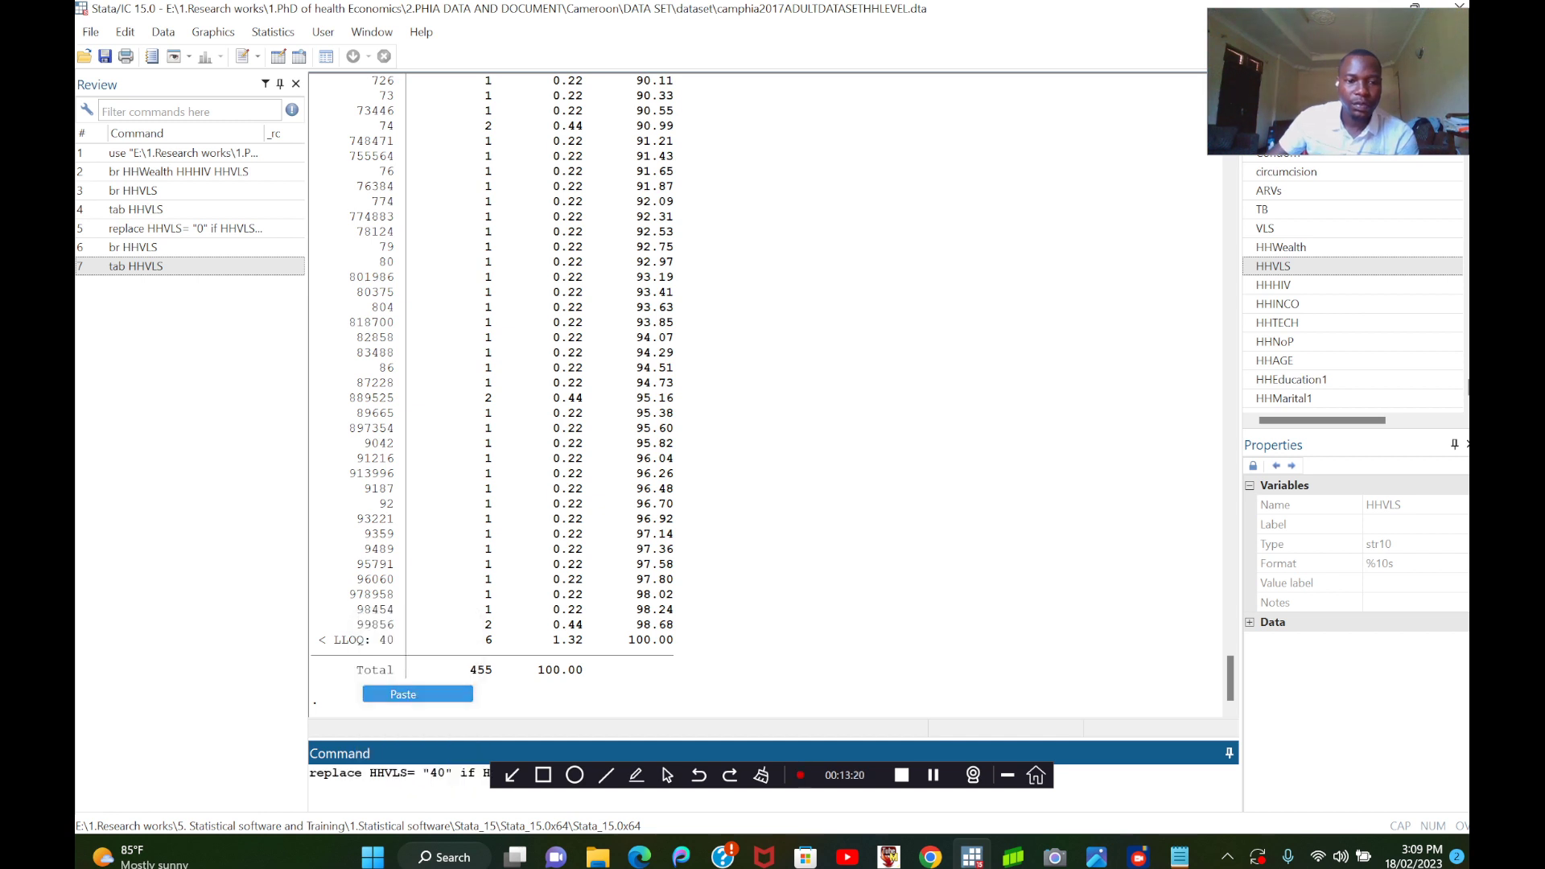
key("Return")
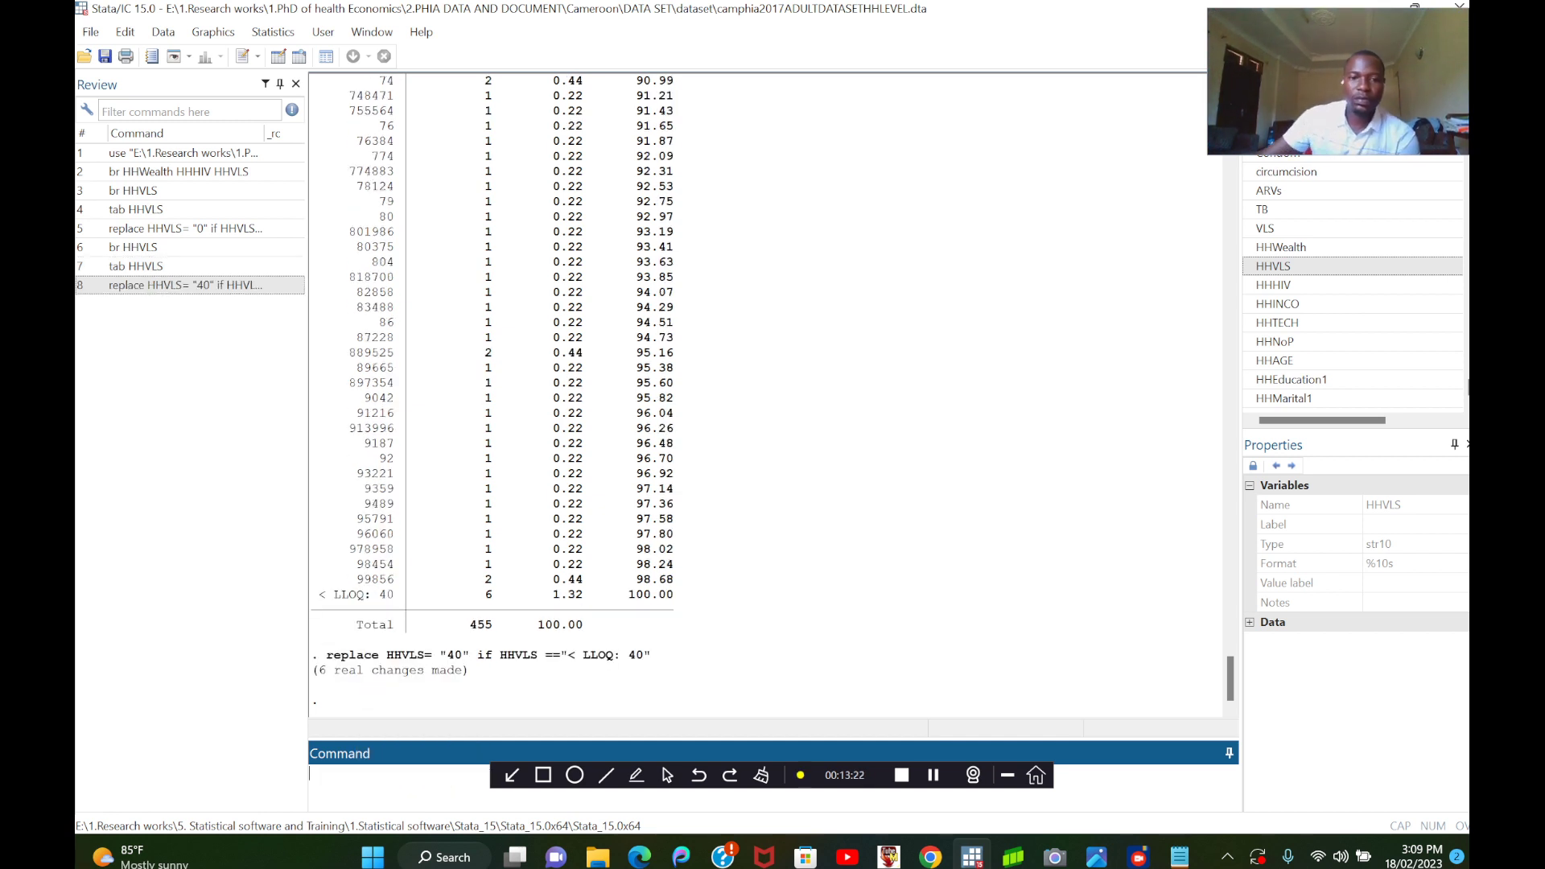
Run tab HHVLS to produce a new frequency table of the variable.
left_click_drag(527, 775, 686, 766)
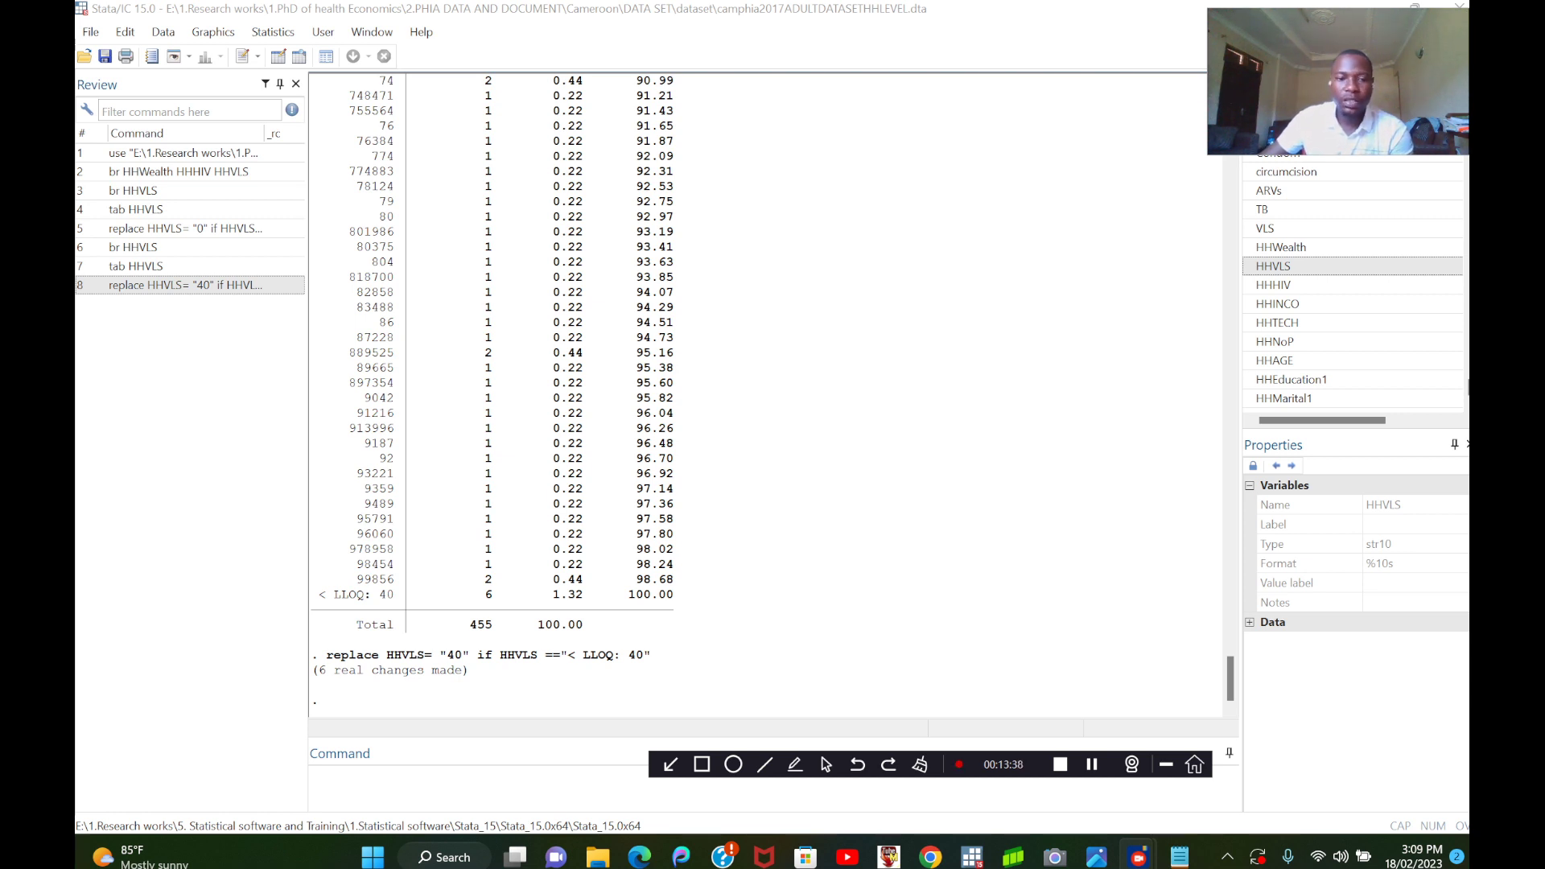
left_click(450, 784)
type("bt")
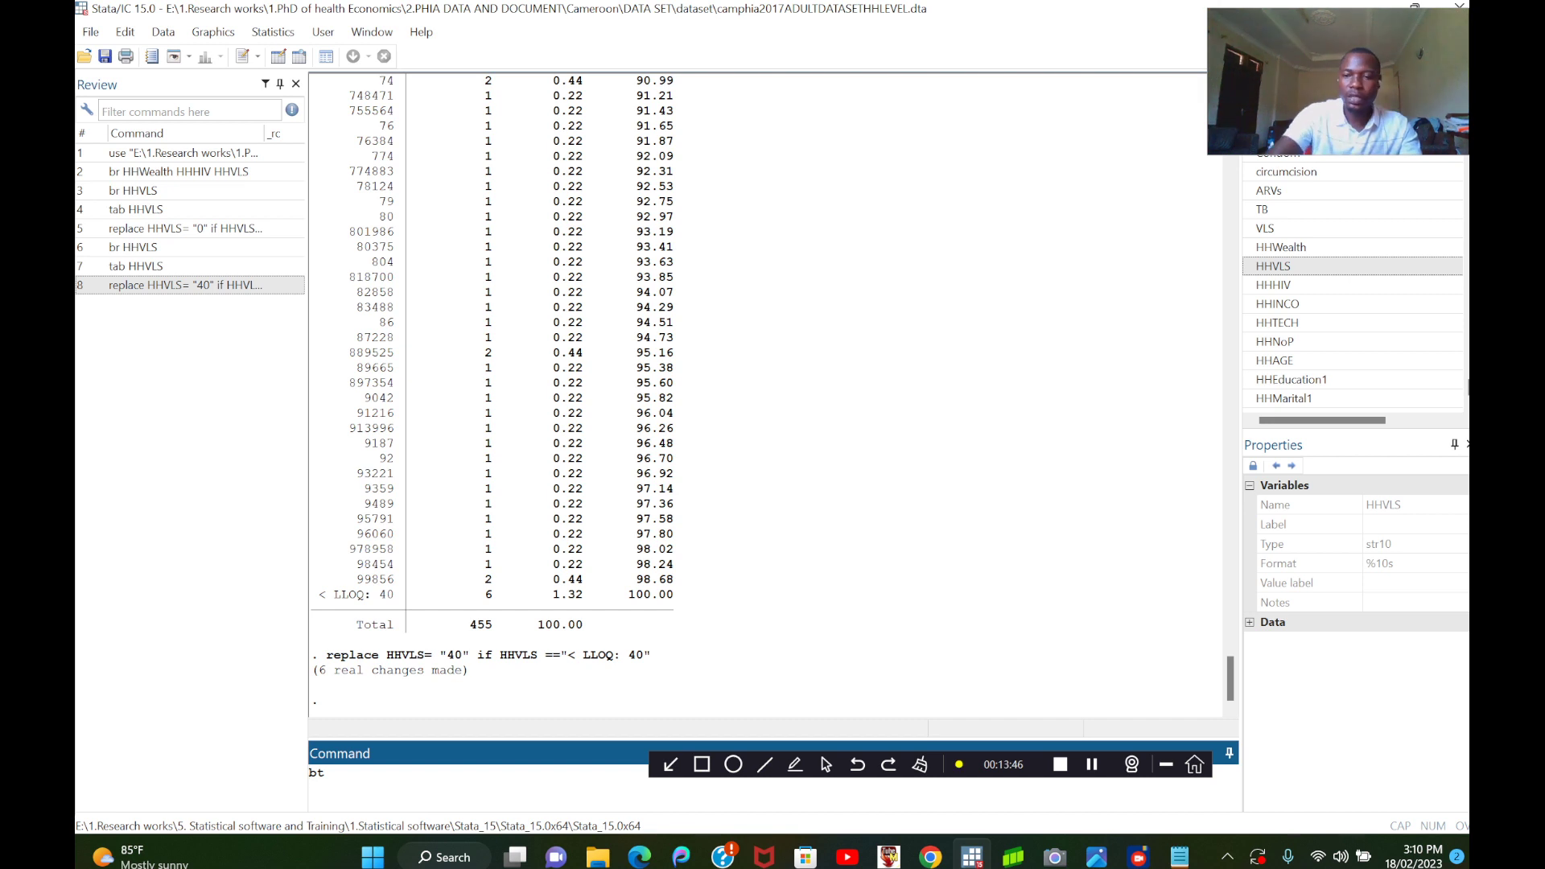
key("BackSpace")
key("BackSpace")
type("tab")
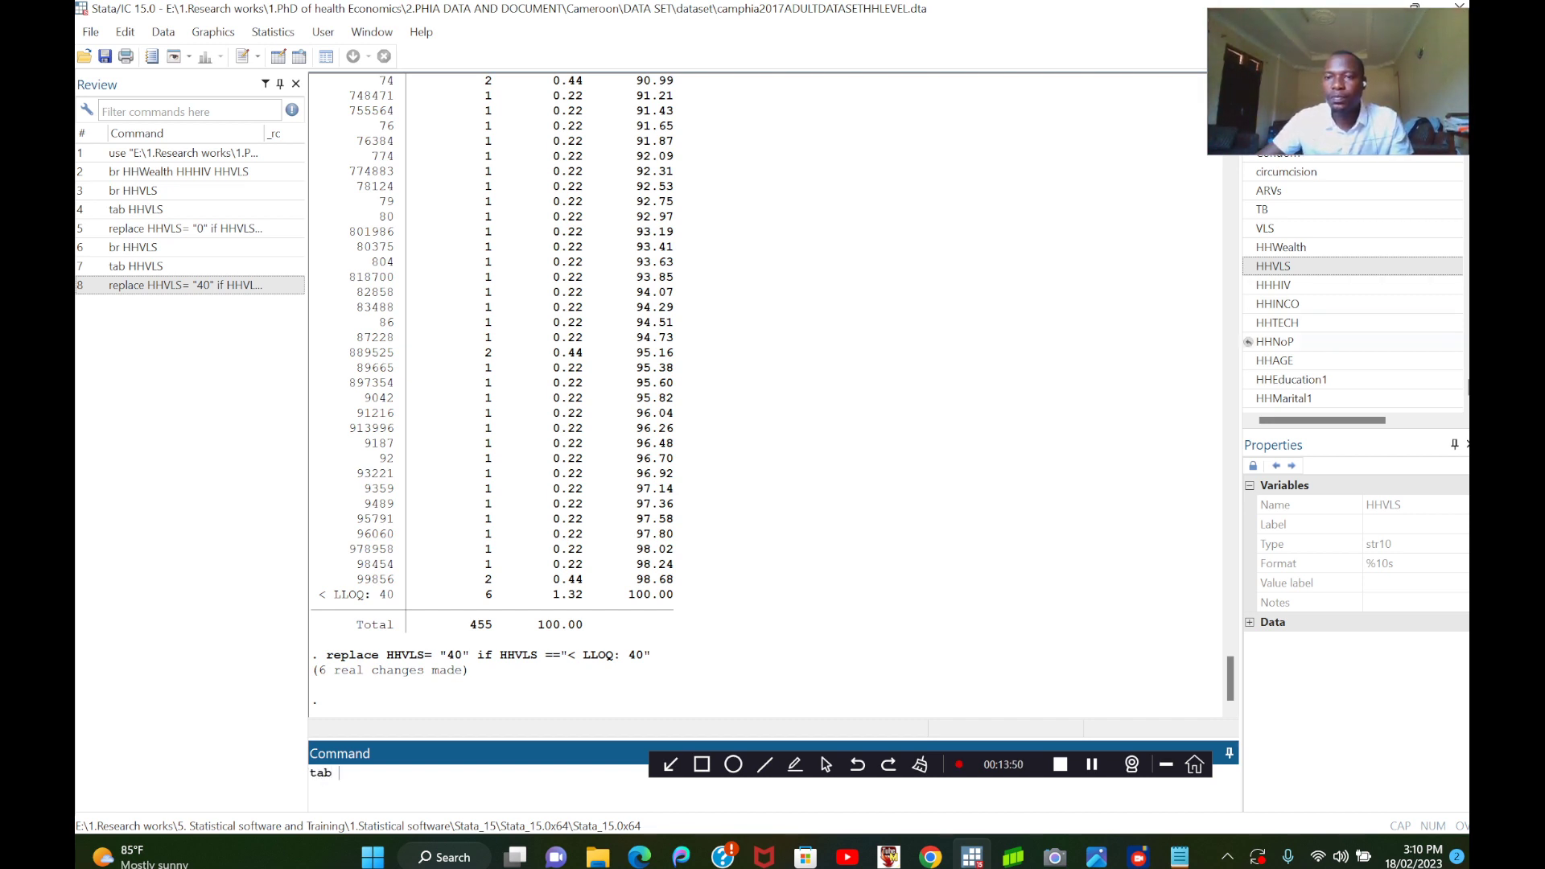
left_click(1287, 265)
left_click(1248, 265)
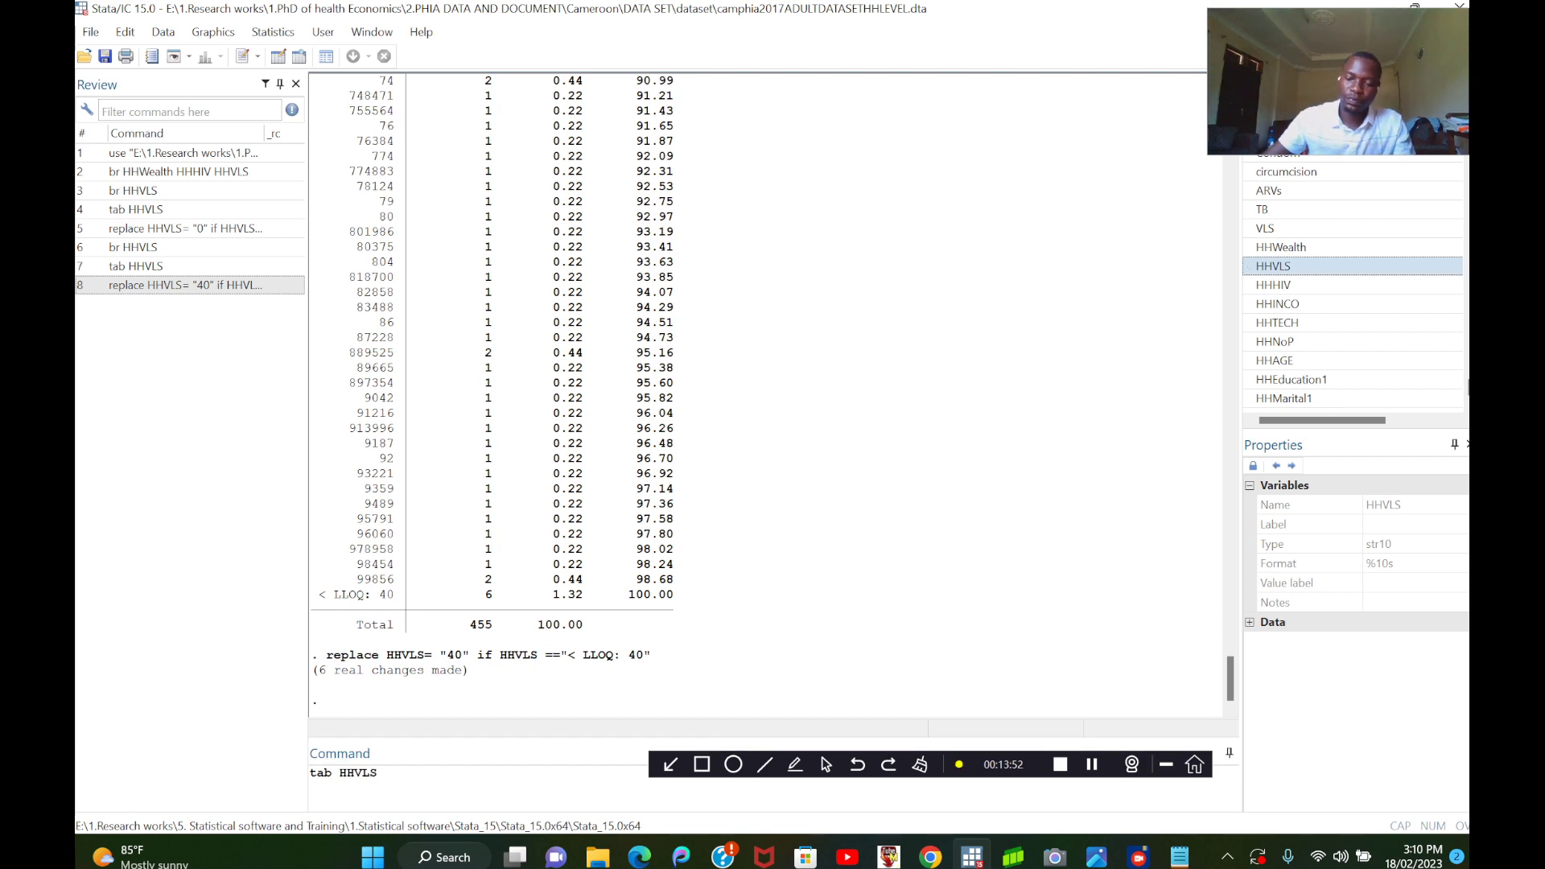
key("Return")
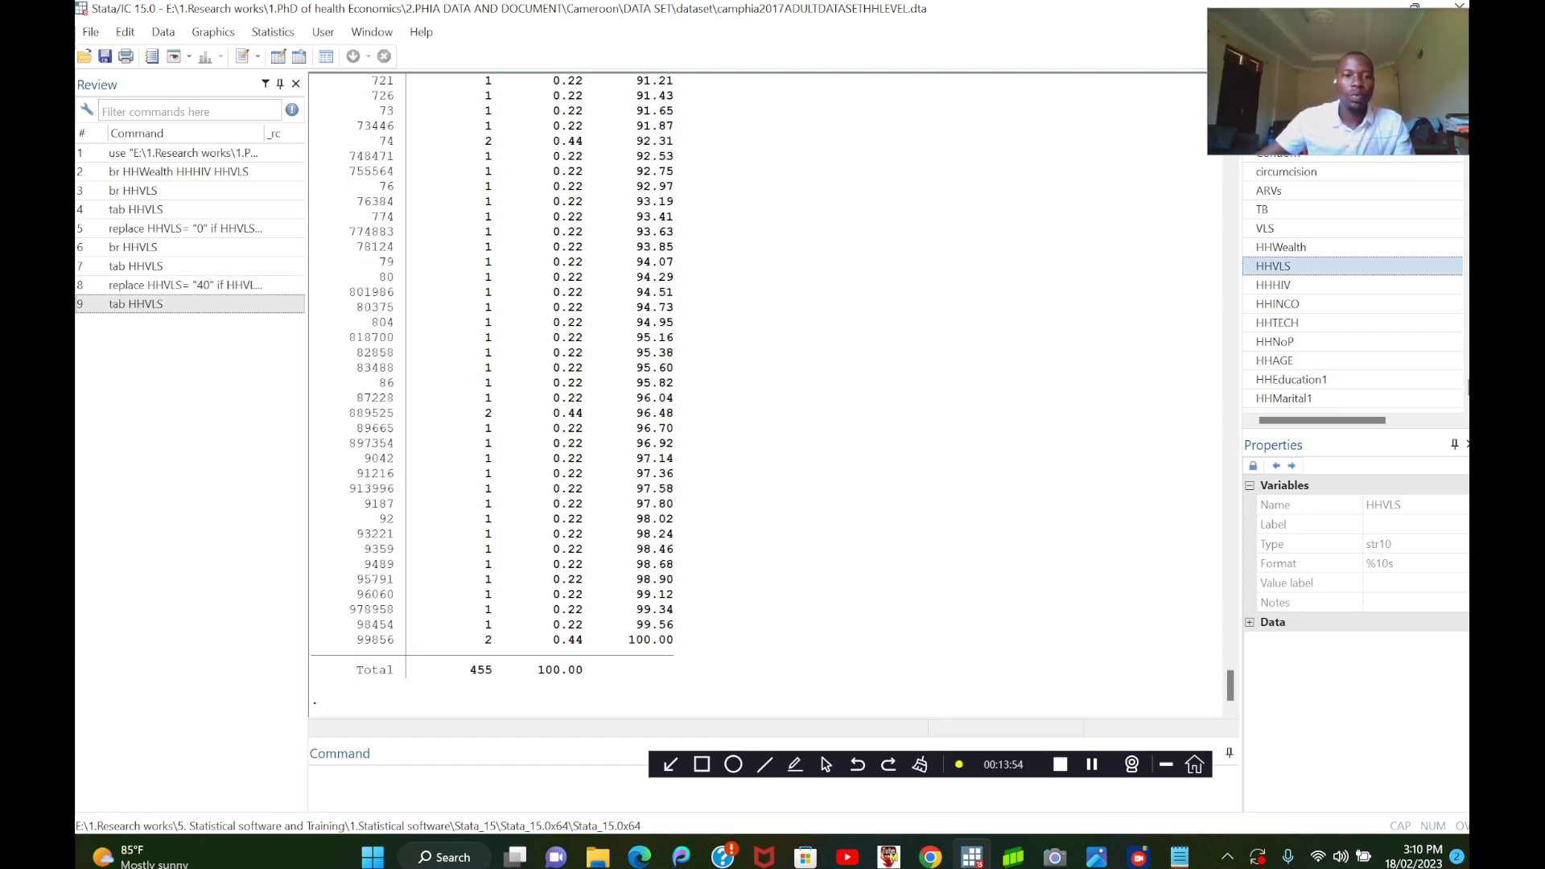
Examine the new HHVLS frequency table from start to end for the replaced values and any remaining text values.
scroll(765, 395, "up", 20)
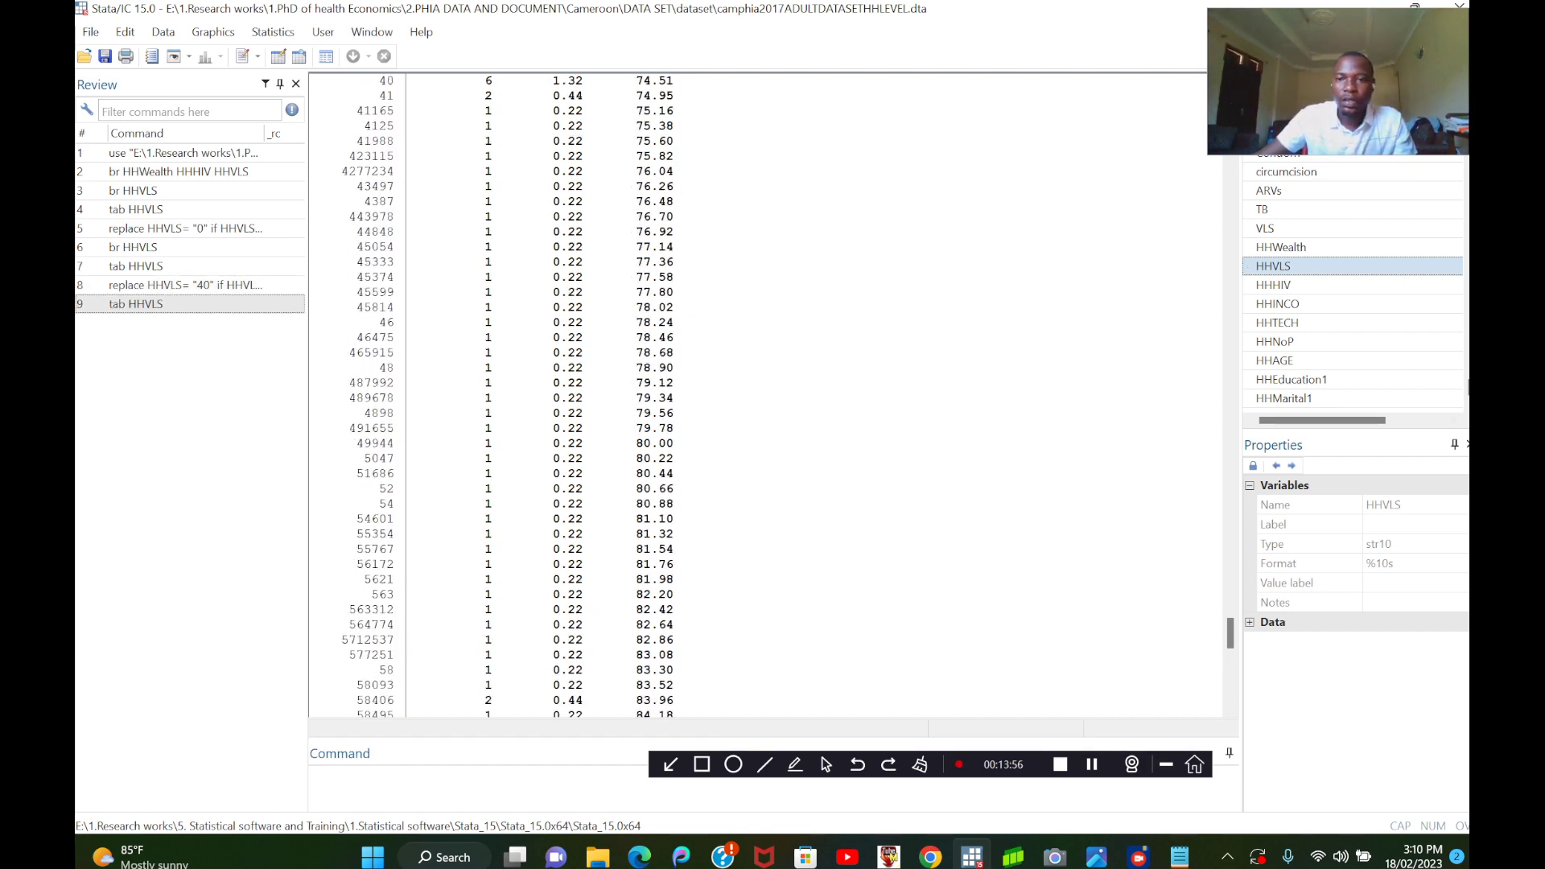
scroll(765, 394, "up", 20)
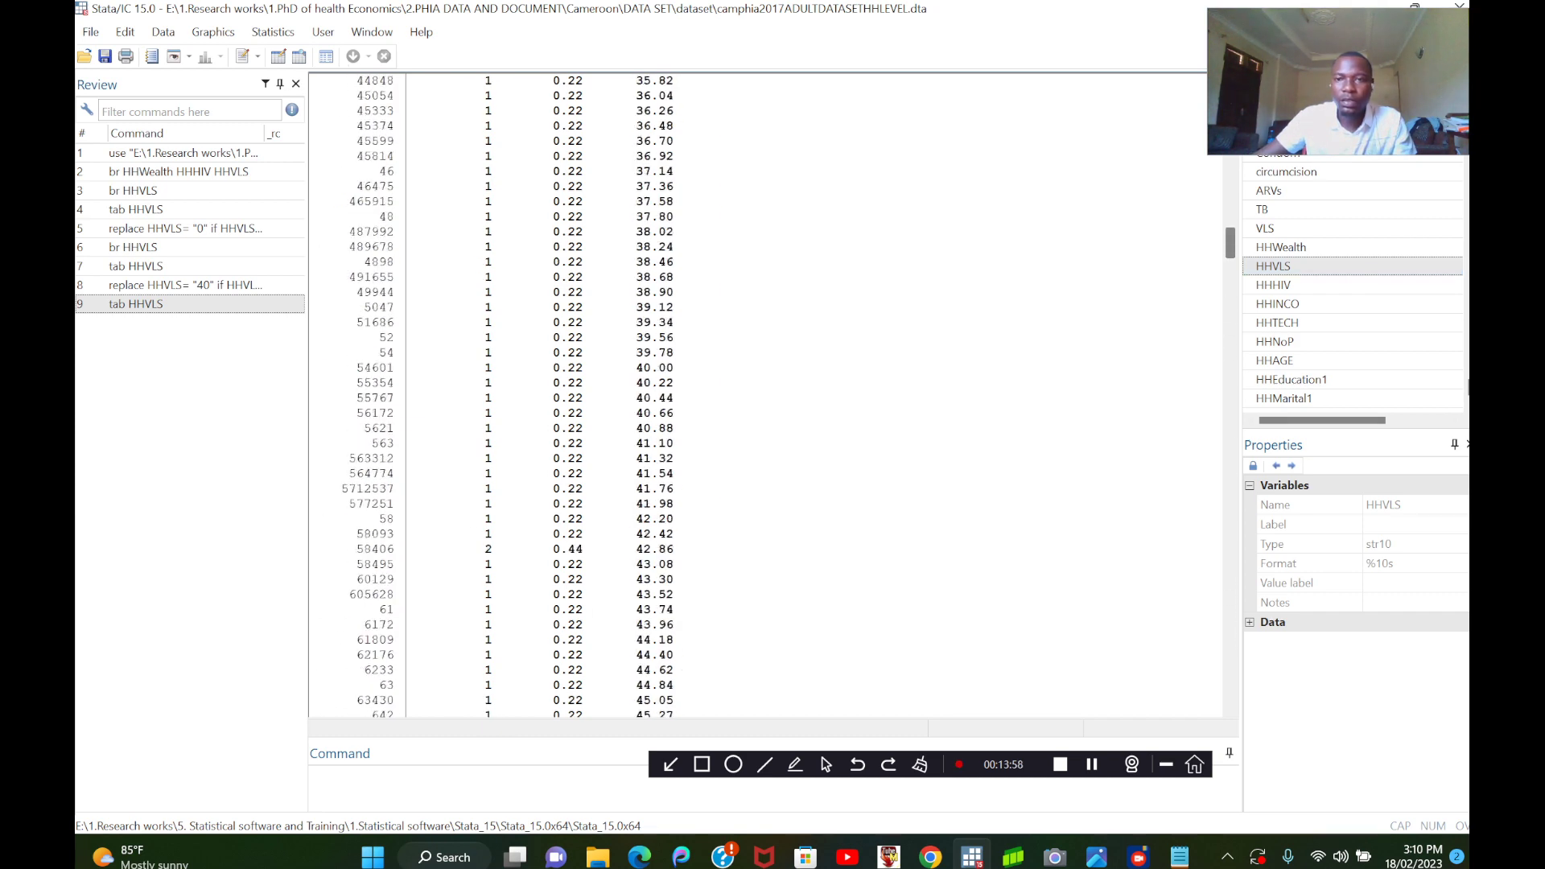
scroll(764, 394, "down", 20)
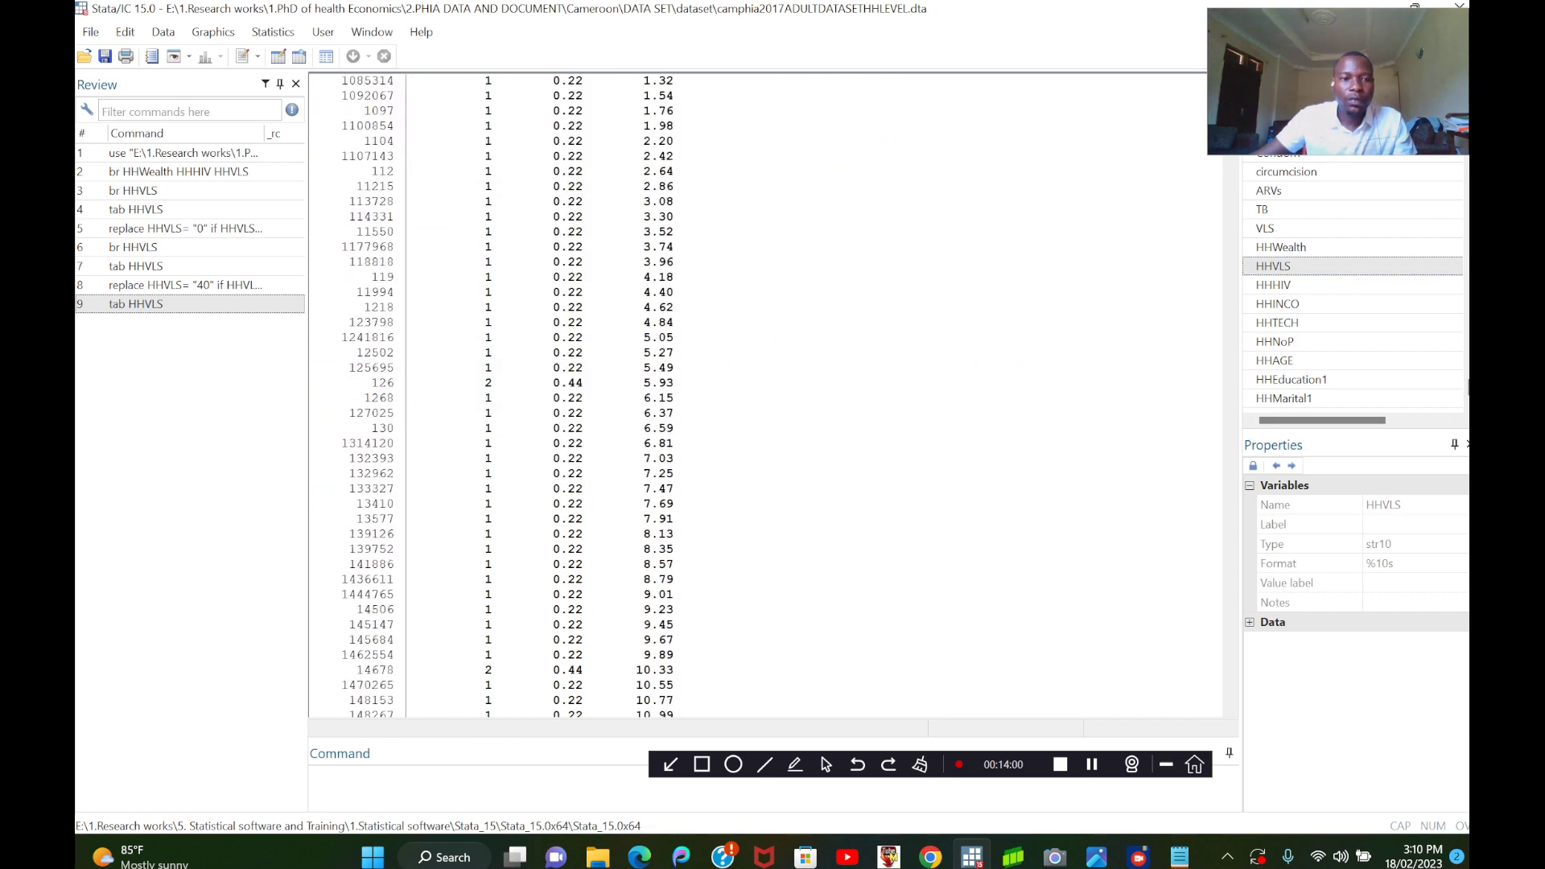
scroll(765, 395, "down", 20)
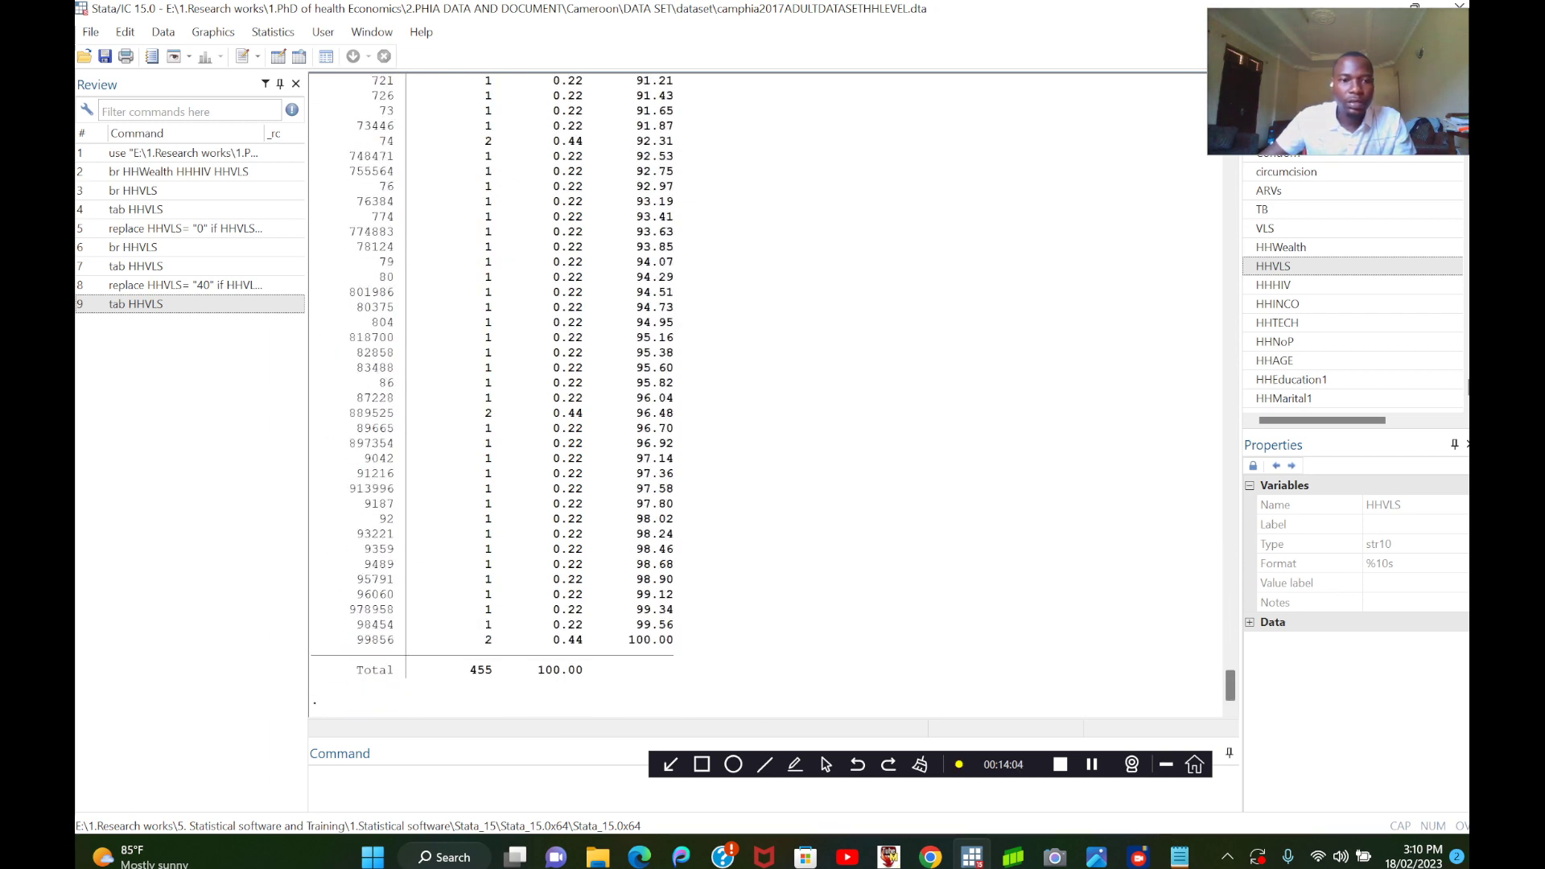
scroll(764, 394, "up", 20)
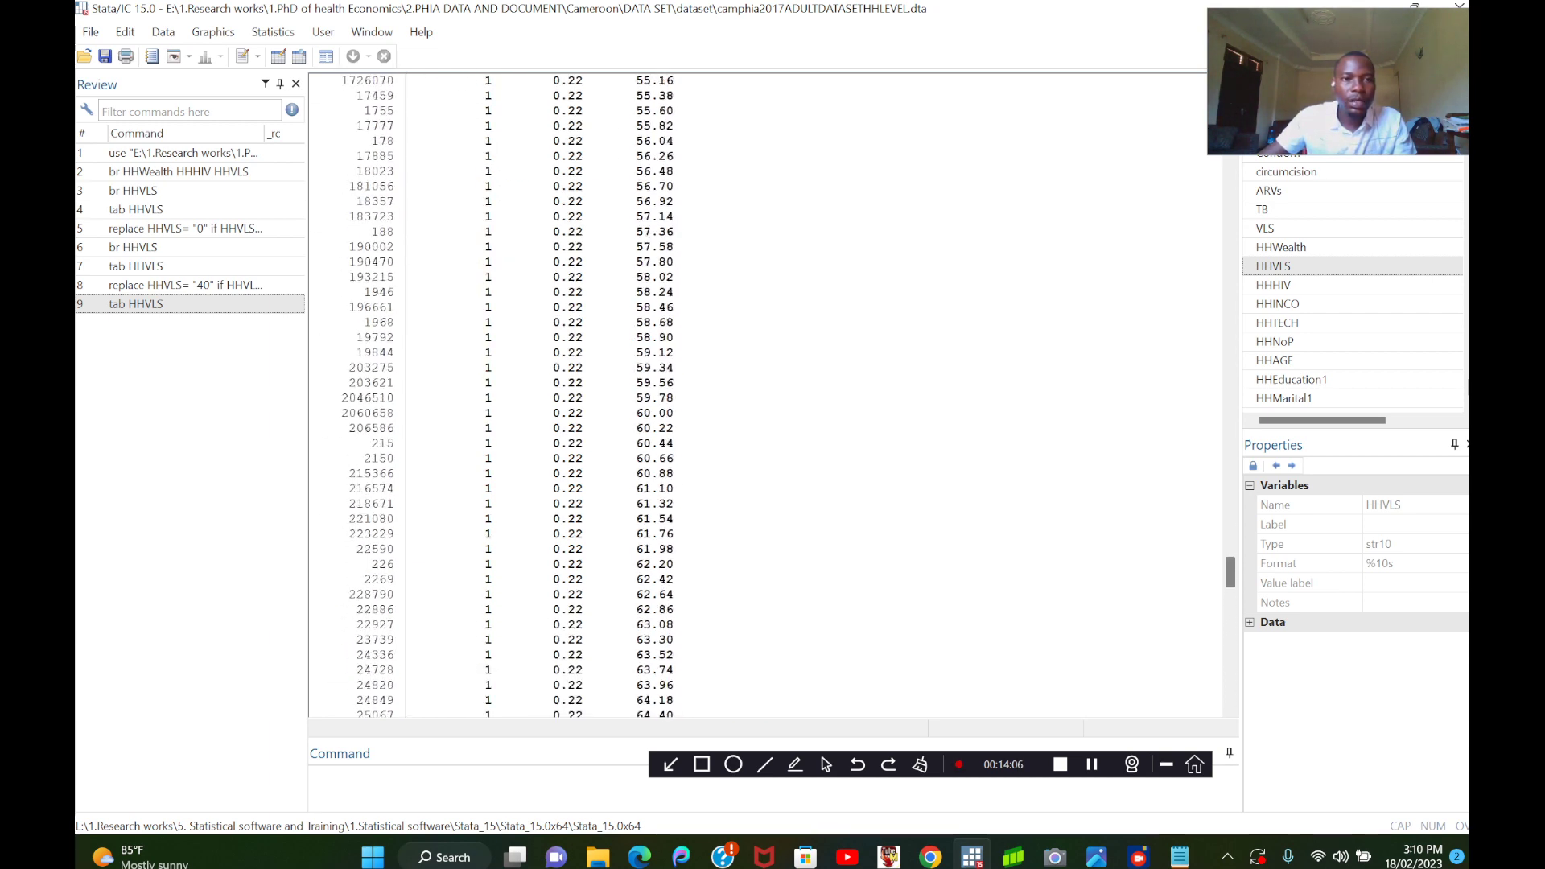
scroll(765, 394, "up", 20)
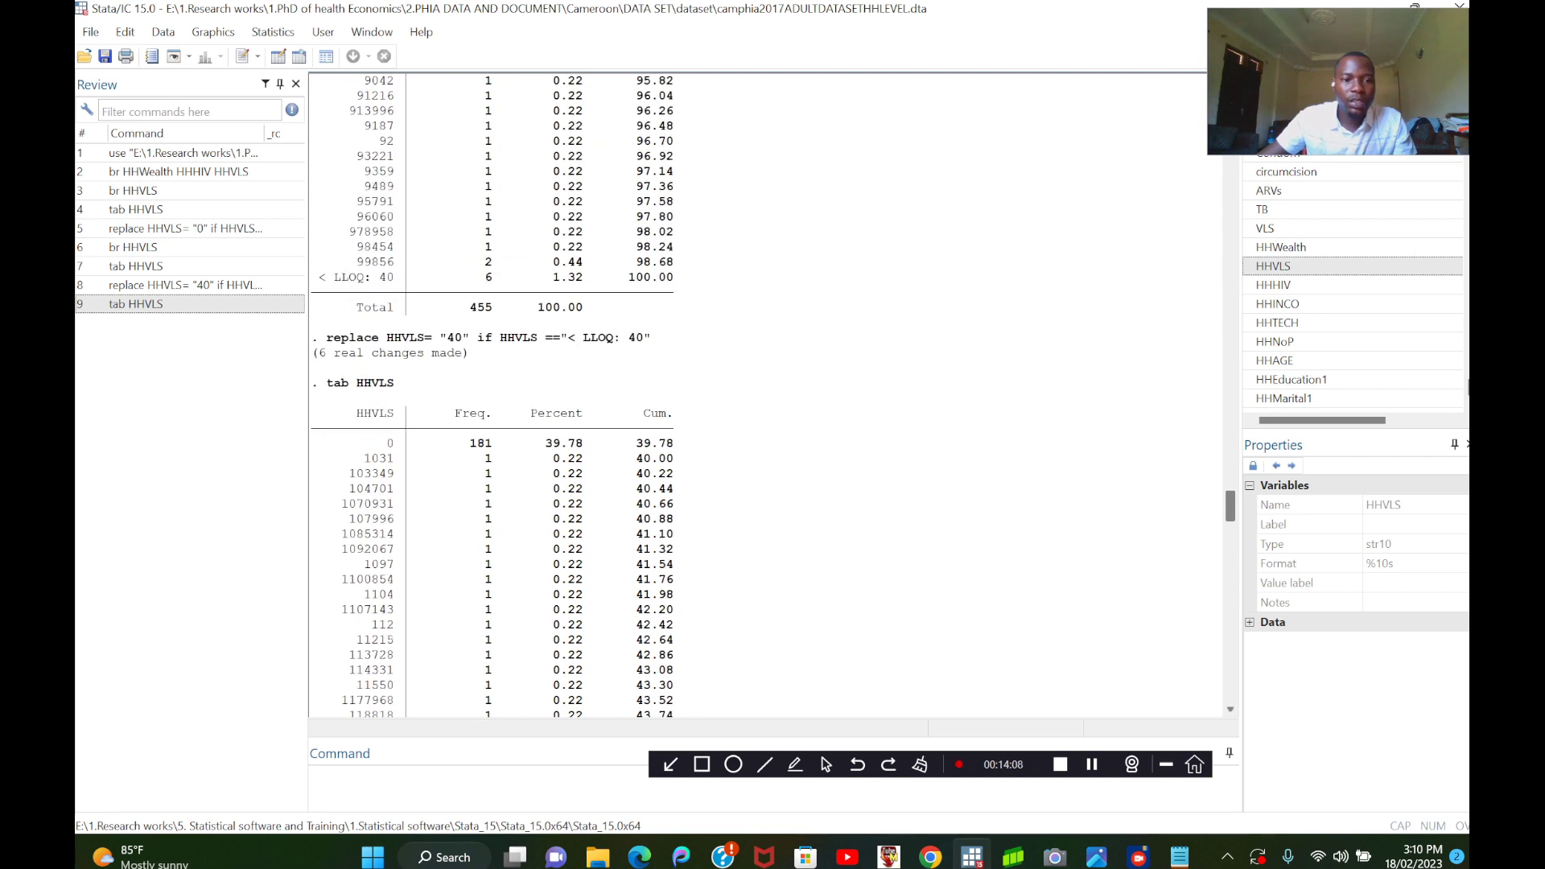
scroll(764, 394, "down", 16)
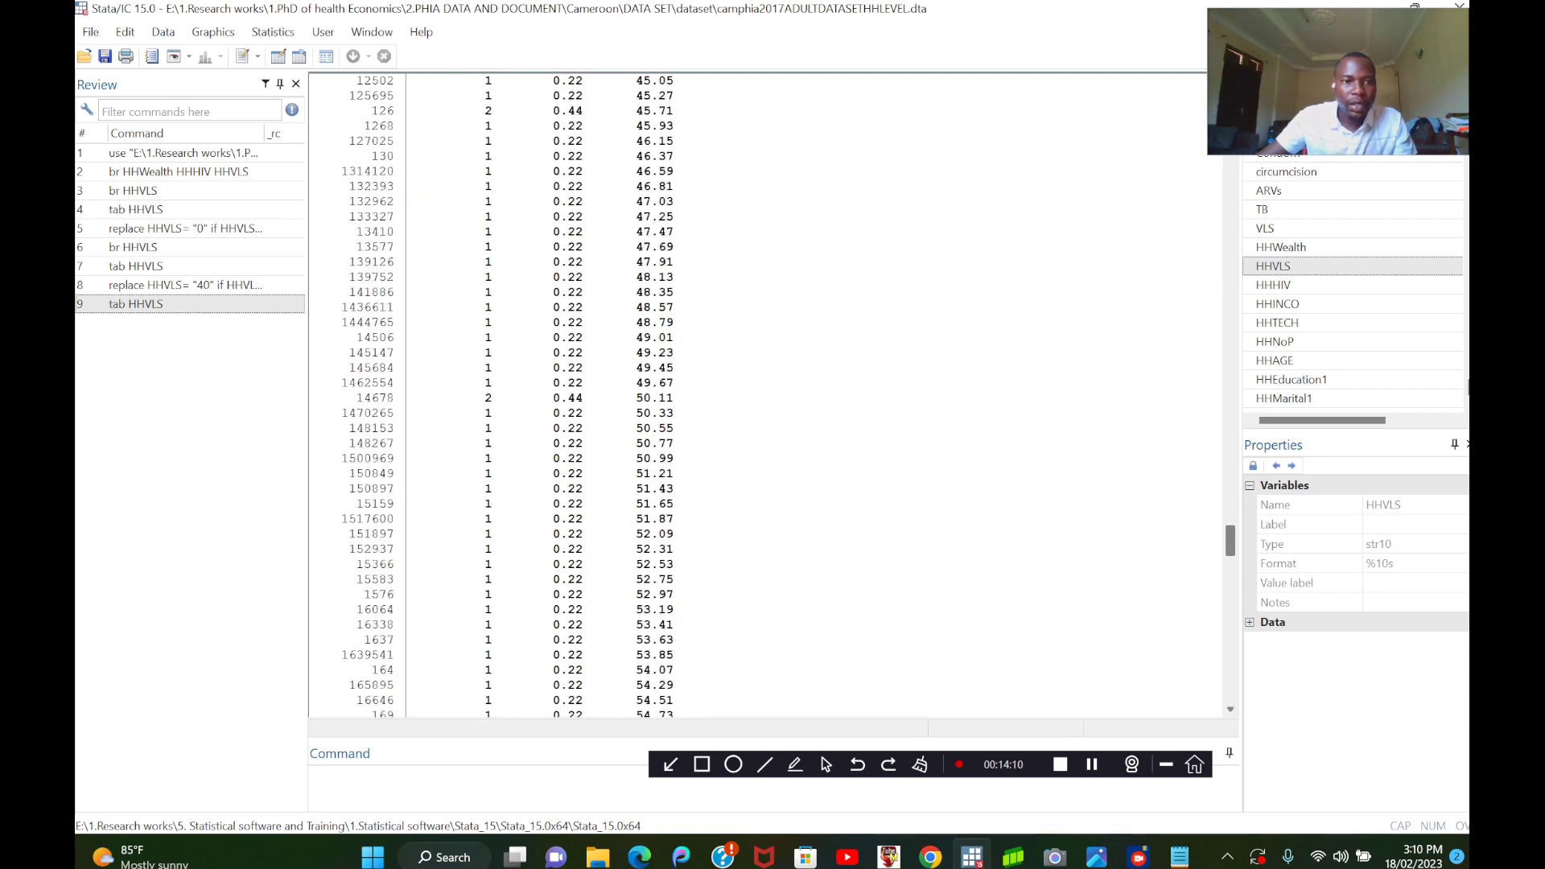
scroll(765, 394, "down", 20)
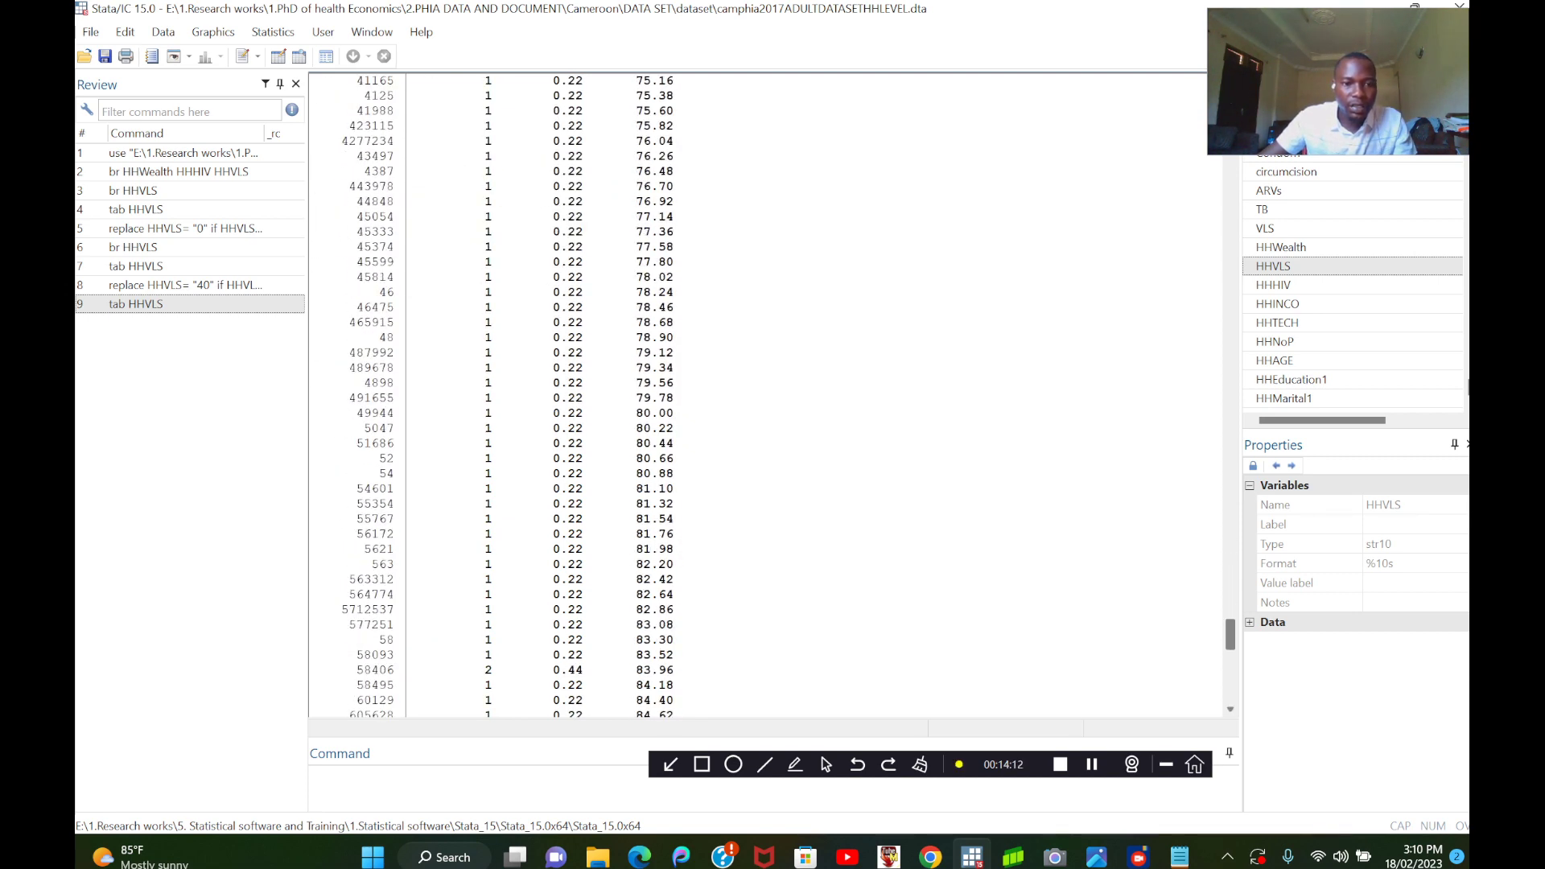
Review the HHVLS frequency table again, from the rows around value 40 down to the total row.
scroll(764, 394, "down", 20)
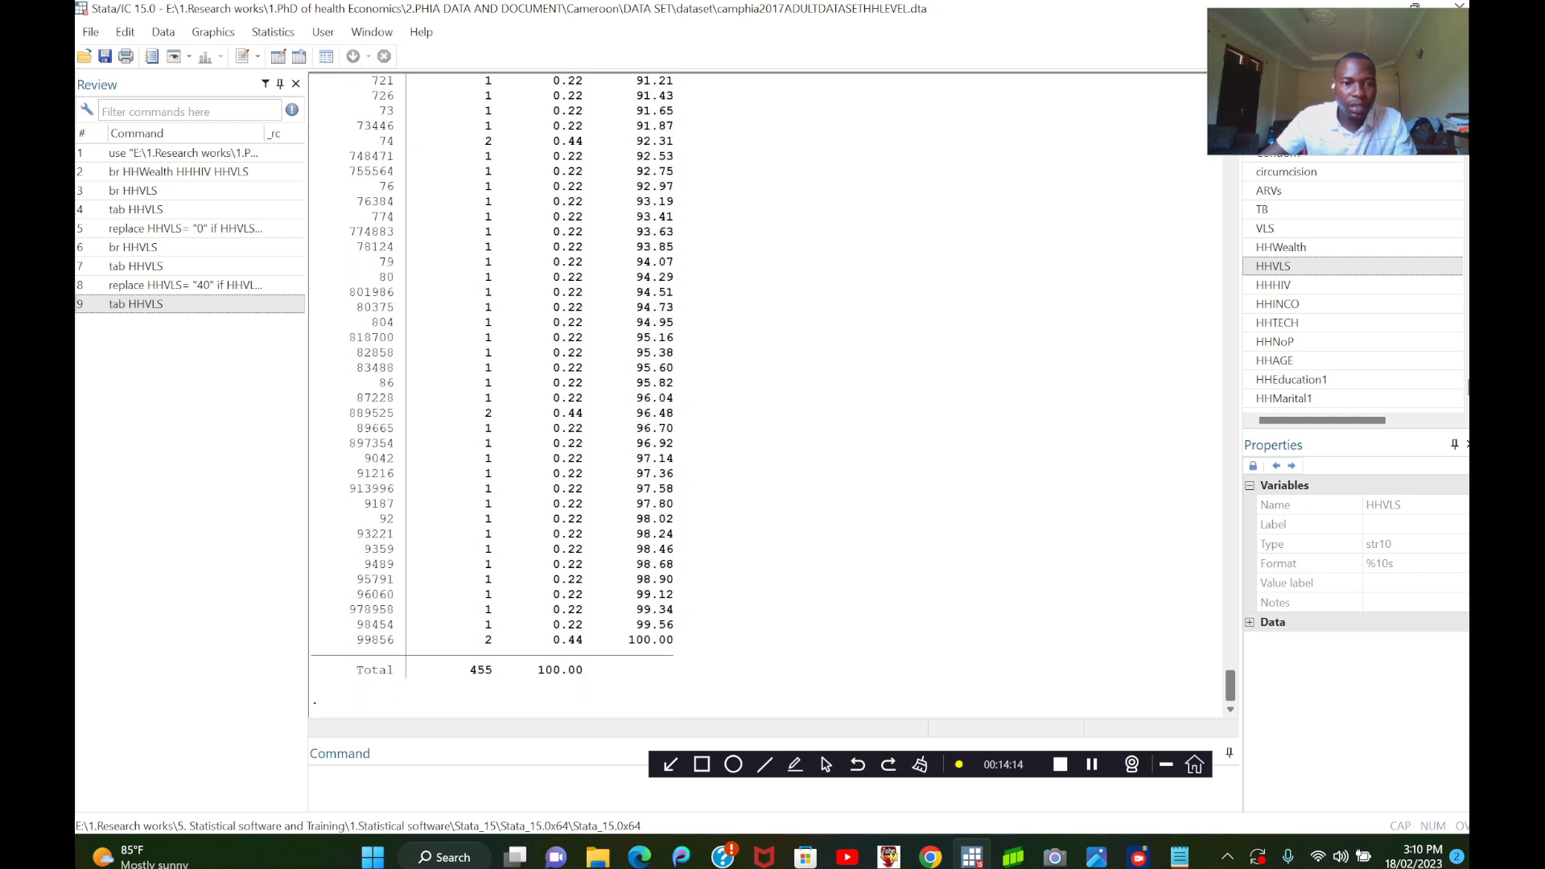
scroll(764, 394, "up", 3)
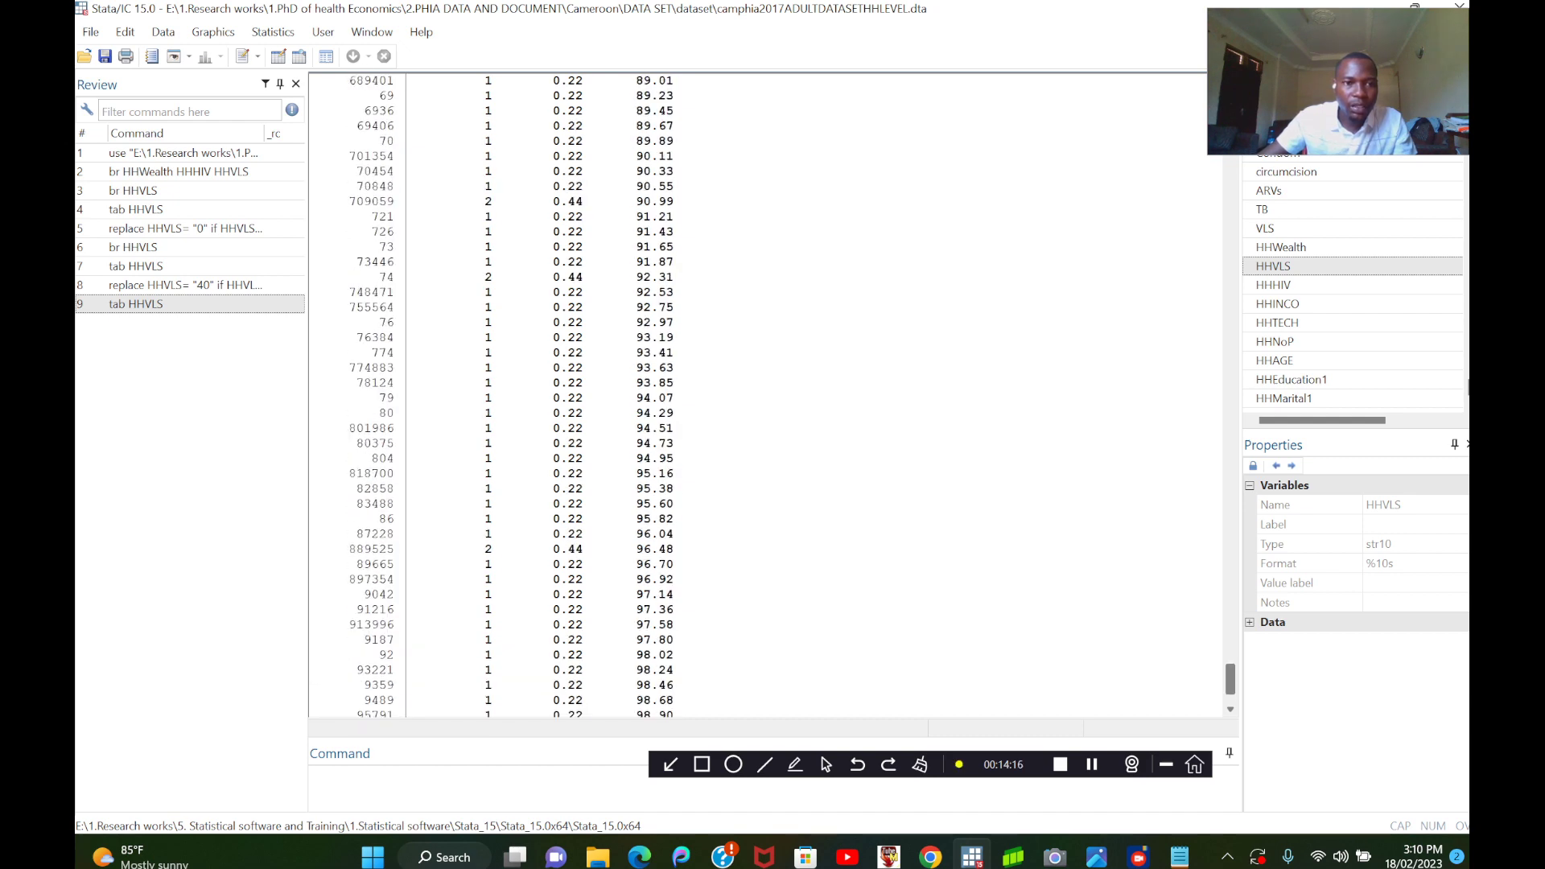
scroll(764, 394, "up", 20)
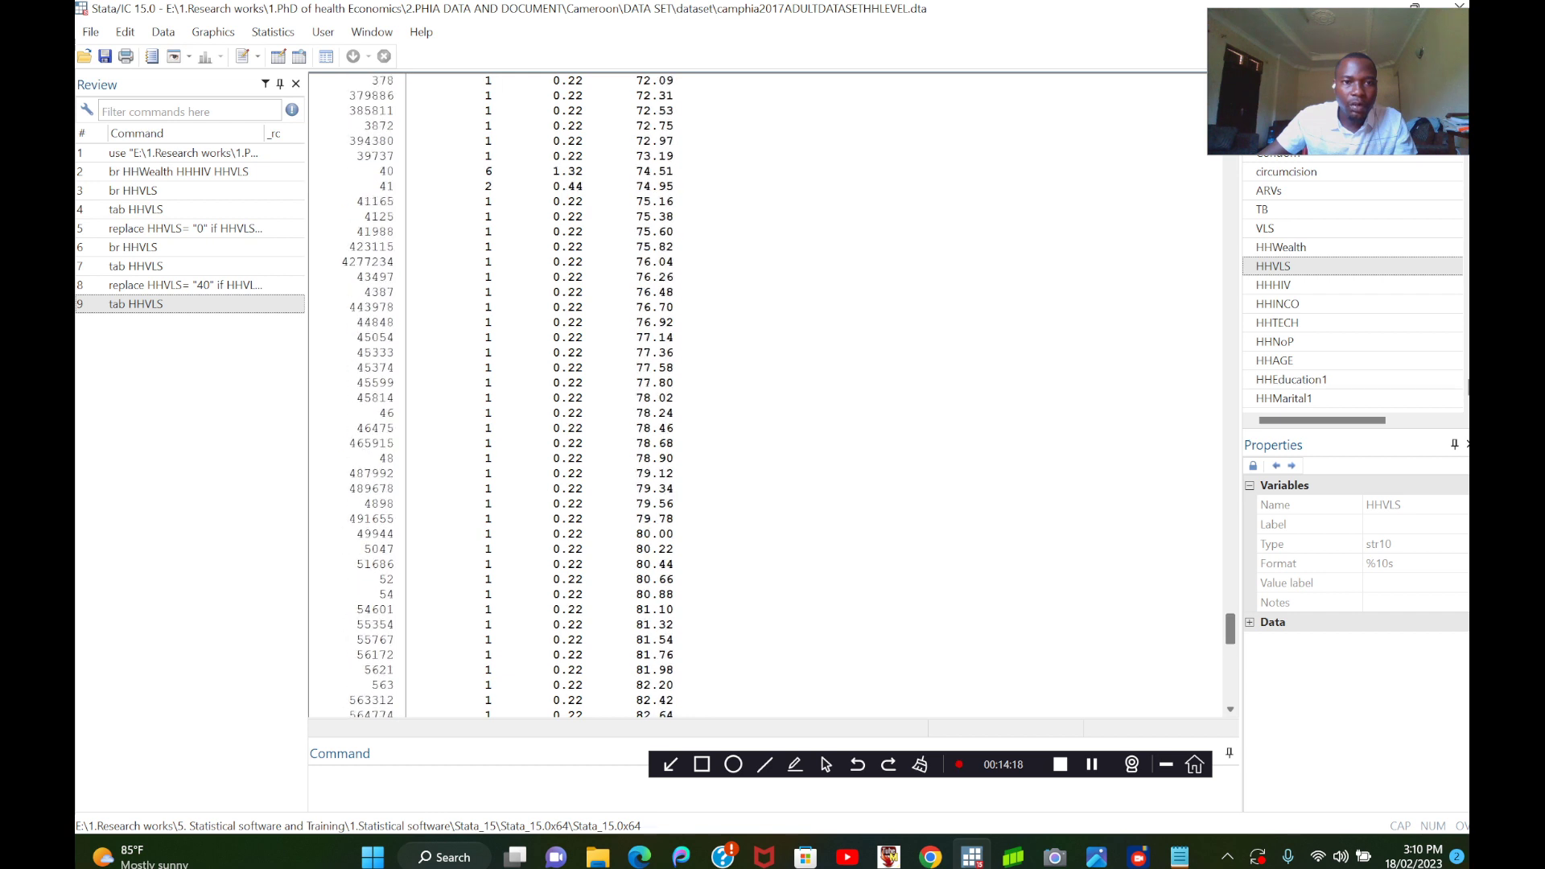
scroll(765, 394, "up", 4)
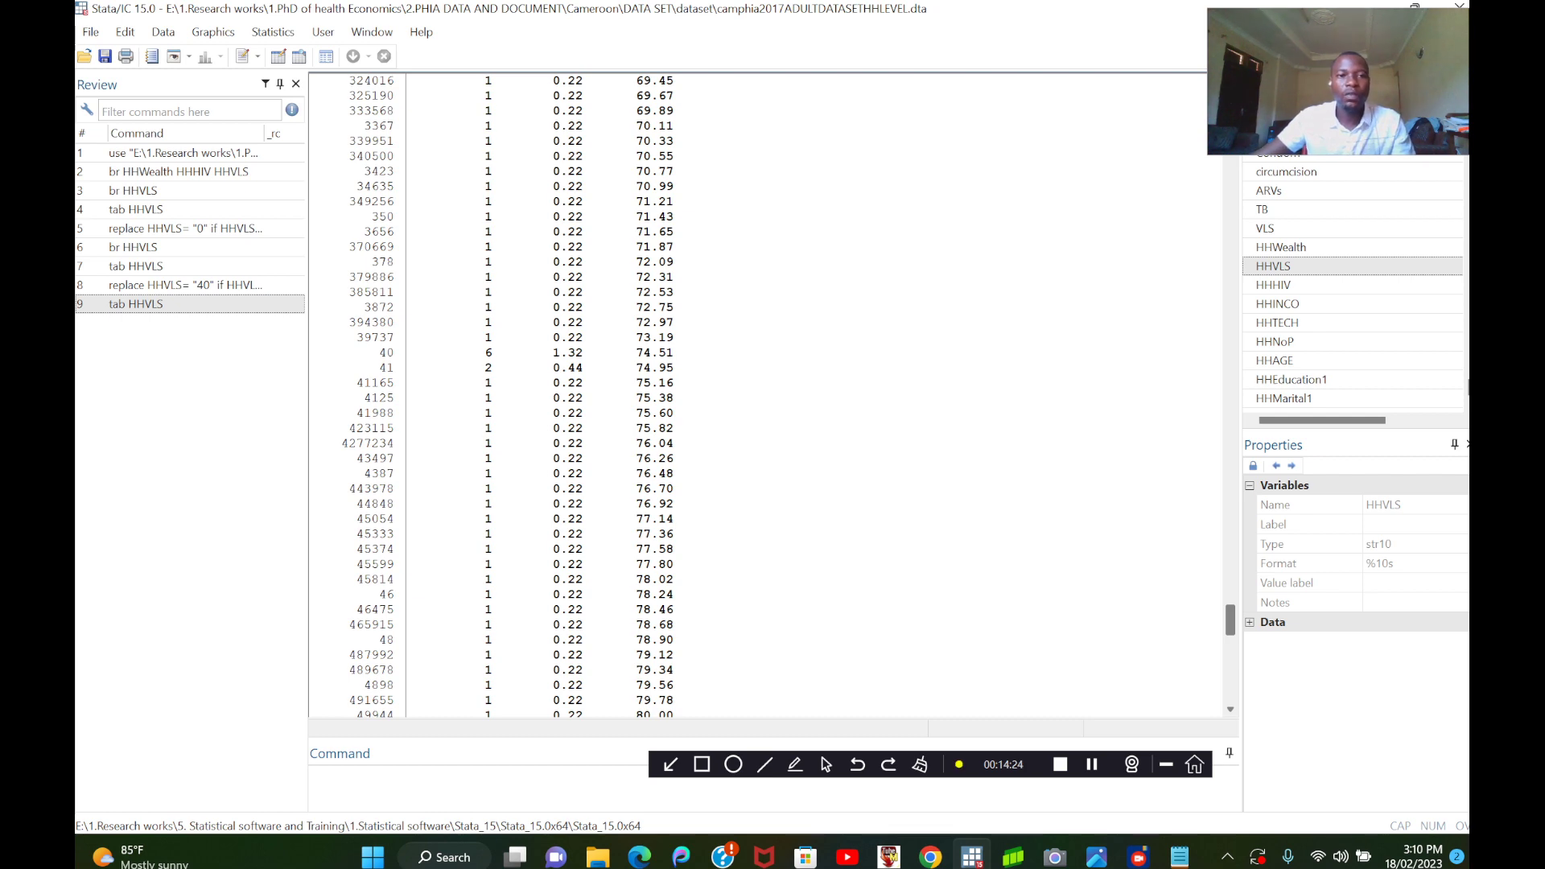
scroll(764, 394, "down", 20)
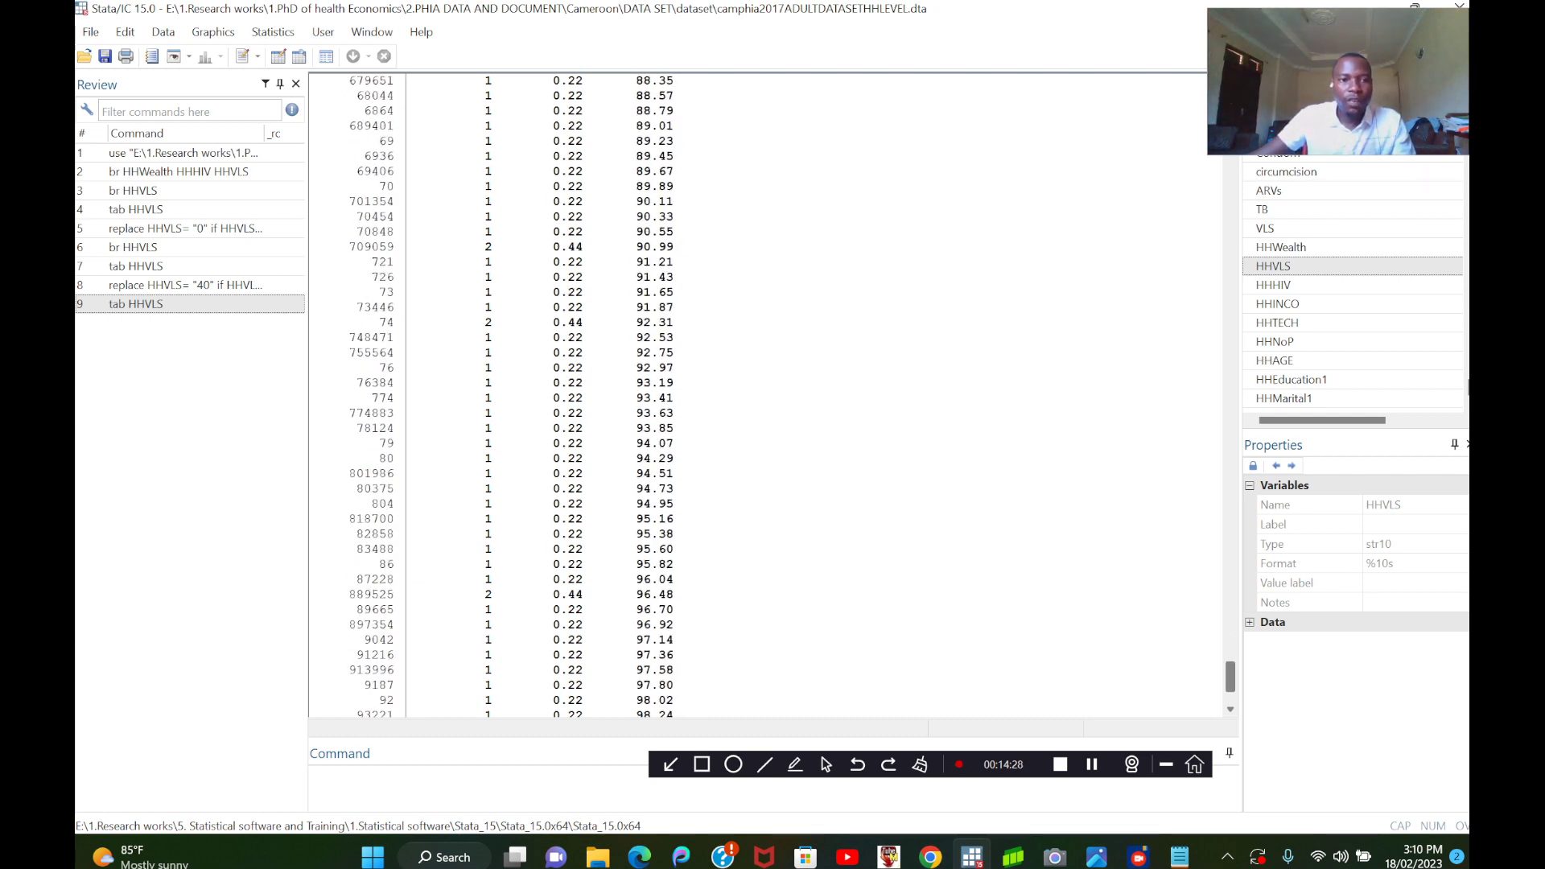
scroll(764, 394, "down", 4)
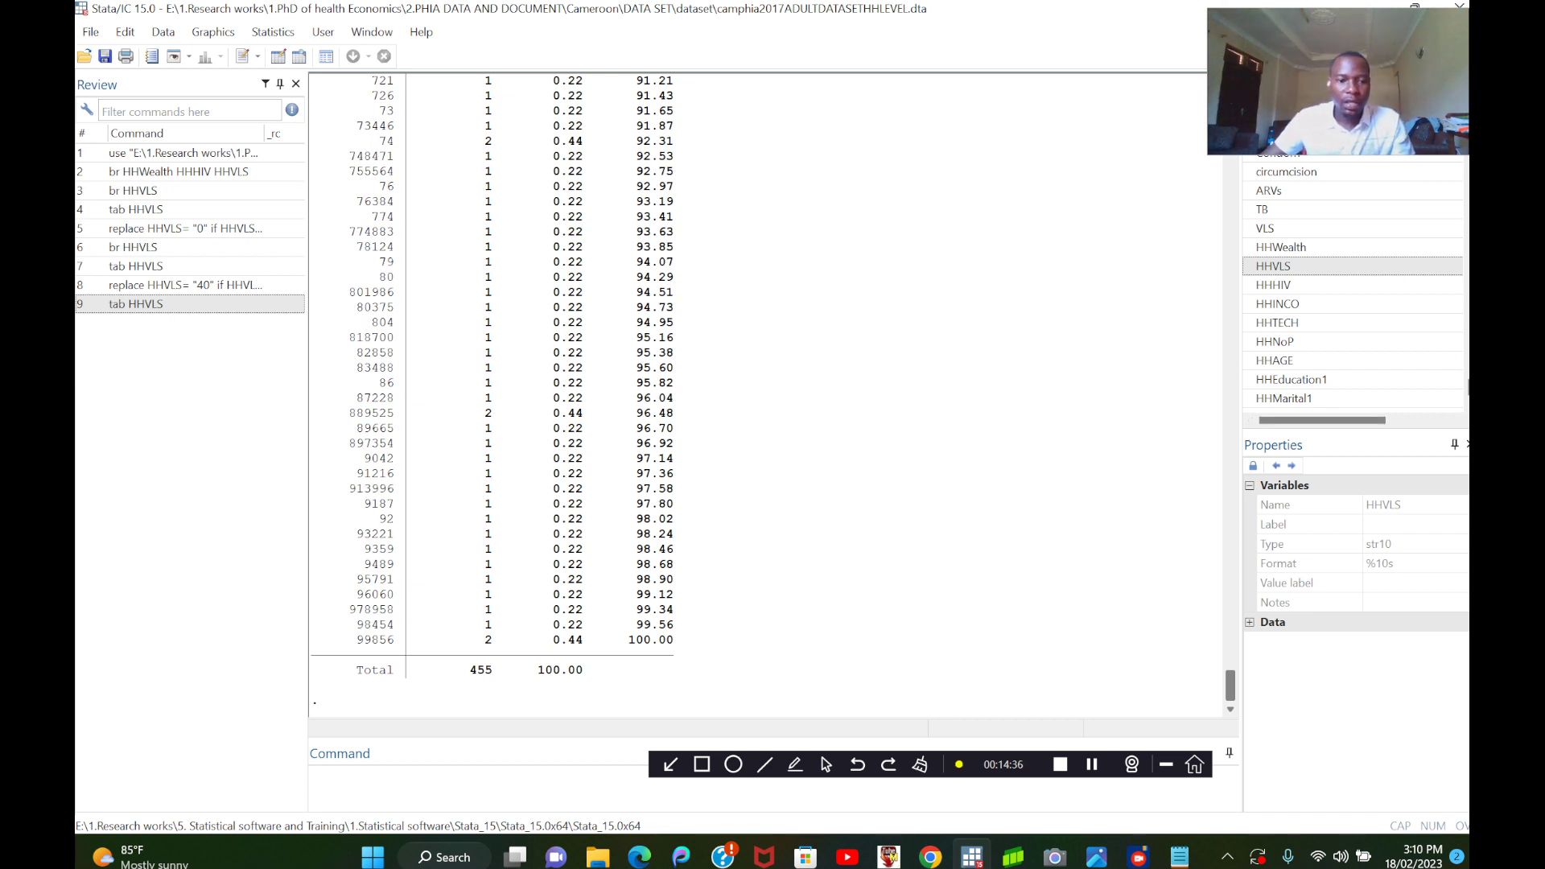
Run br HHVLS, look through the variable's first rows for the replaced values, and close the data browser.
left_click(386, 781)
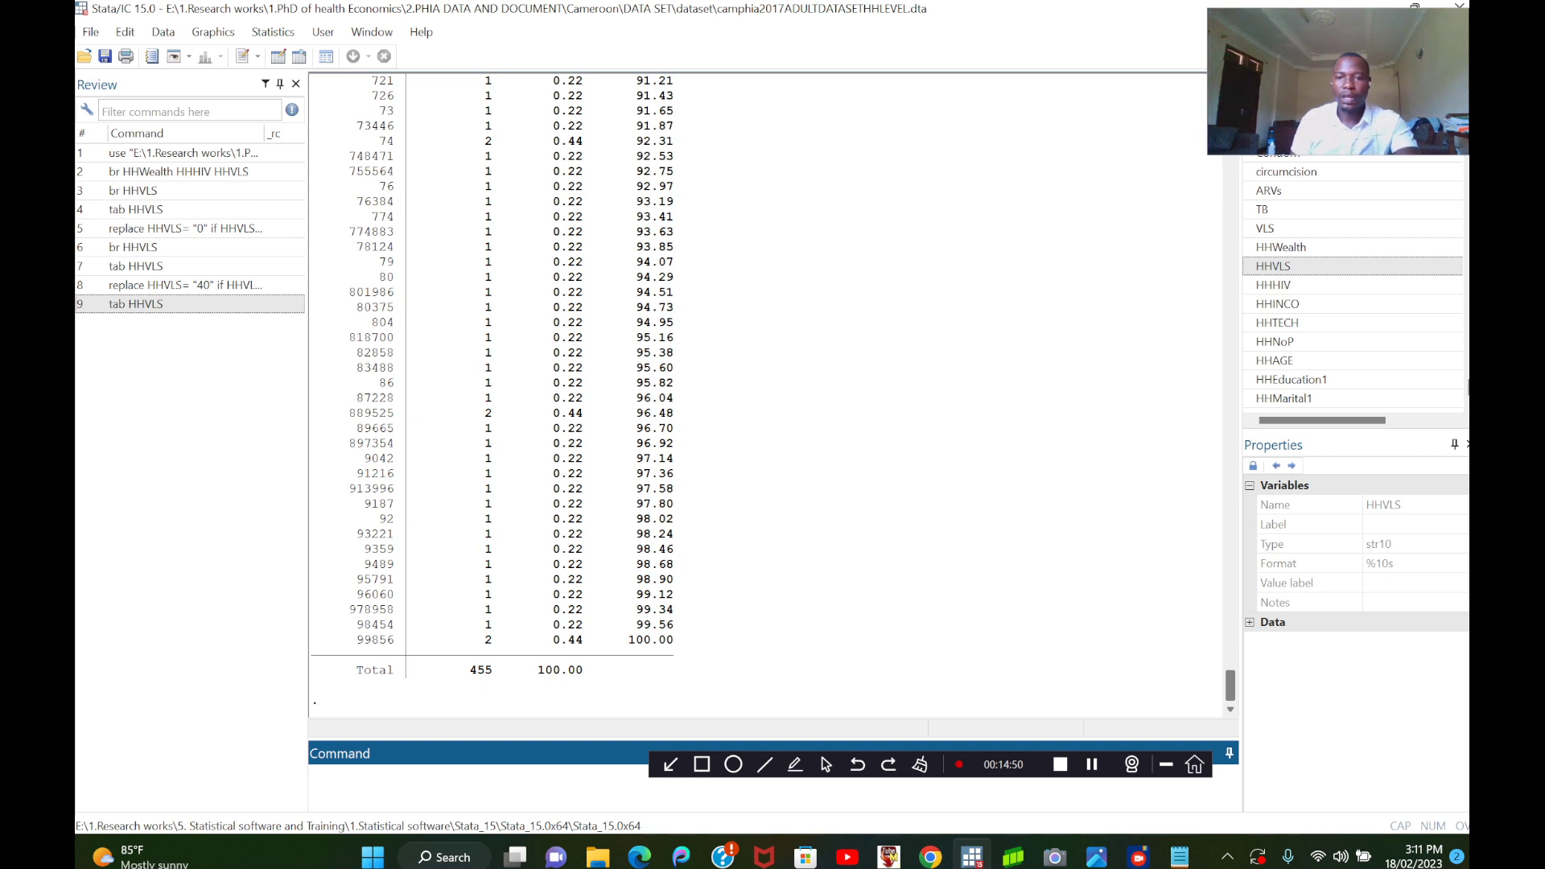
type("b")
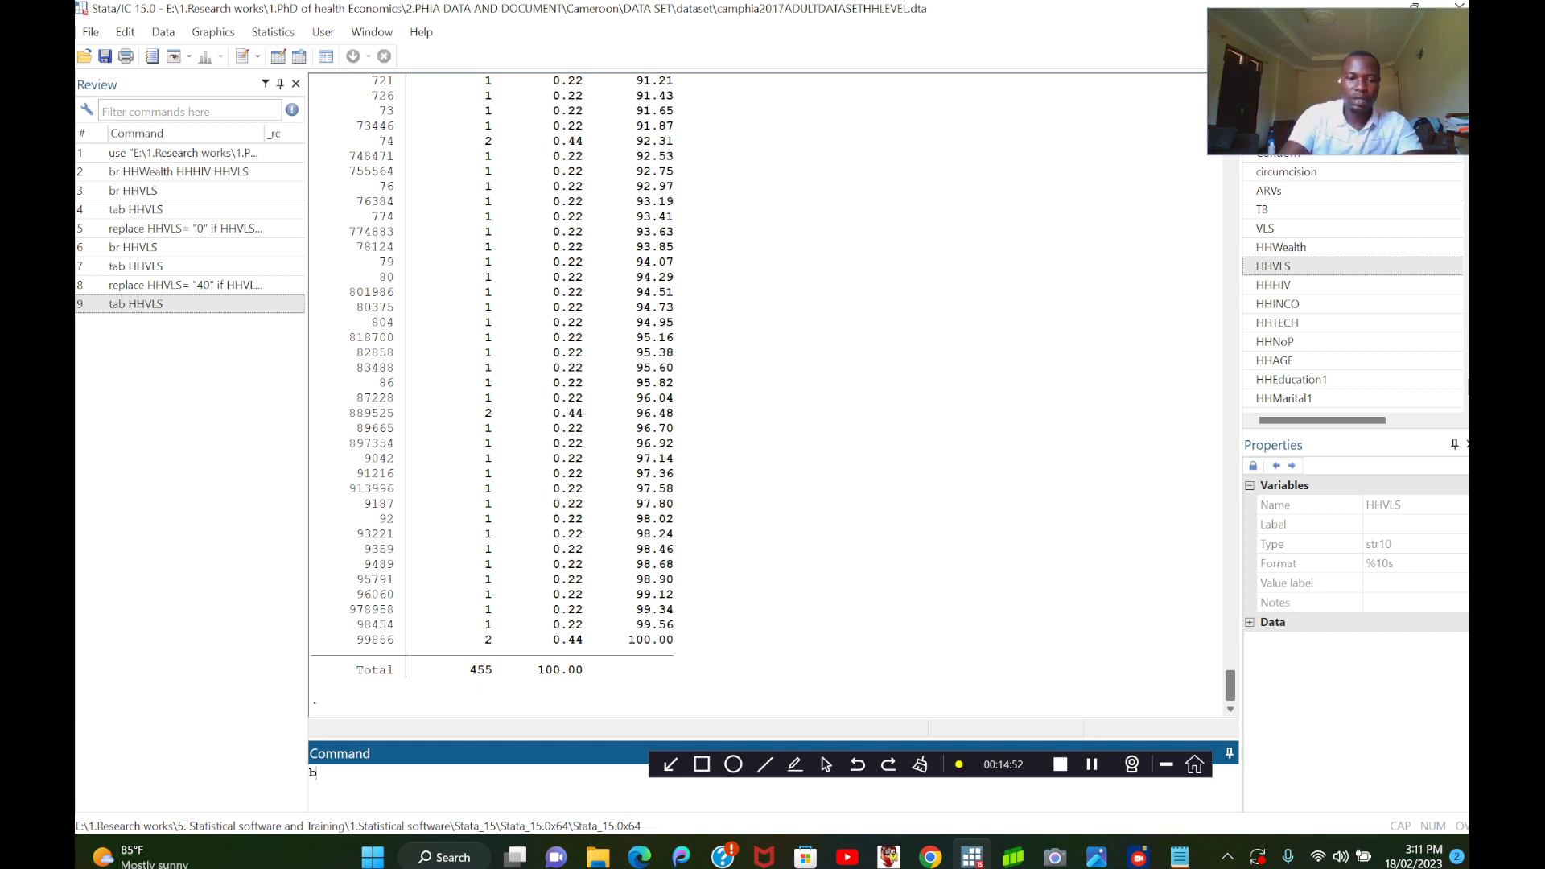
type("r")
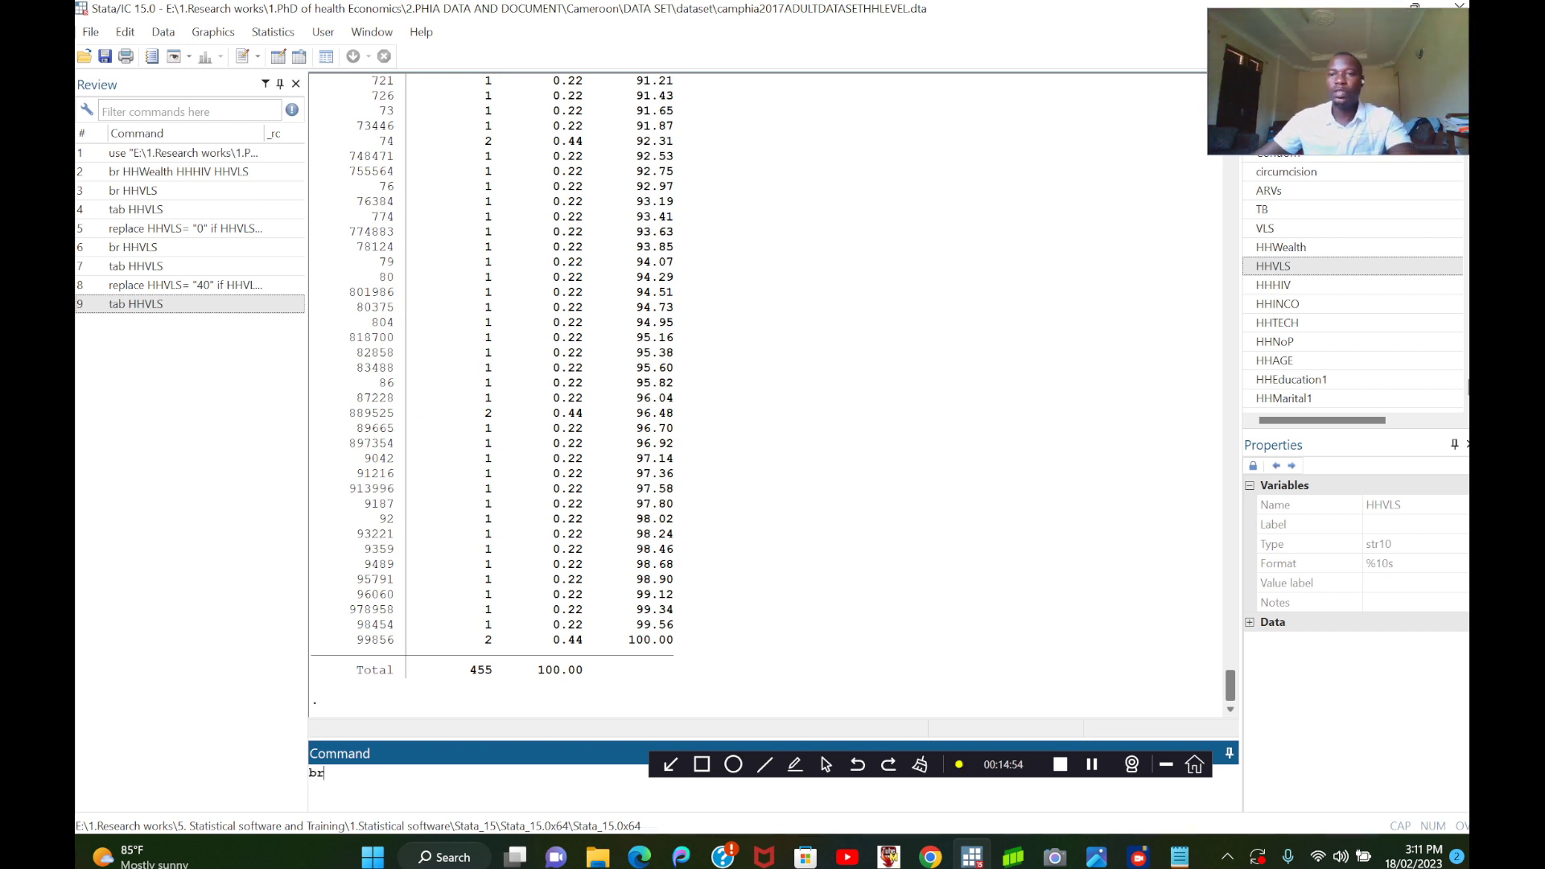
left_click(1281, 247)
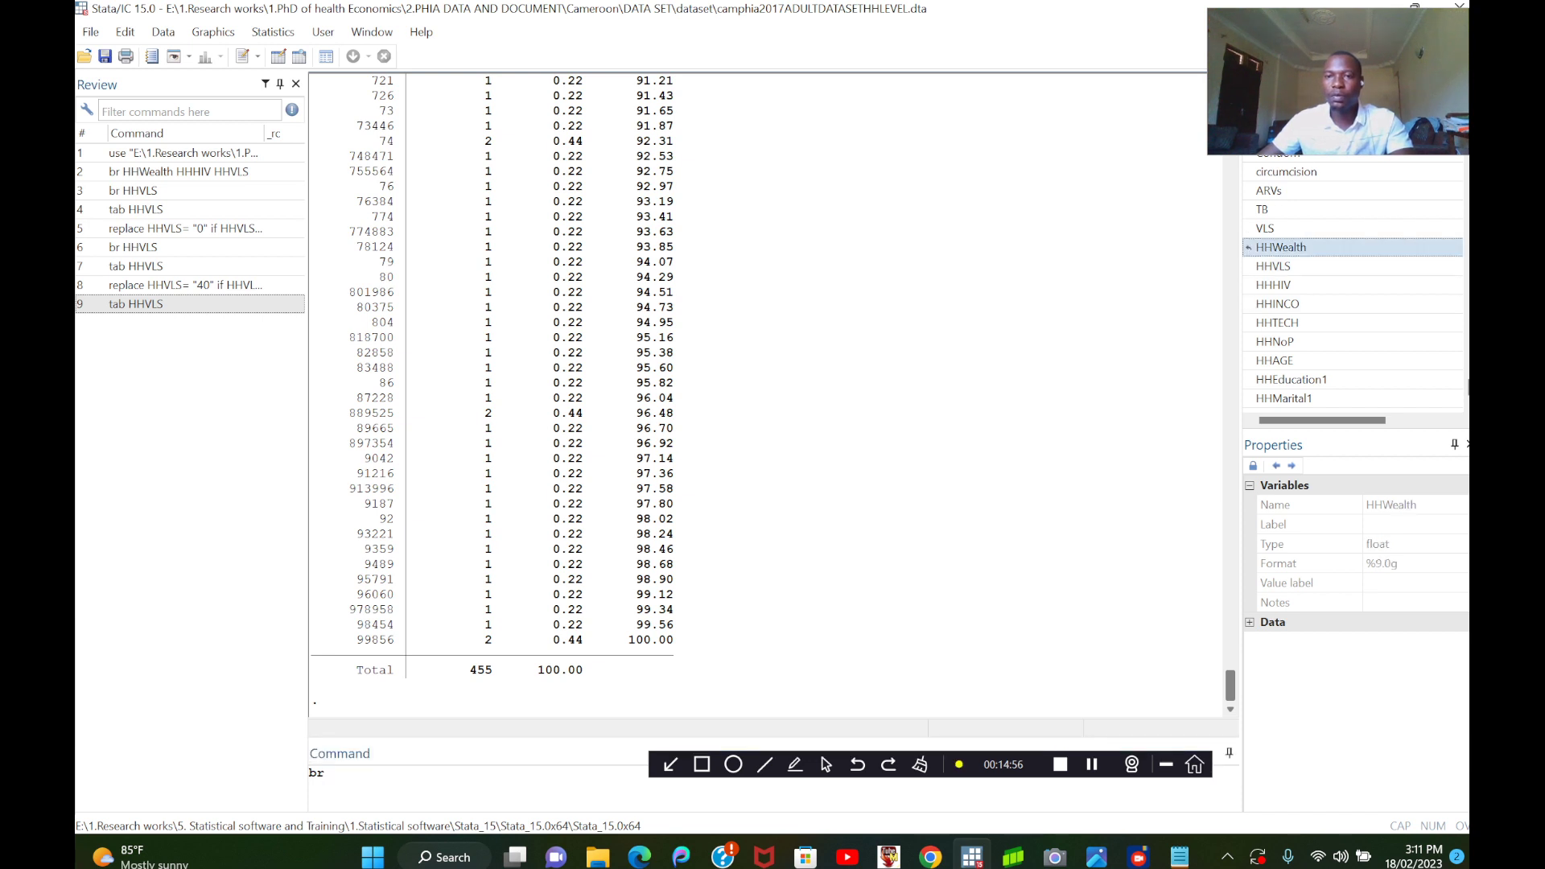
left_click(1267, 267)
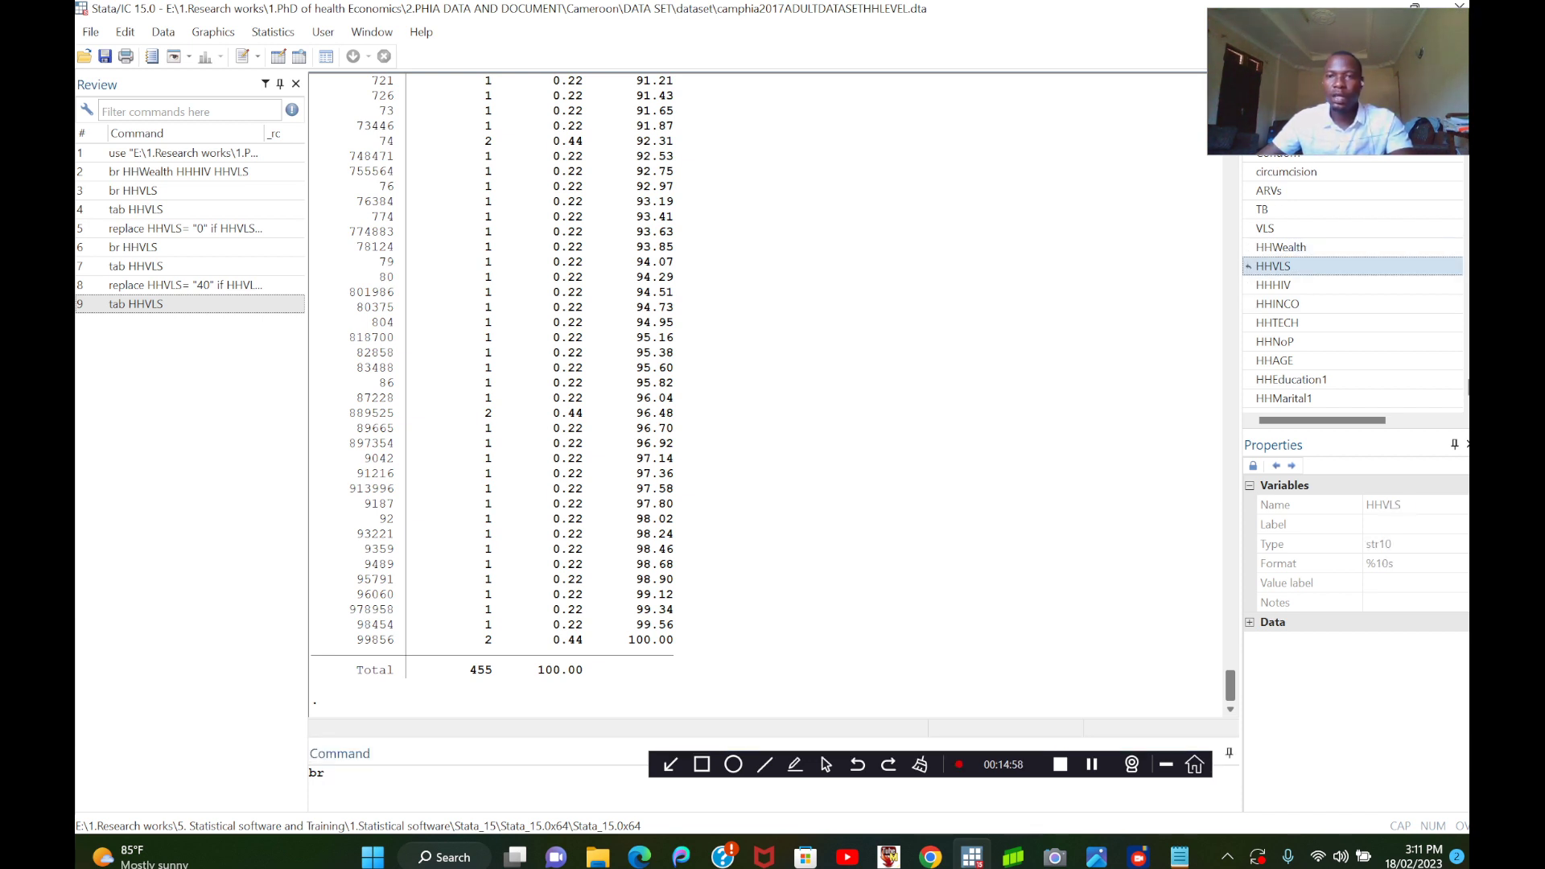
double_click(1273, 266)
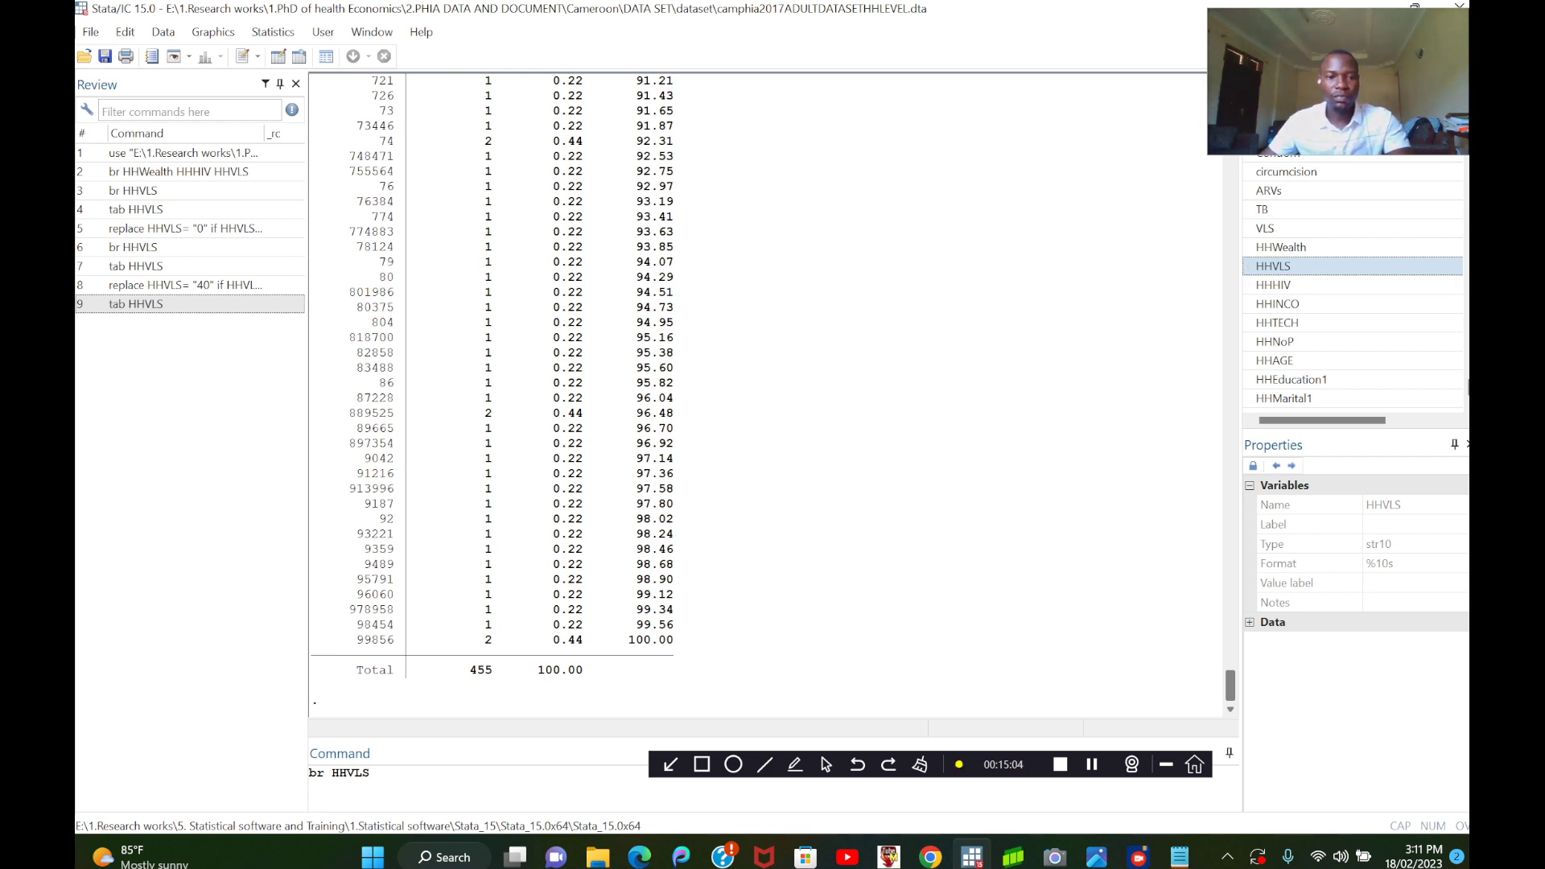
left_click(372, 773)
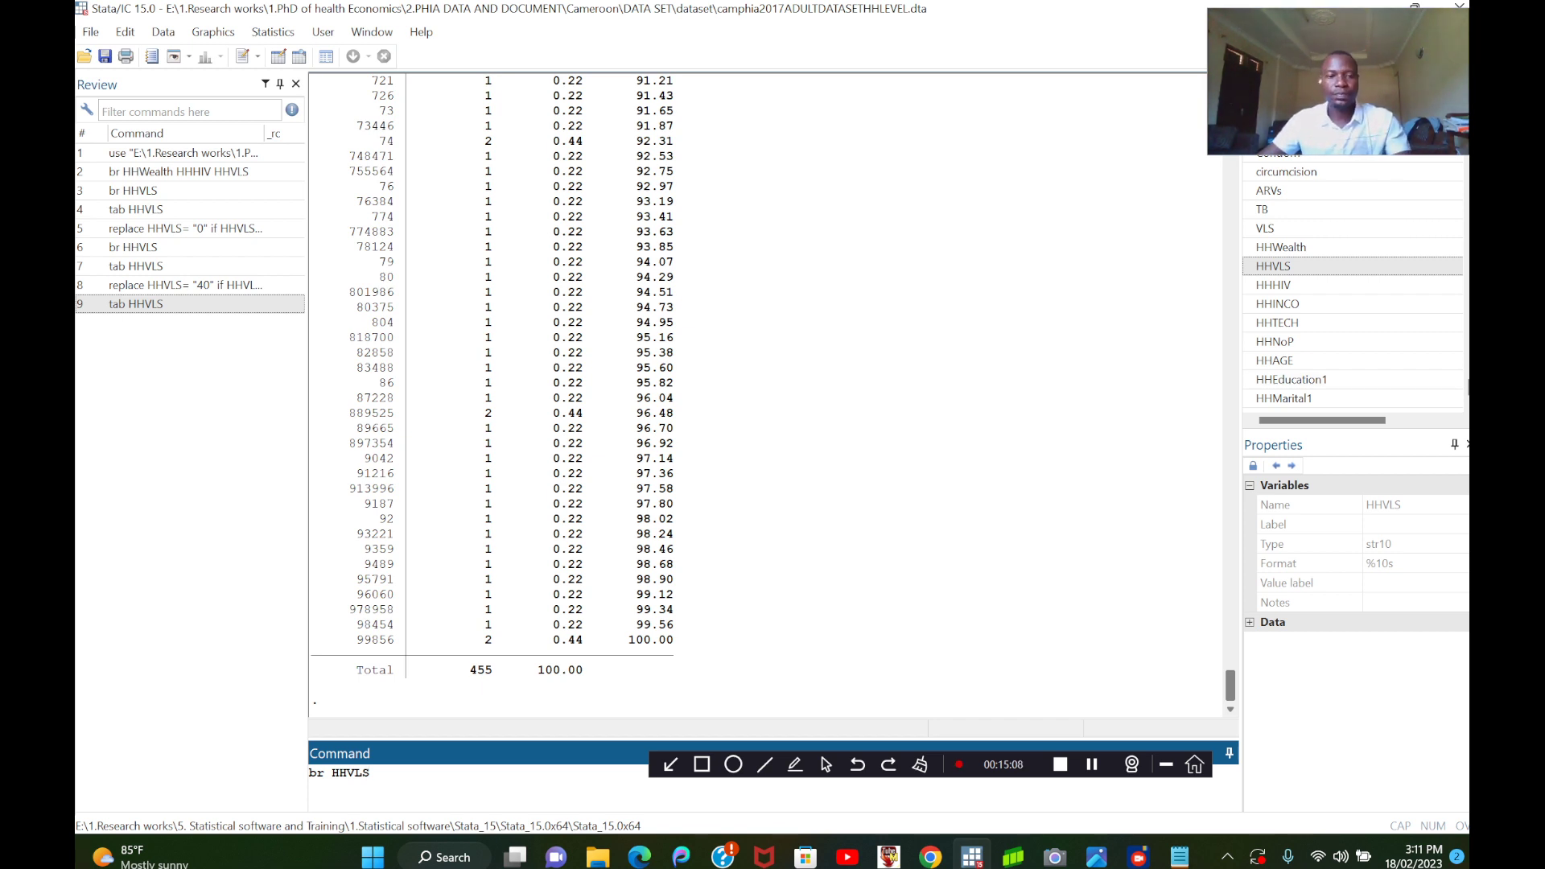
key("Return")
scroll(595, 451, "down", 8)
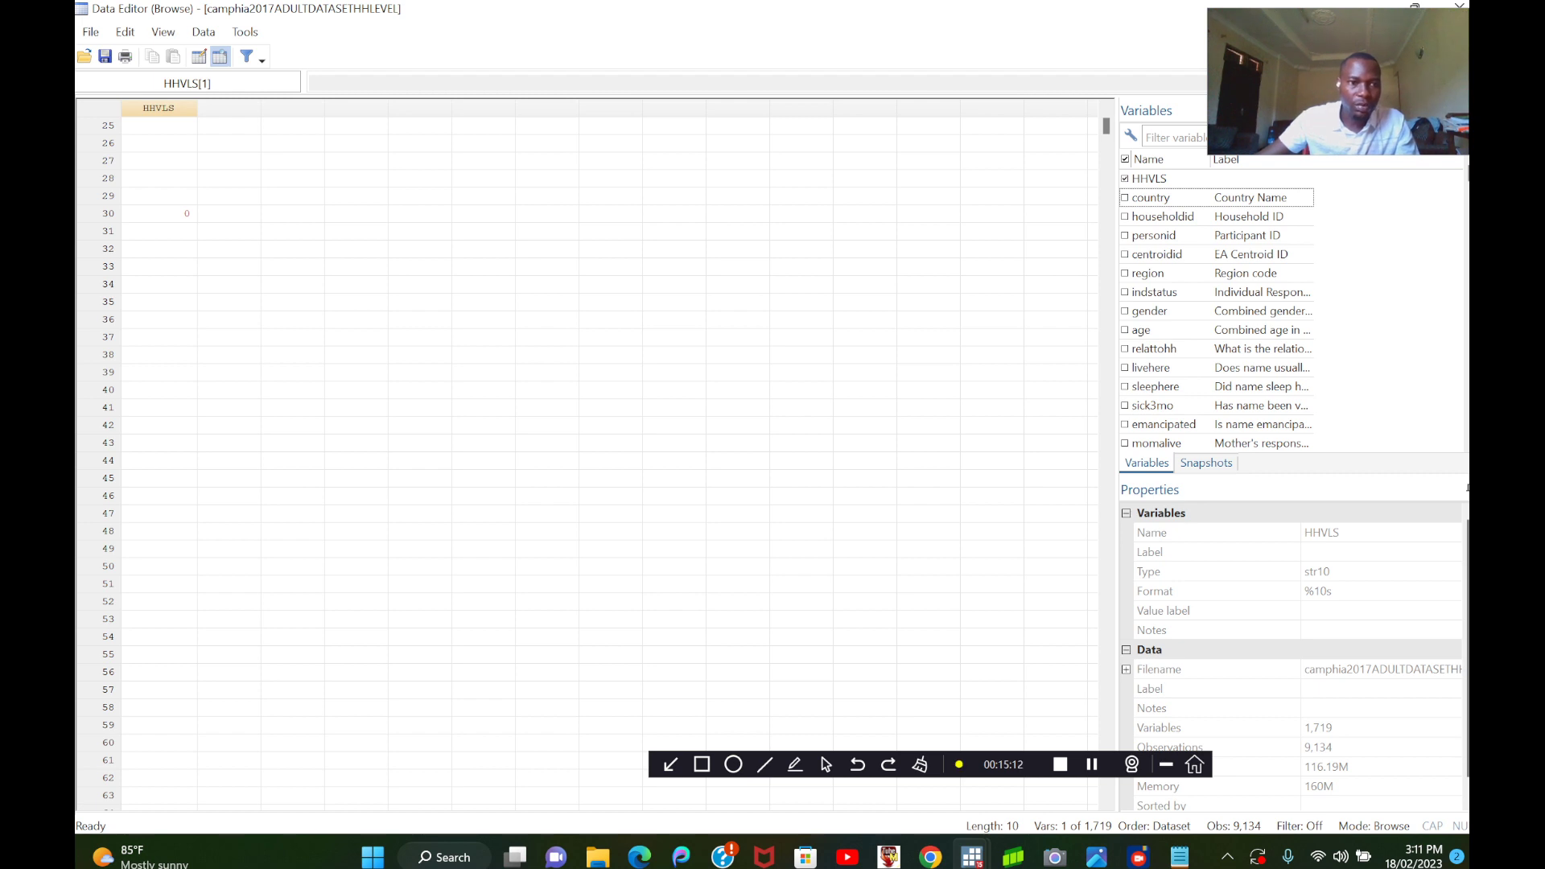
scroll(596, 451, "down", 12)
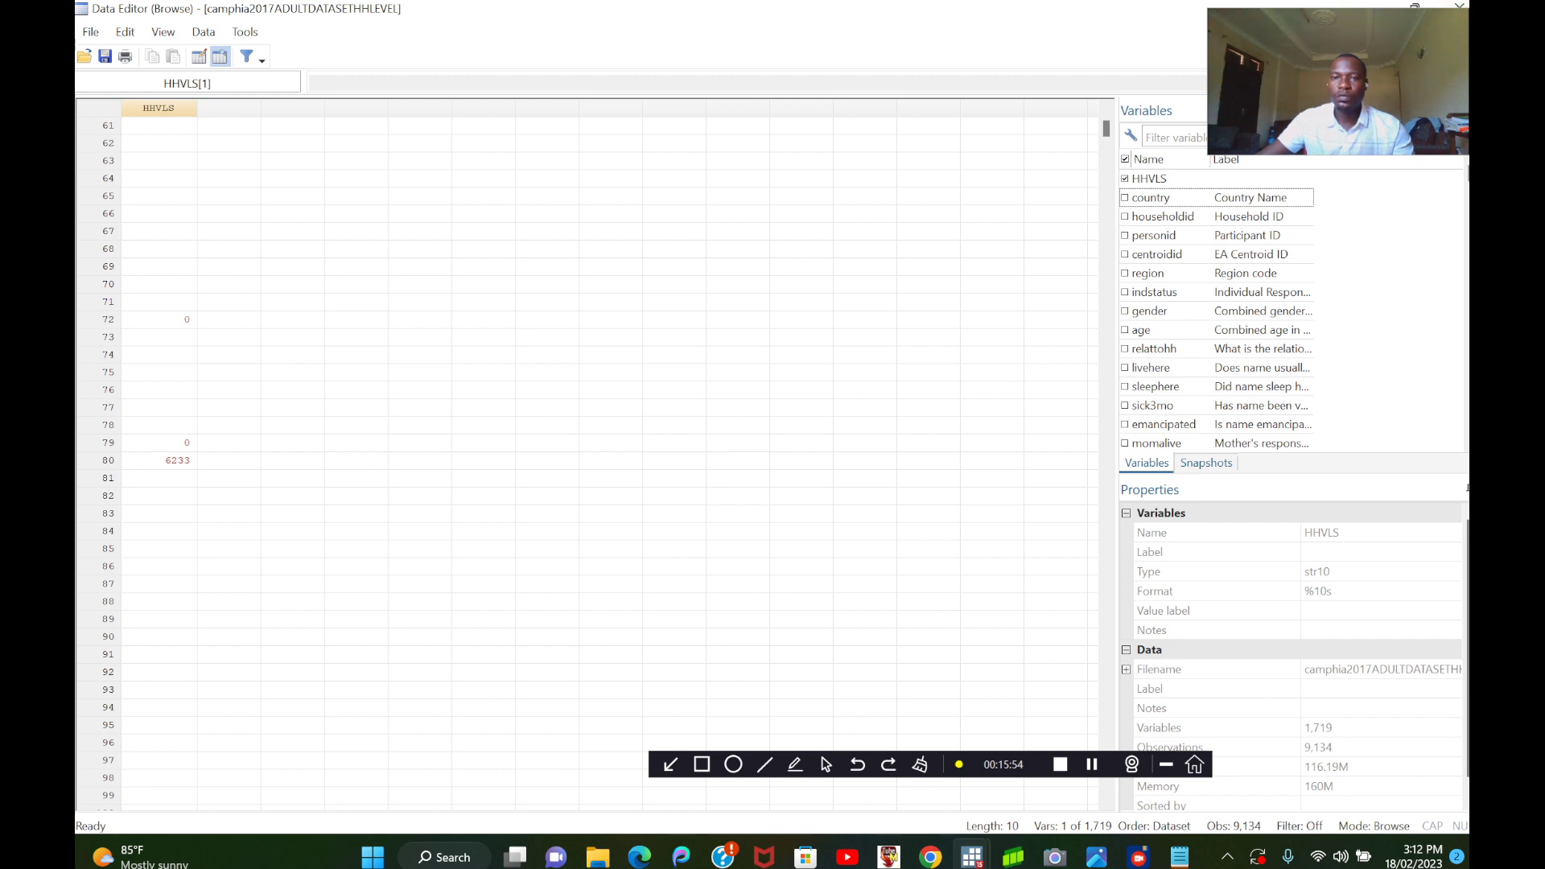
left_click(1458, 5)
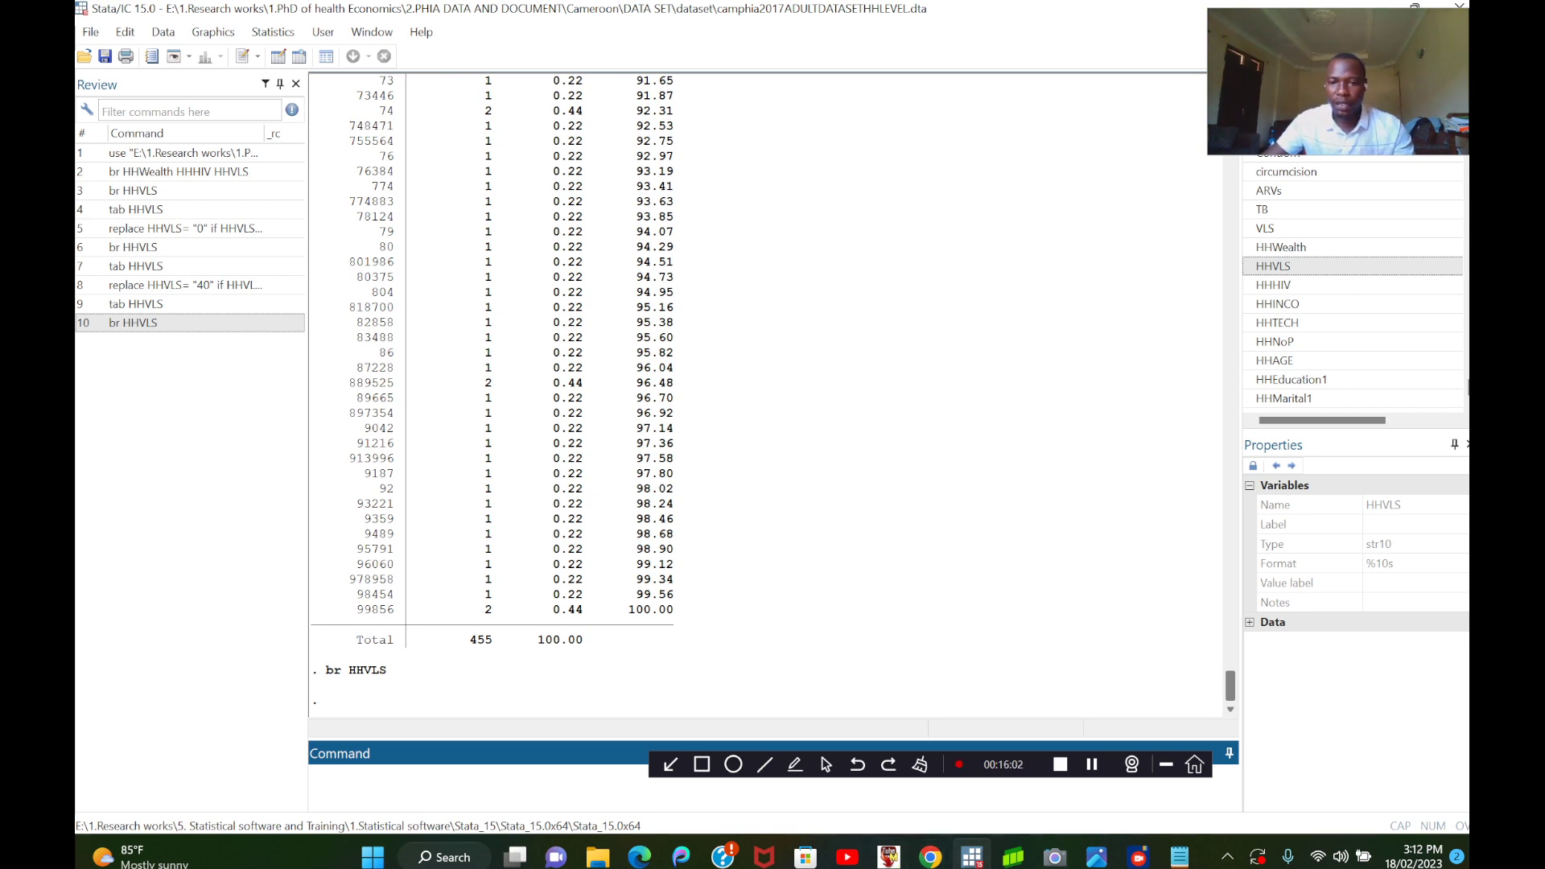
Switch to Notepad and copy the command line destring HHVLS, replace.
mouse_move(1180, 856)
left_click(1179, 769)
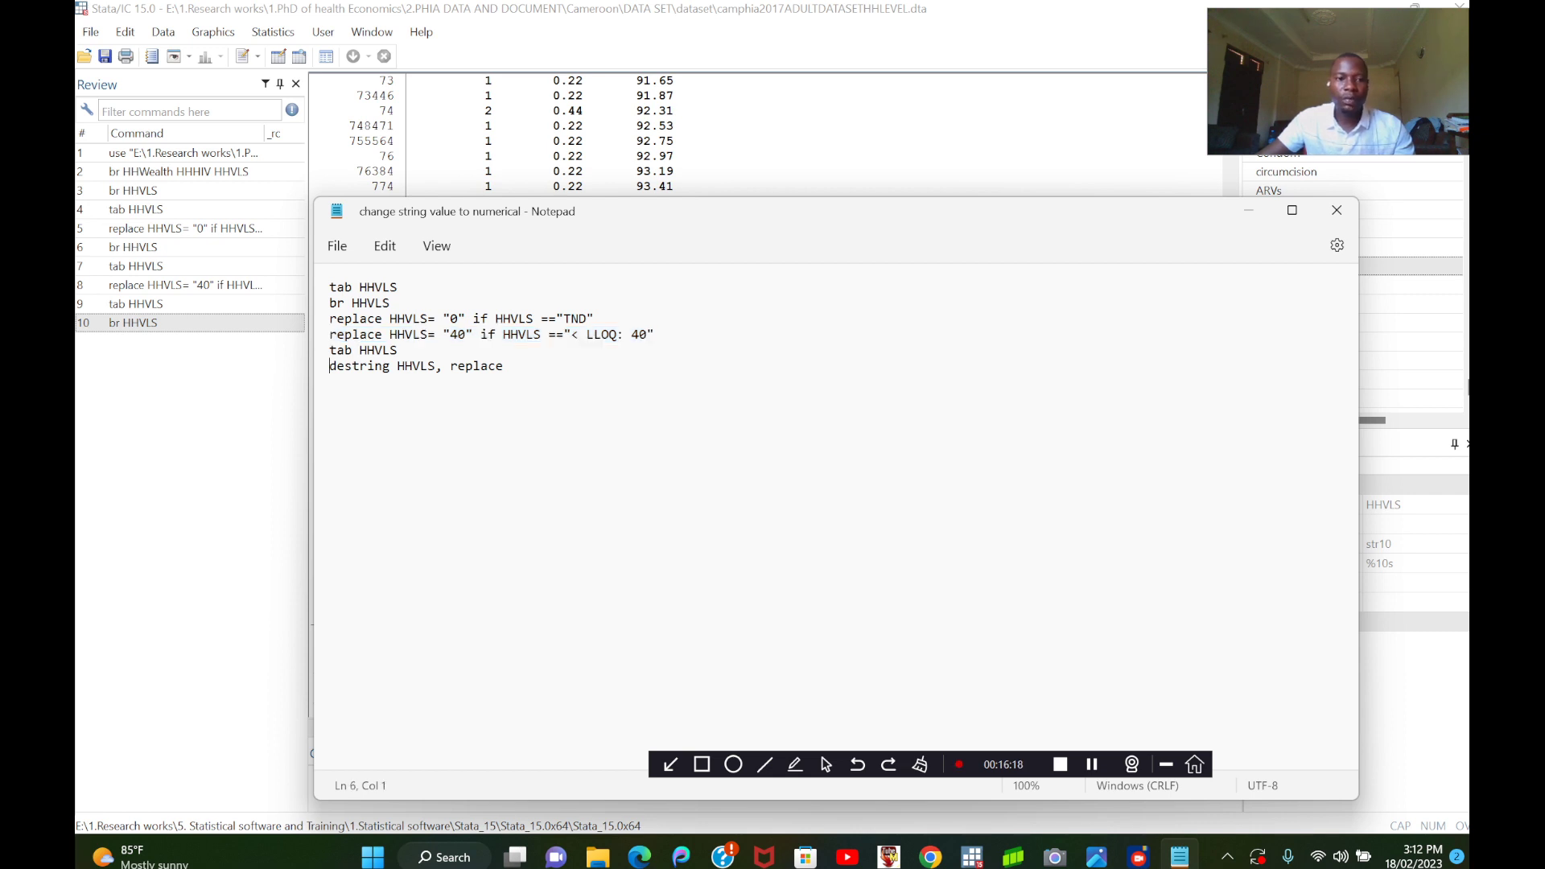
left_click_drag(329, 365, 503, 365)
right_click(363, 369)
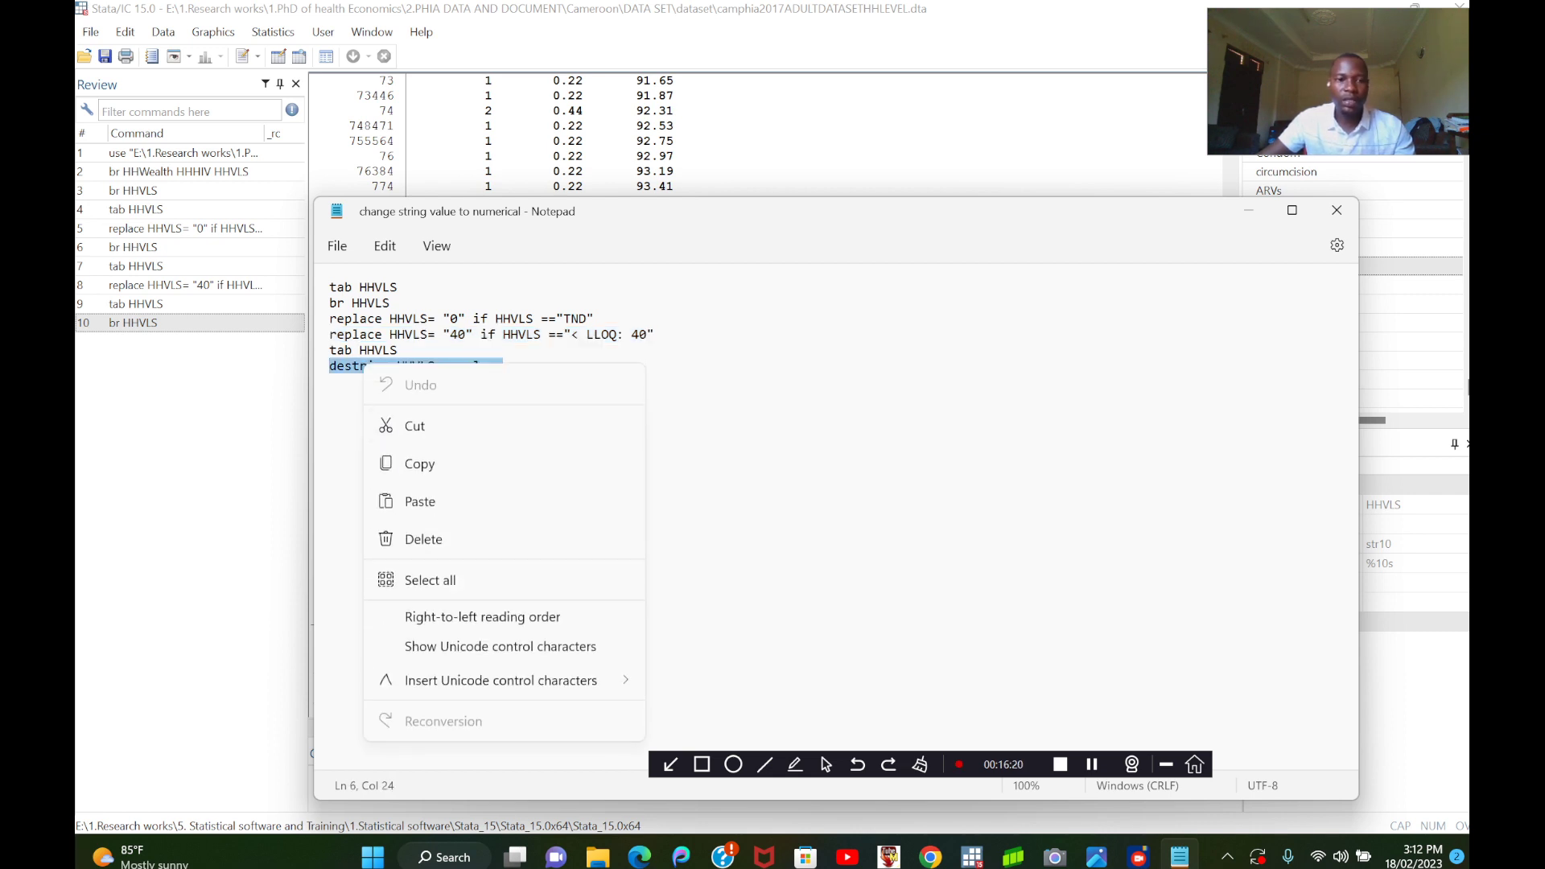
left_click(418, 459)
Switch back to Stata and run the copied command destring HHVLS, replace.
left_click(972, 857)
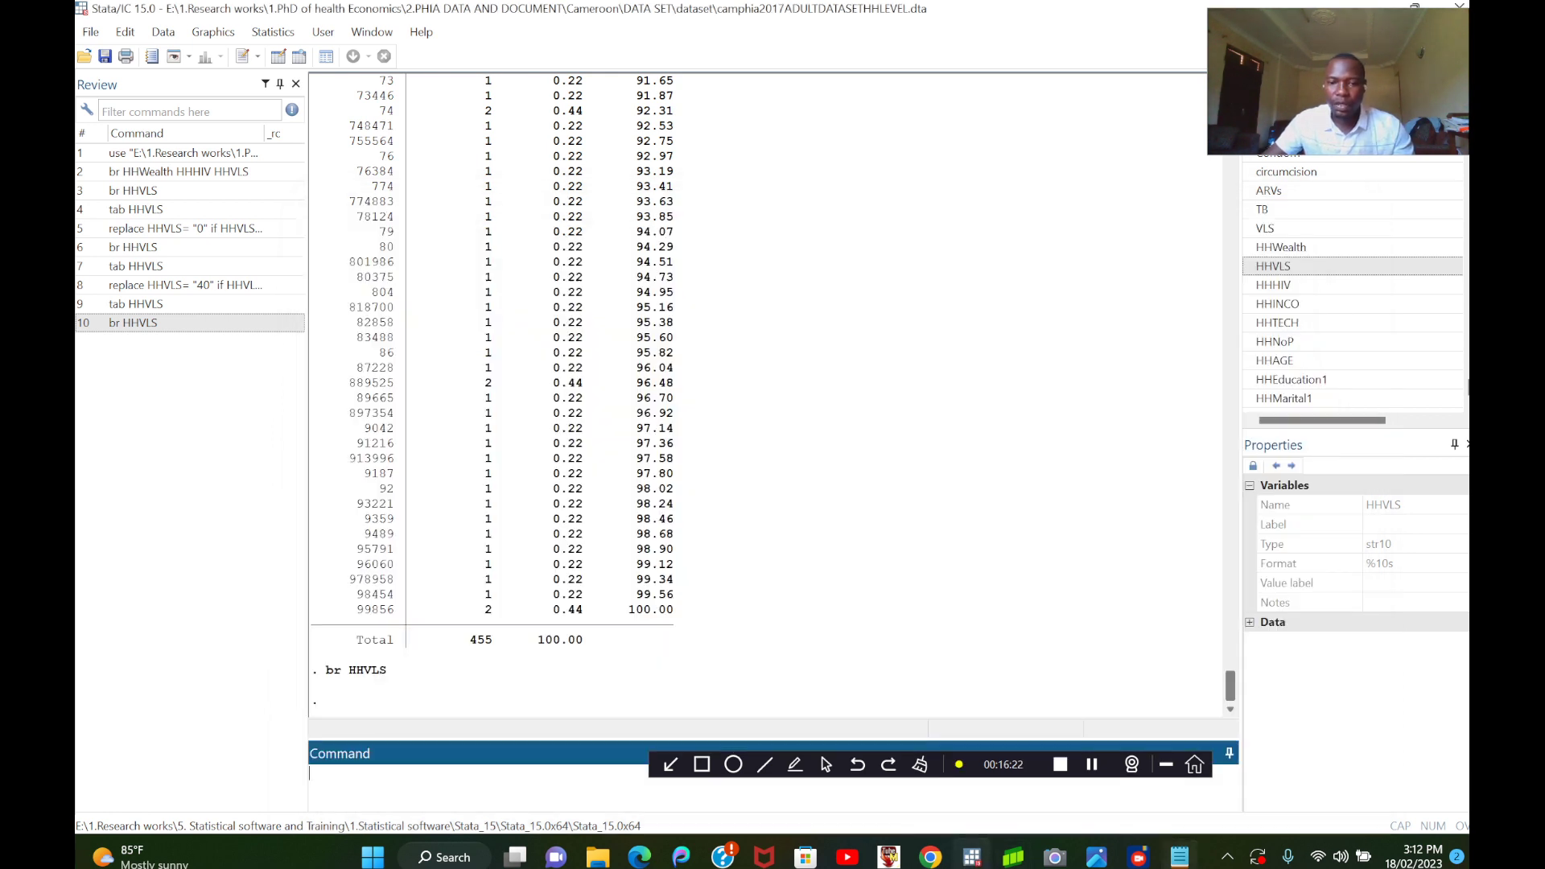
right_click(487, 785)
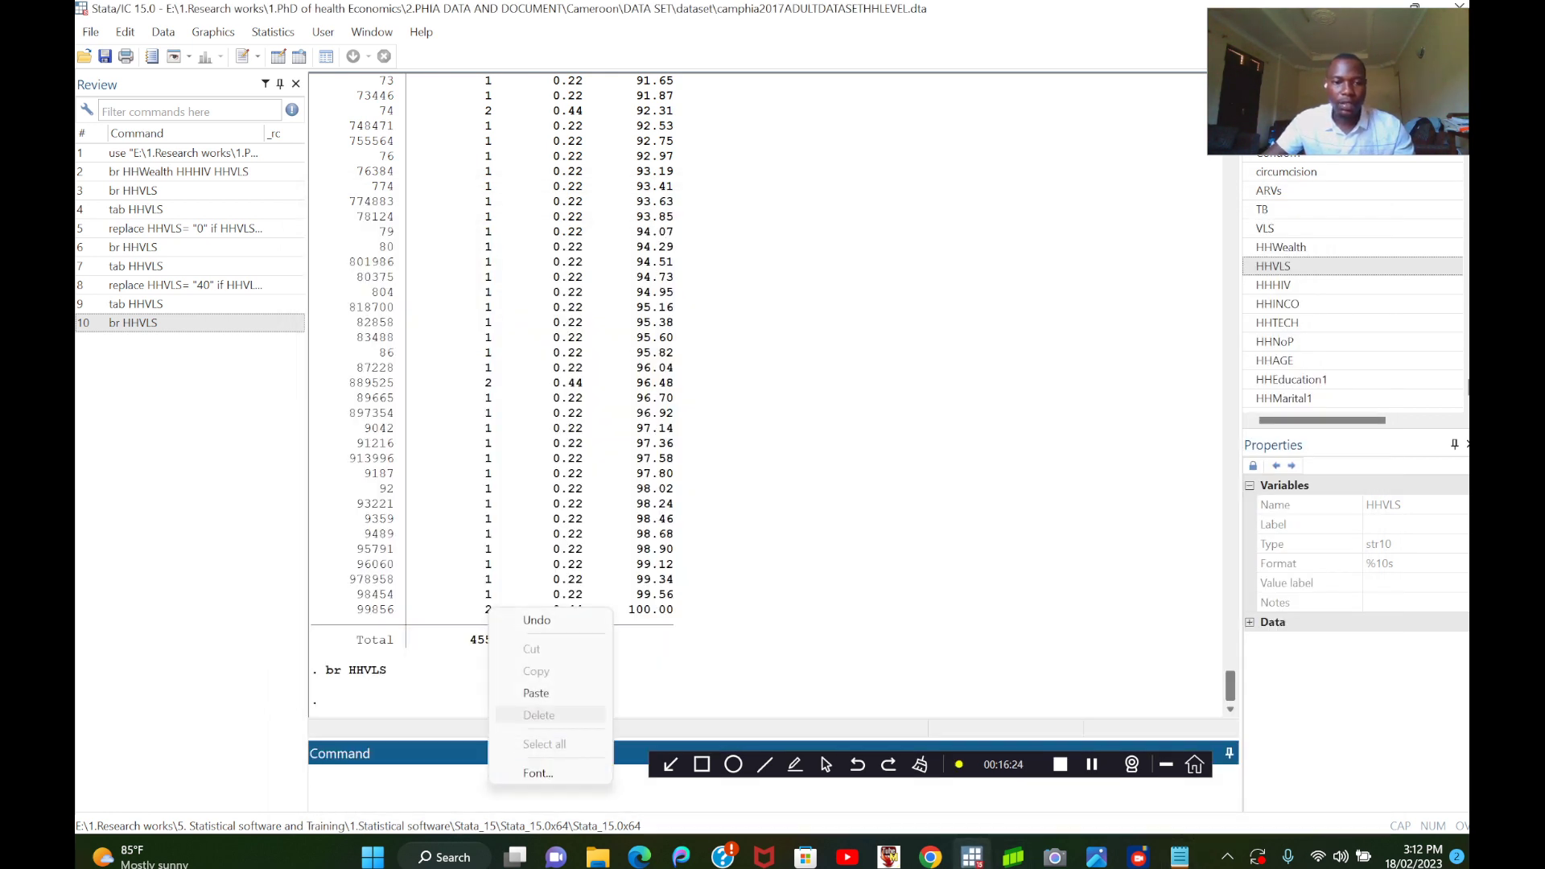
left_click(552, 693)
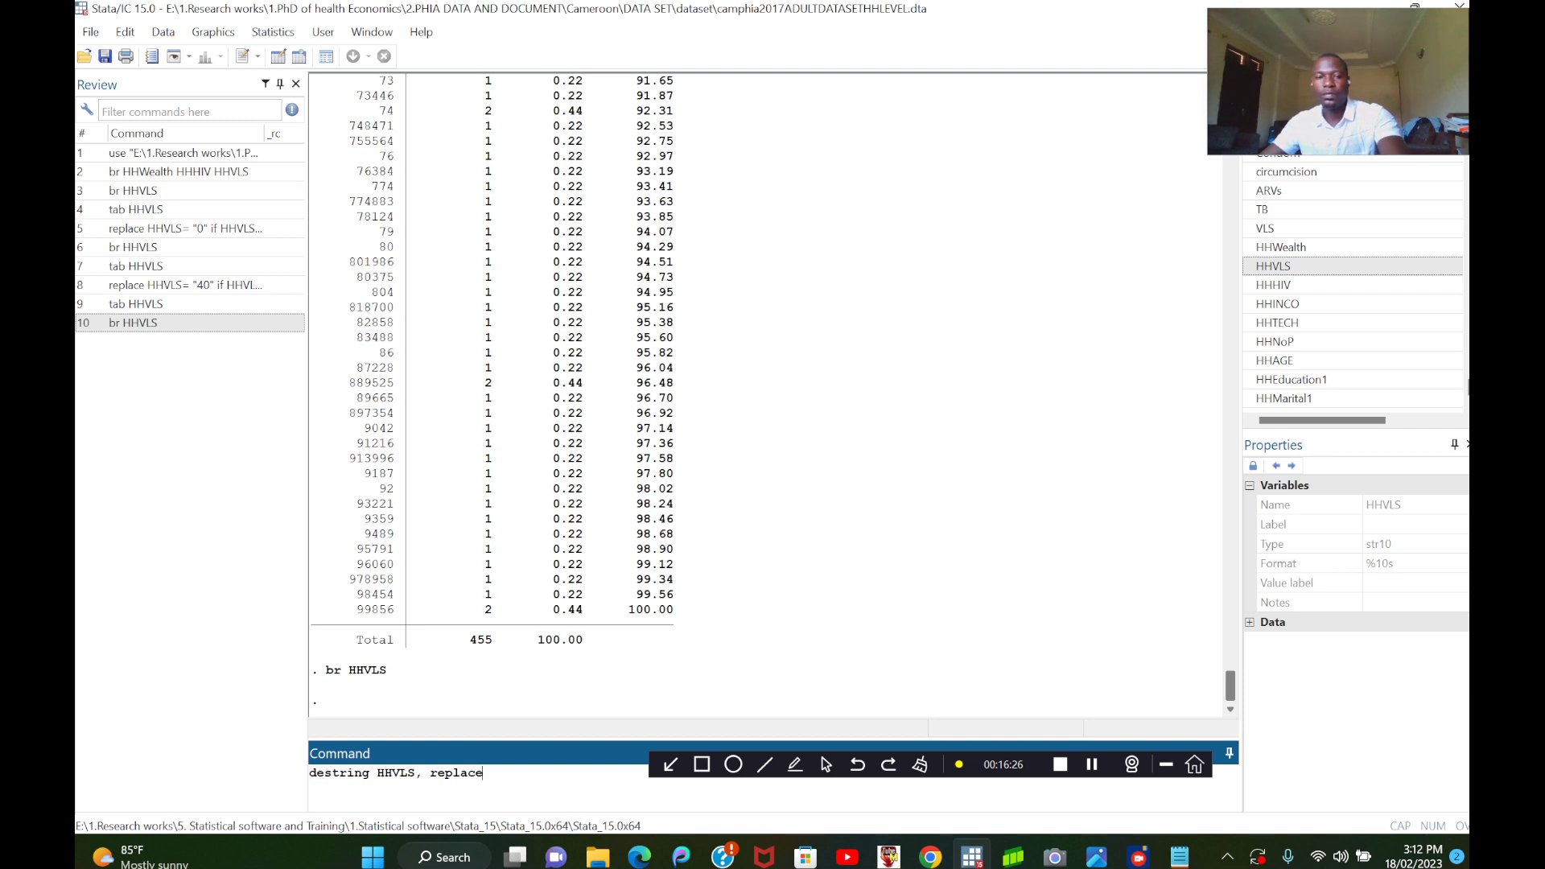
key("Return")
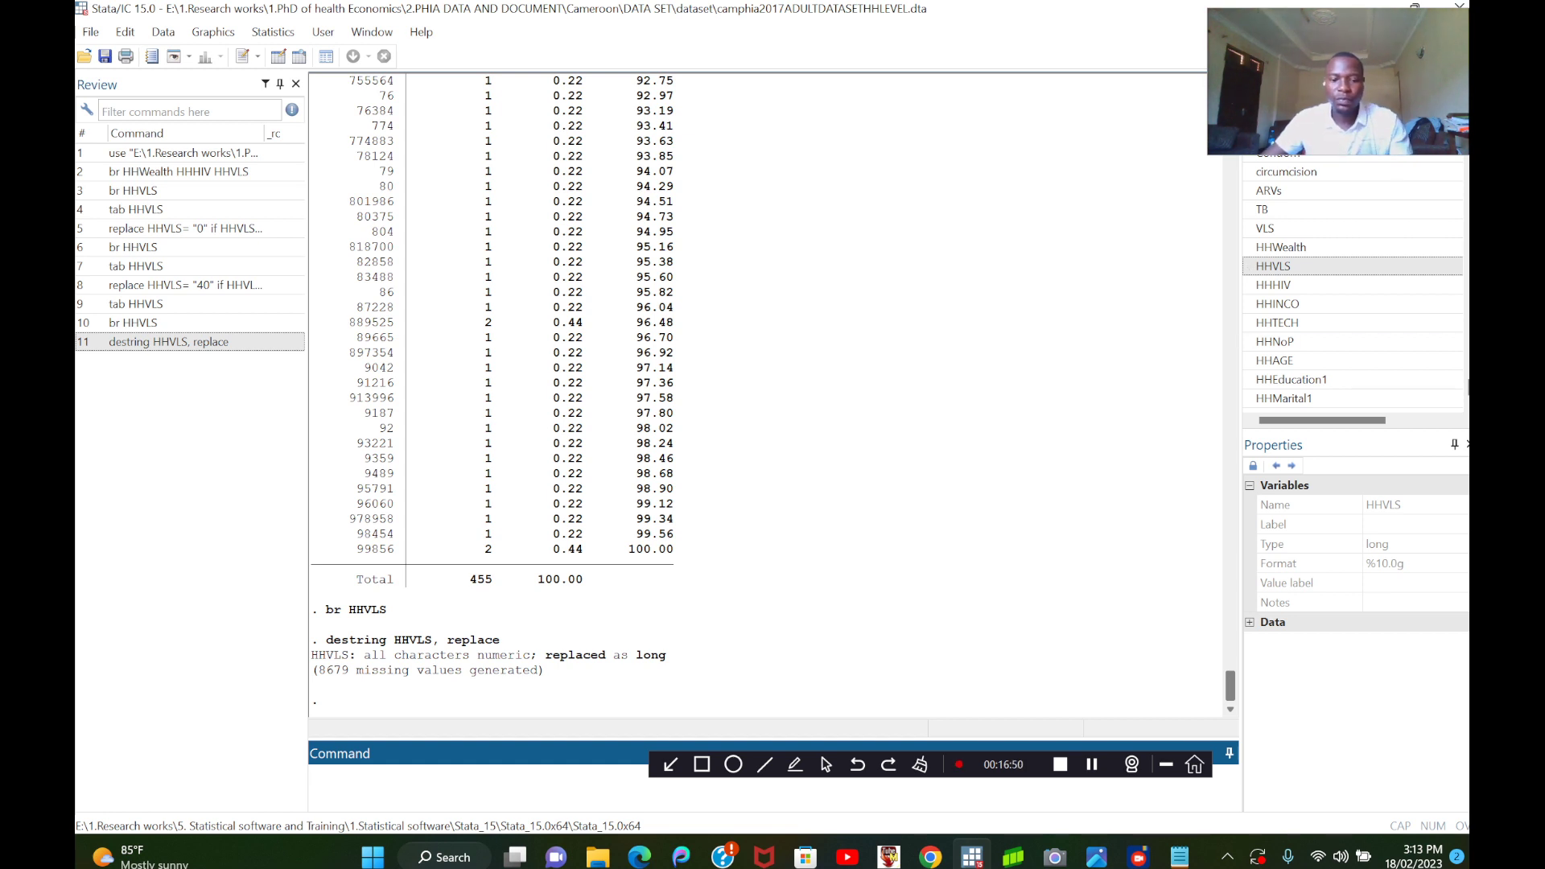
Run br HHVLS to inspect the destringed variable's rows and type, and close the data browser.
type("br")
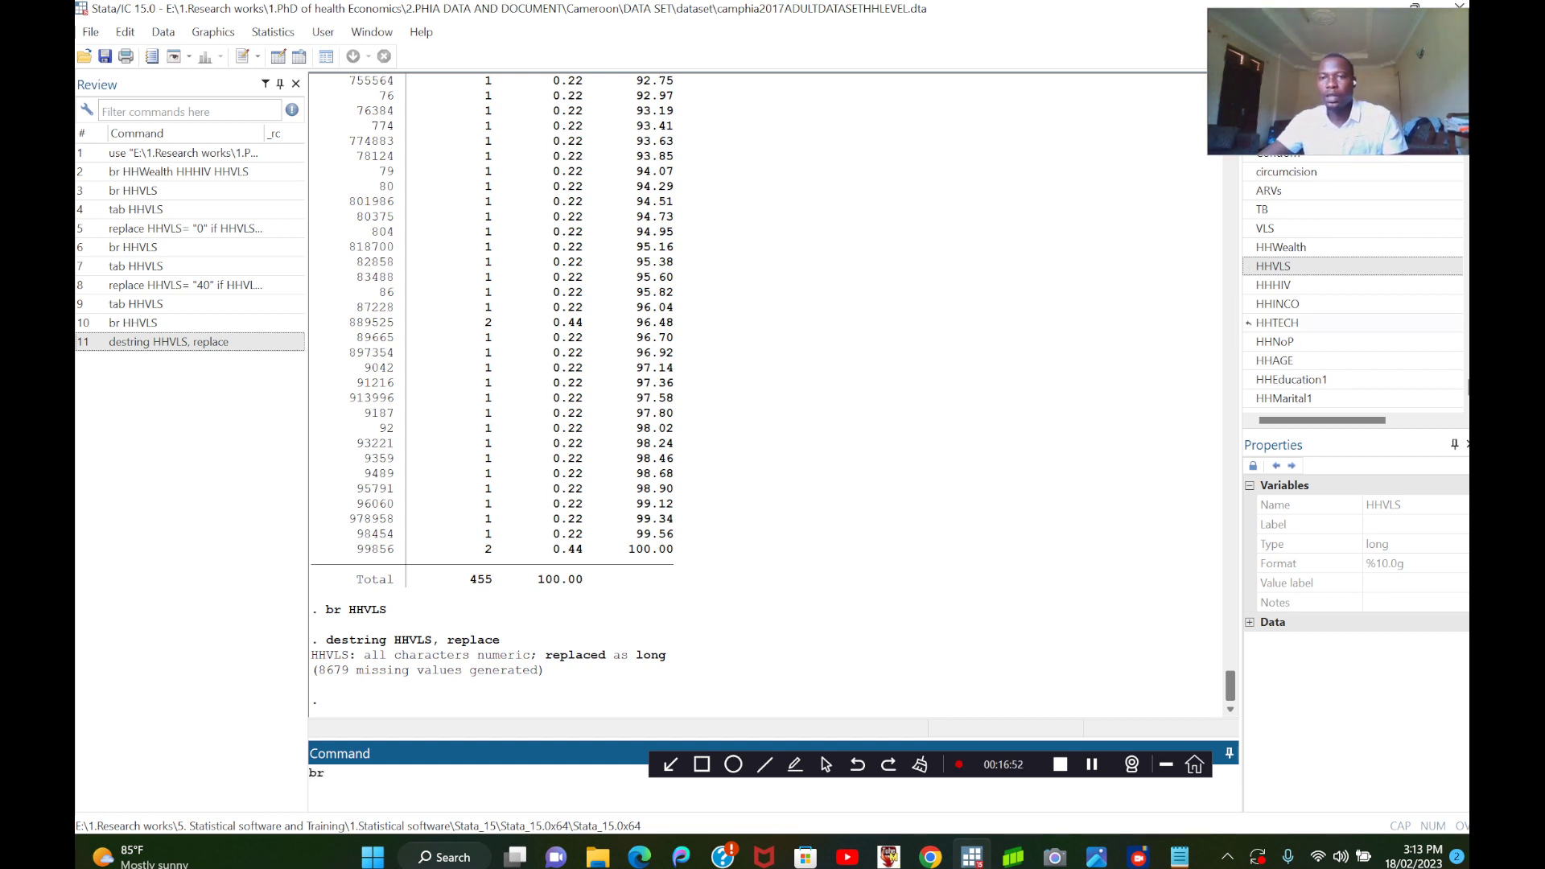
double_click(1273, 267)
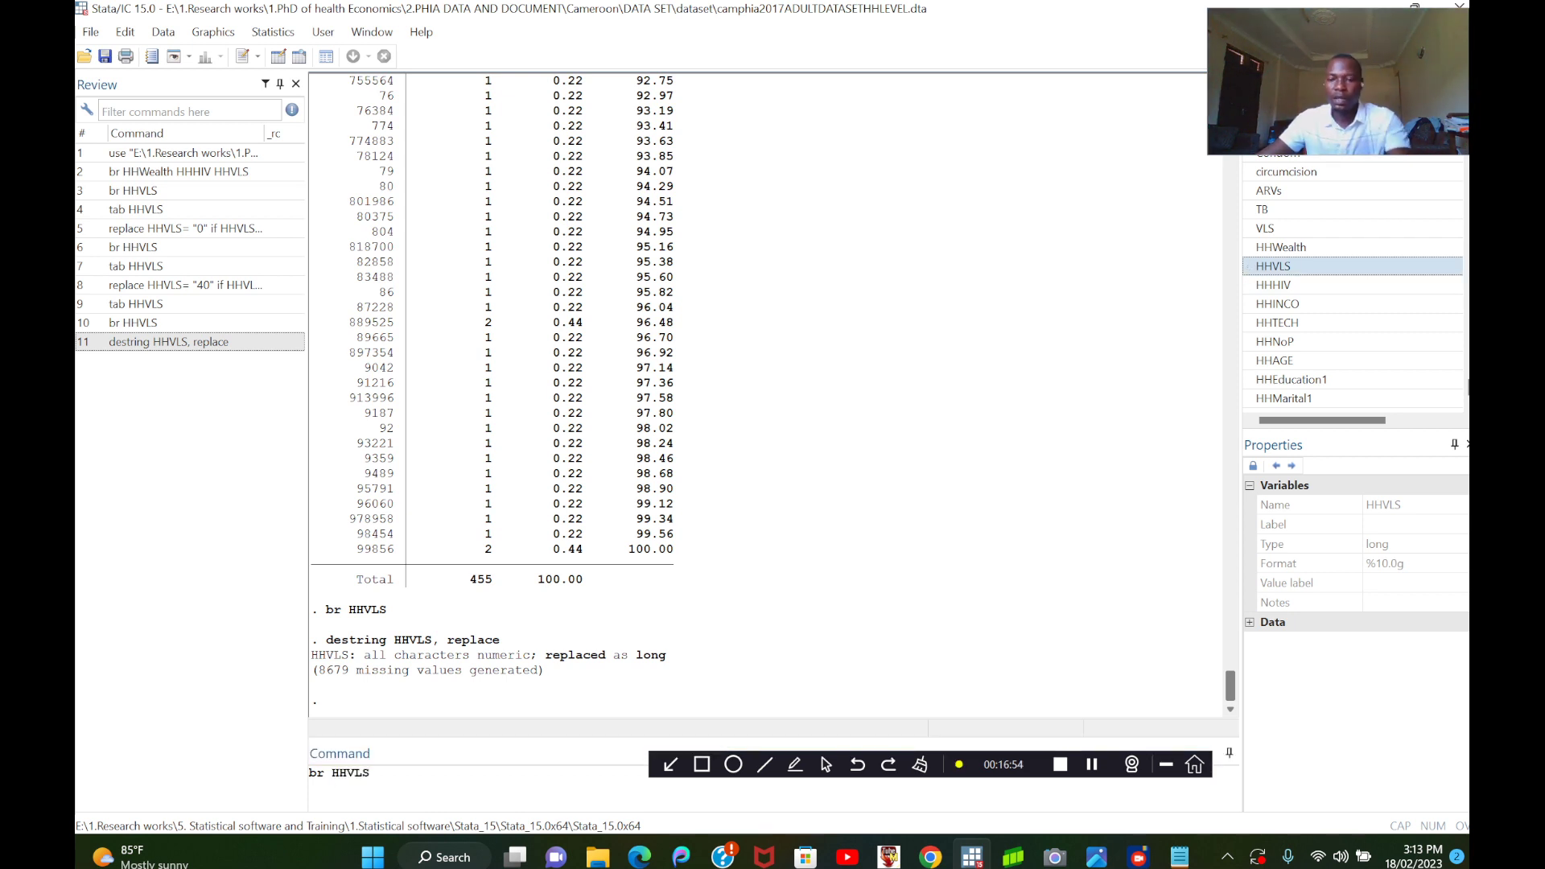
key("Return")
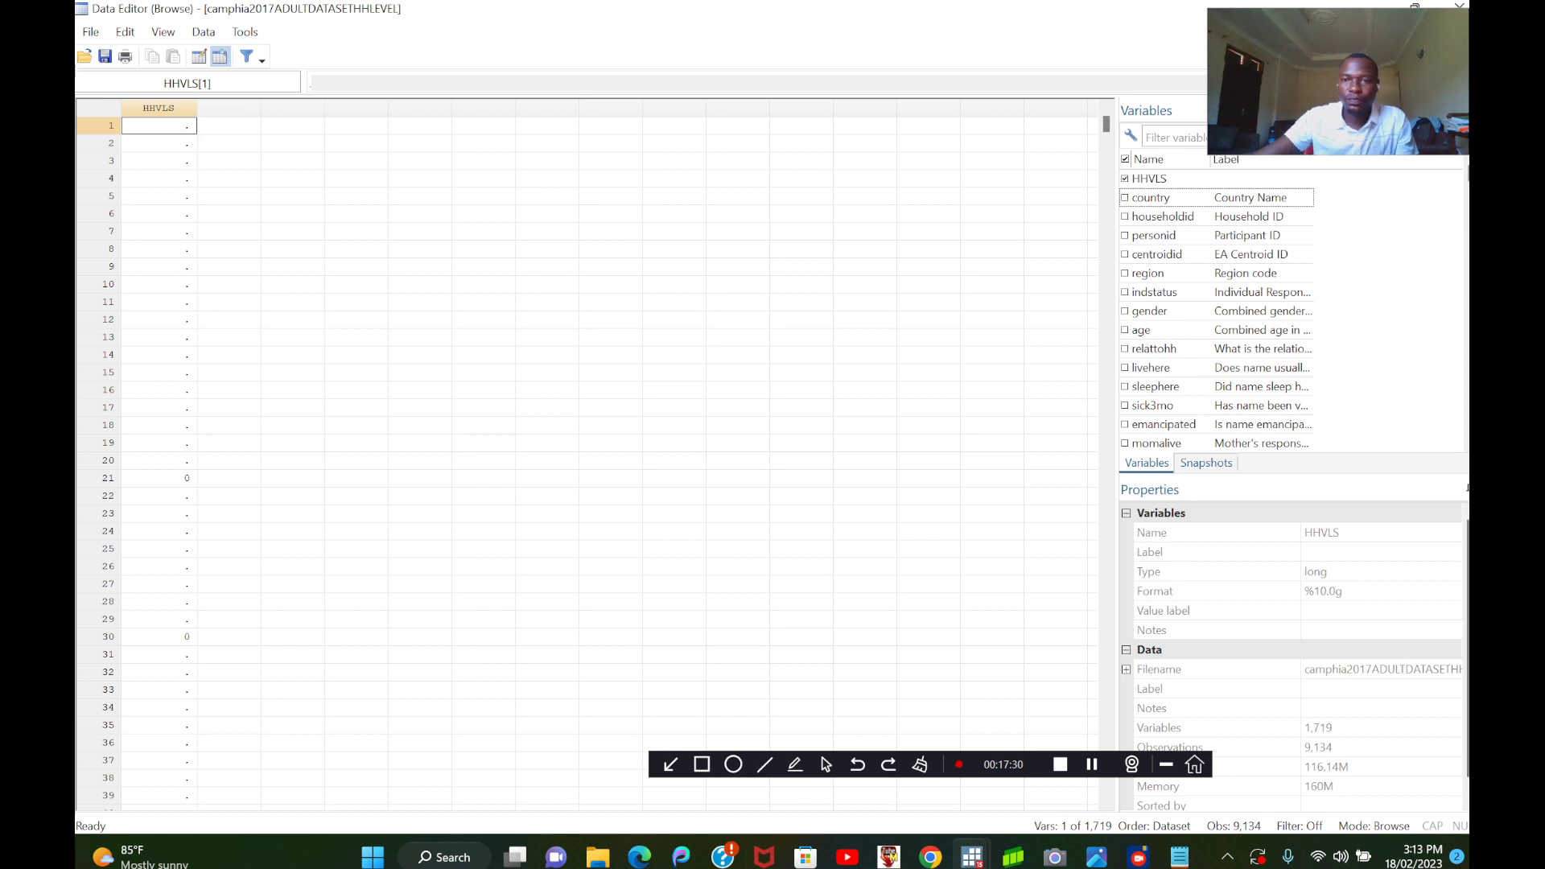
left_click(1458, 5)
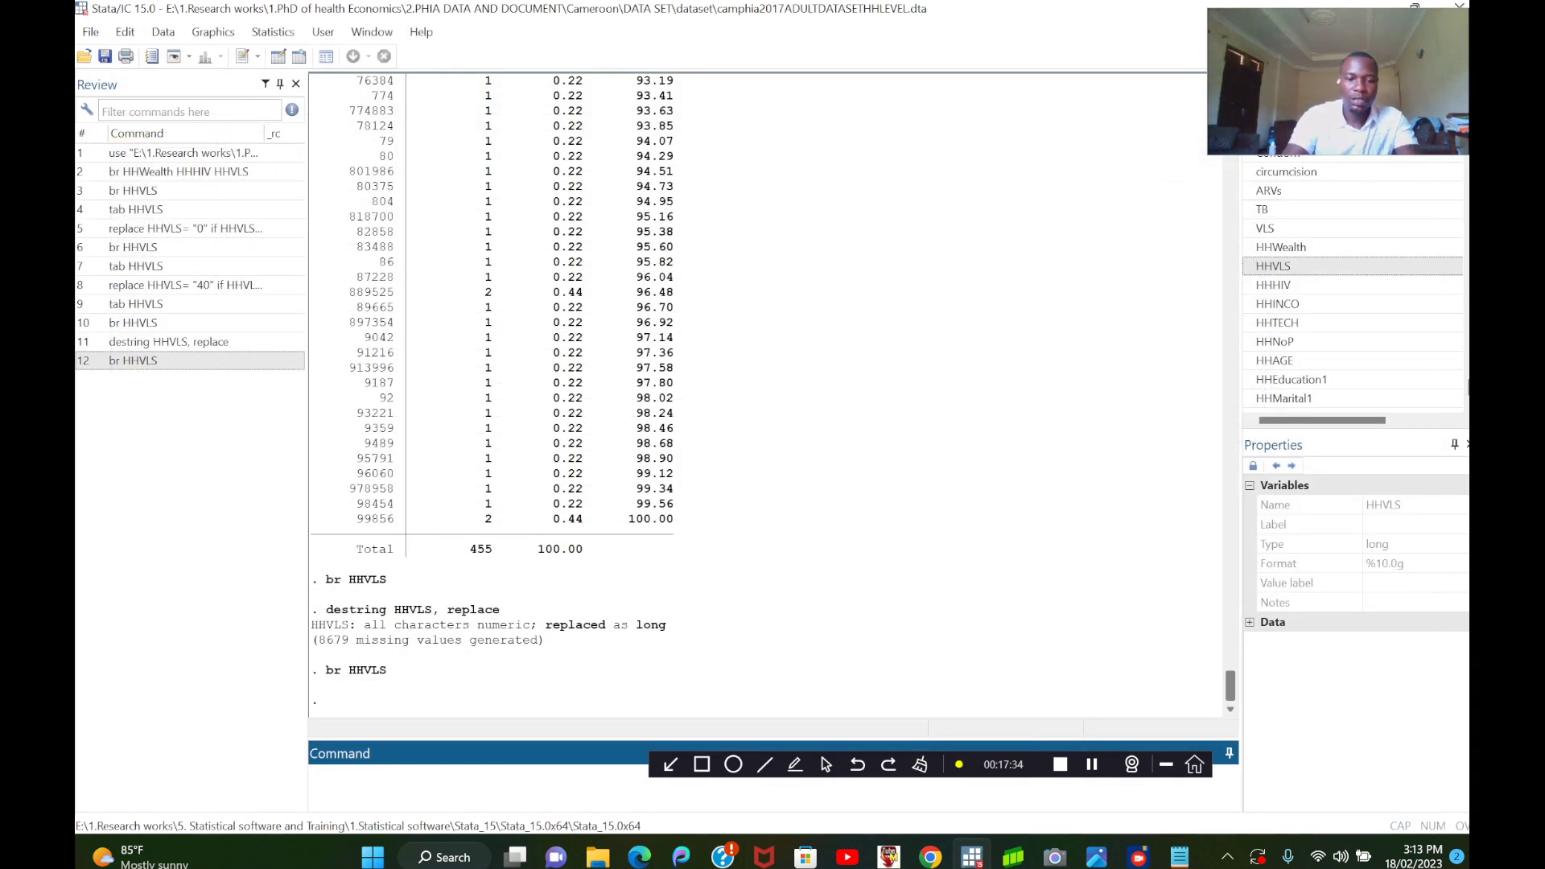
Run br HHVLS HHWealth to compare the two variables side by side, and close the data browser.
type("br")
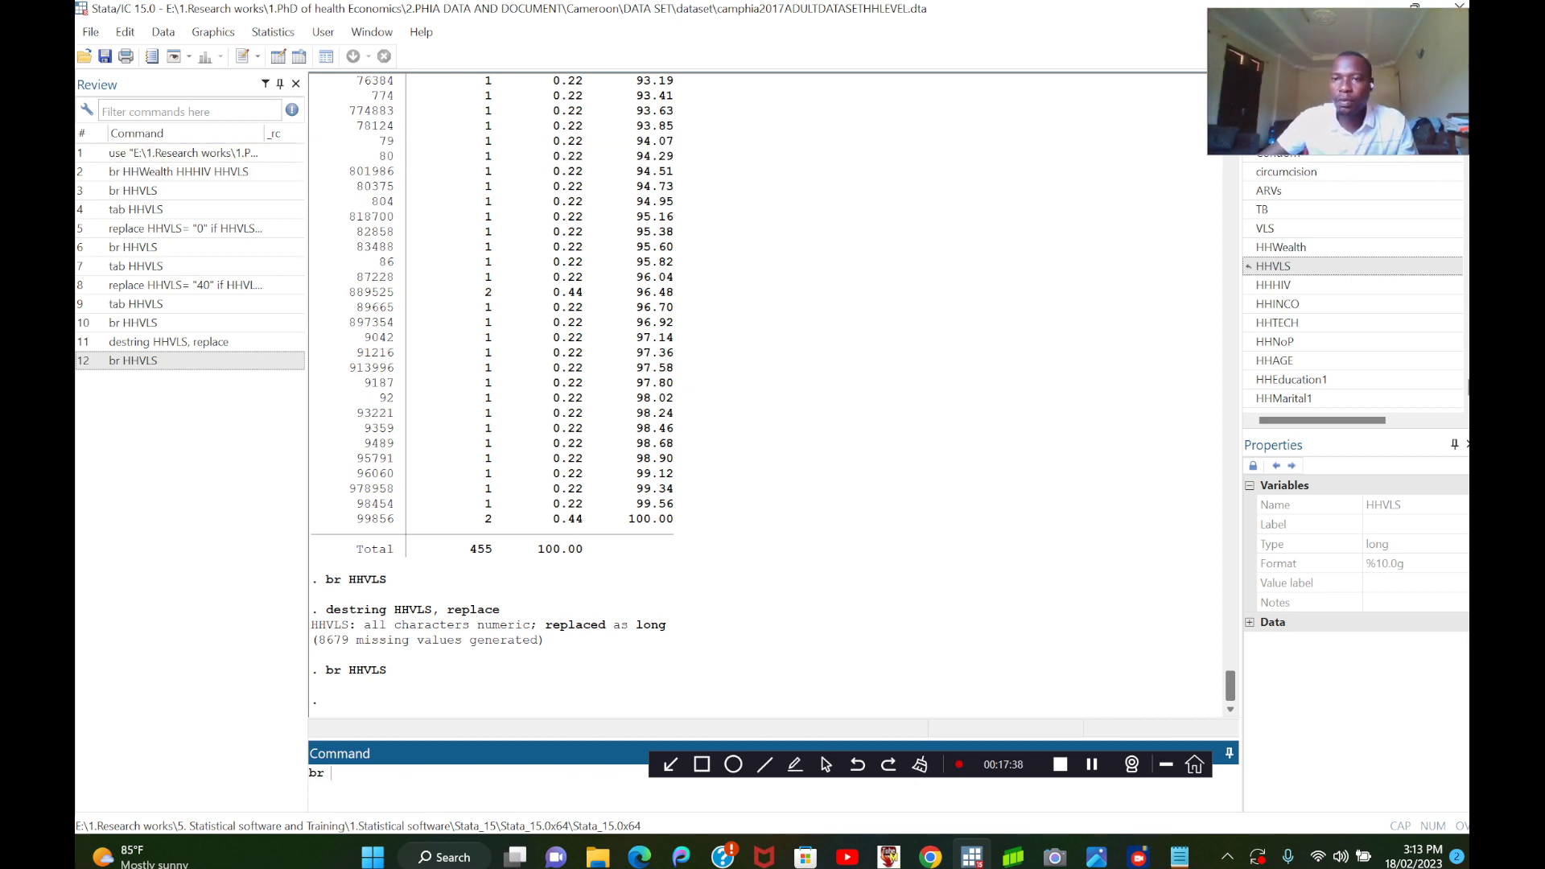
left_click(1273, 267)
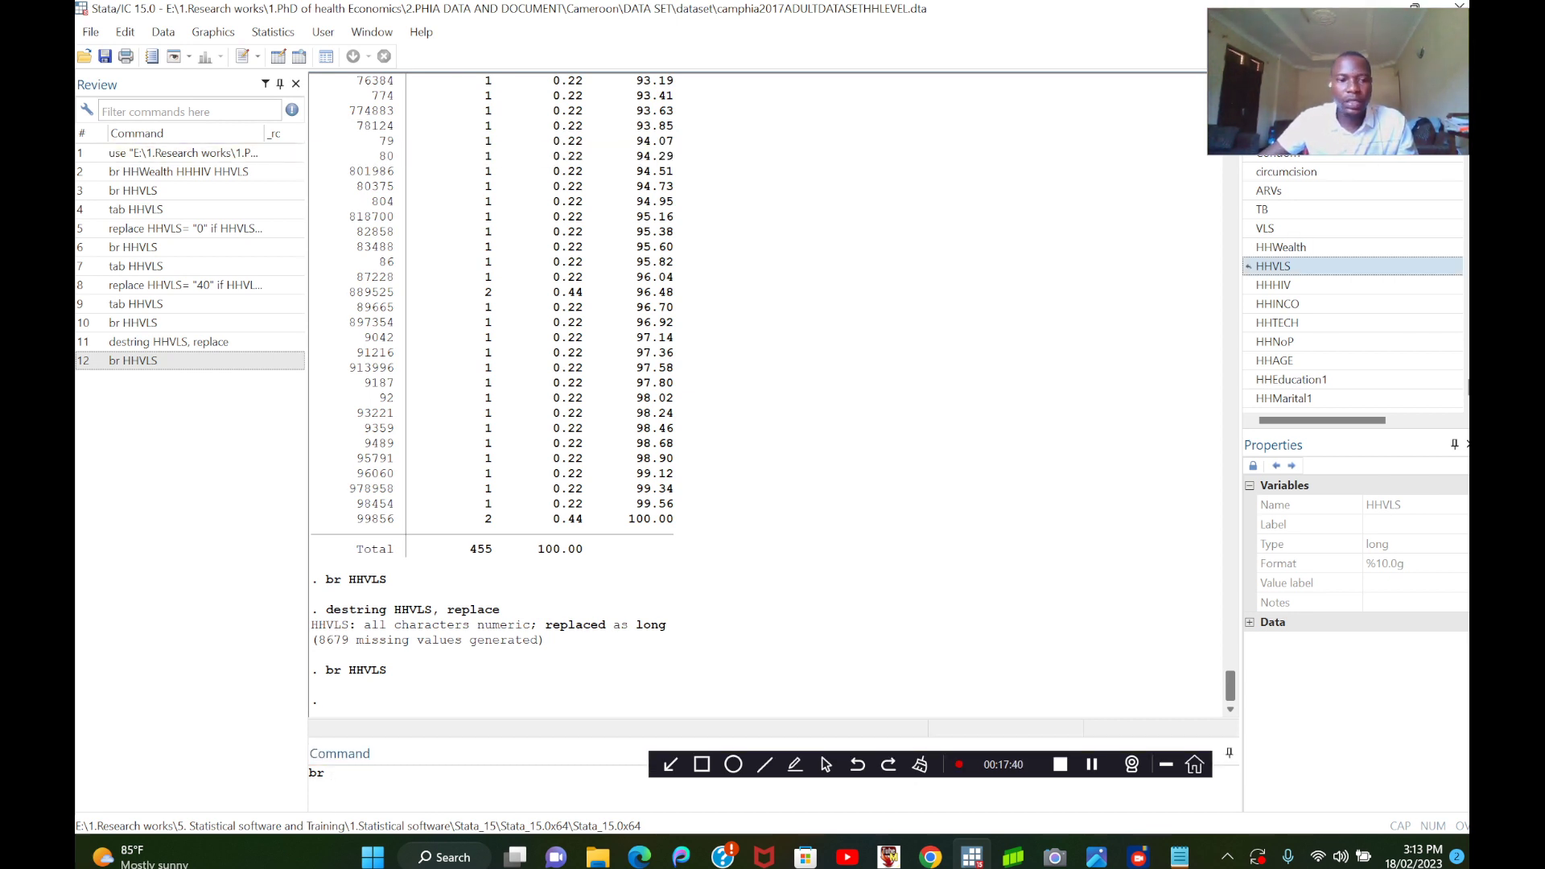
double_click(1273, 266)
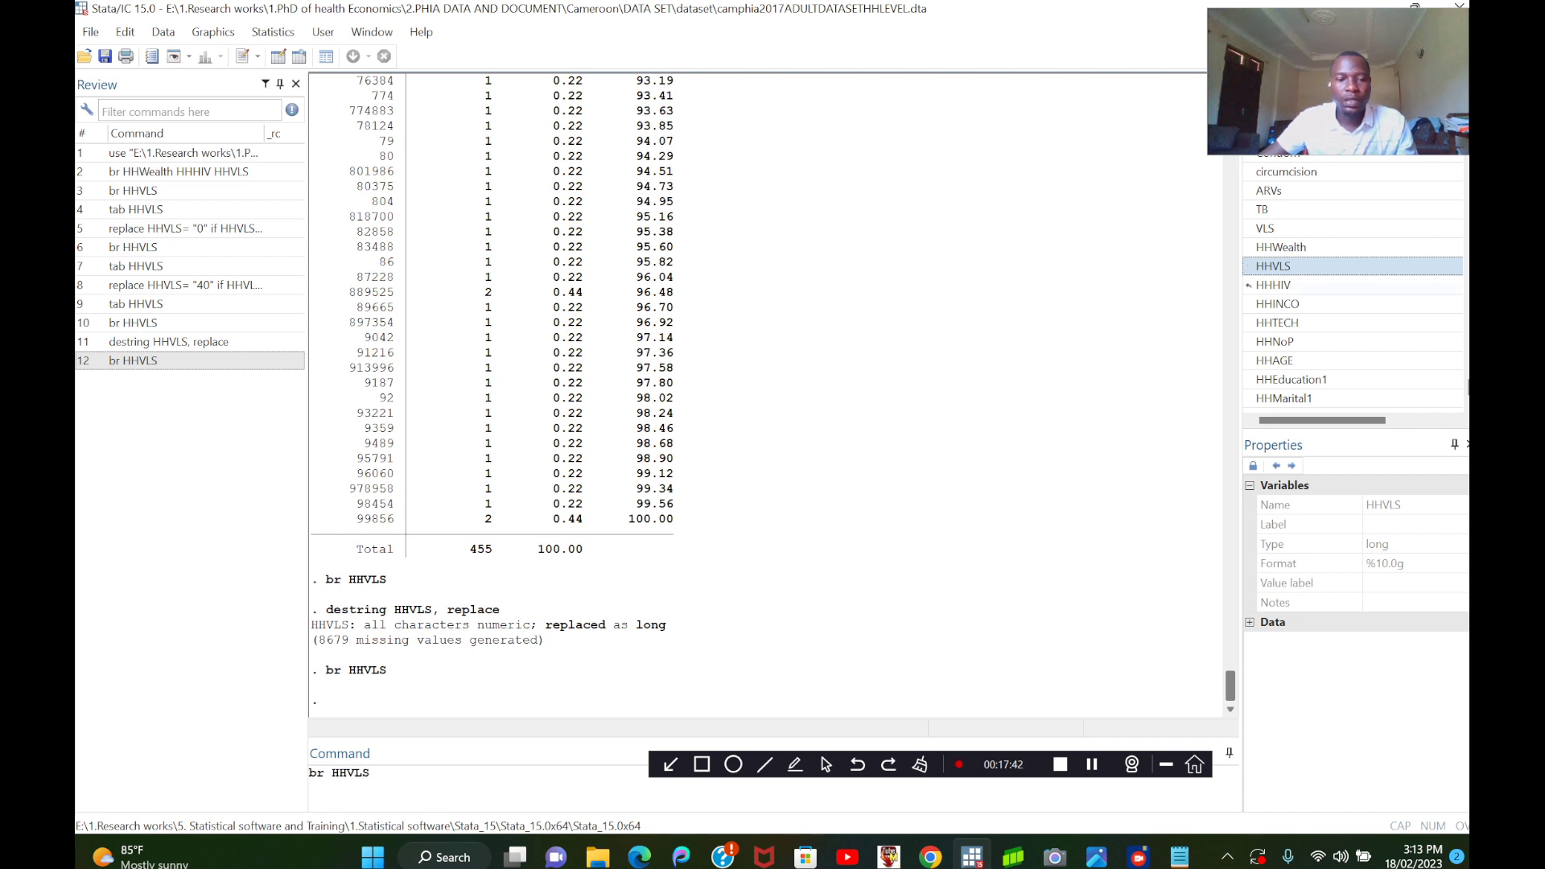
left_click(1248, 285)
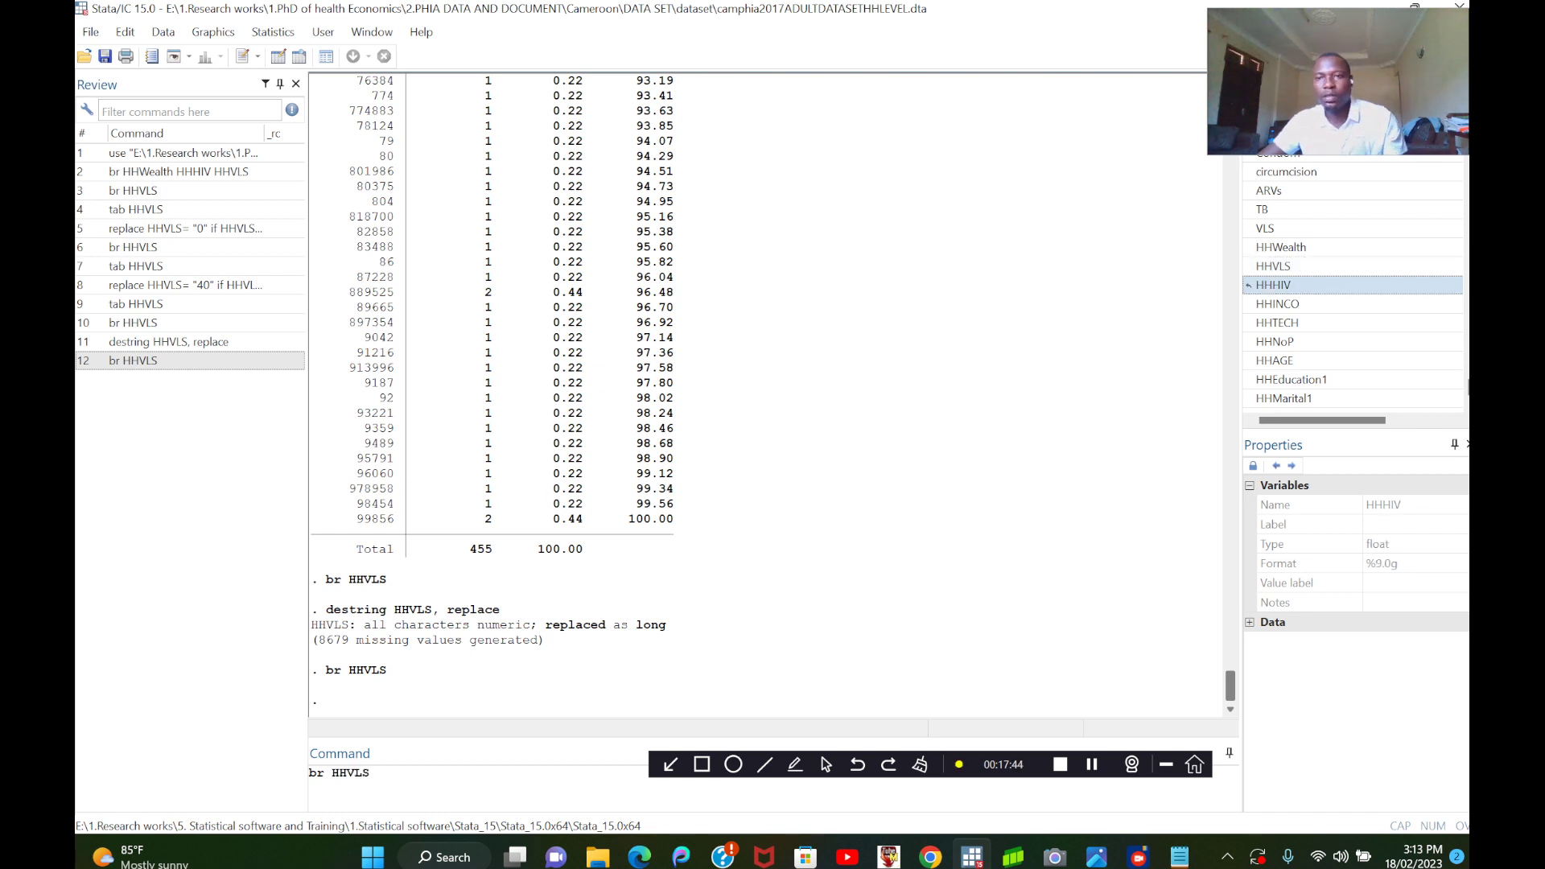
double_click(1248, 247)
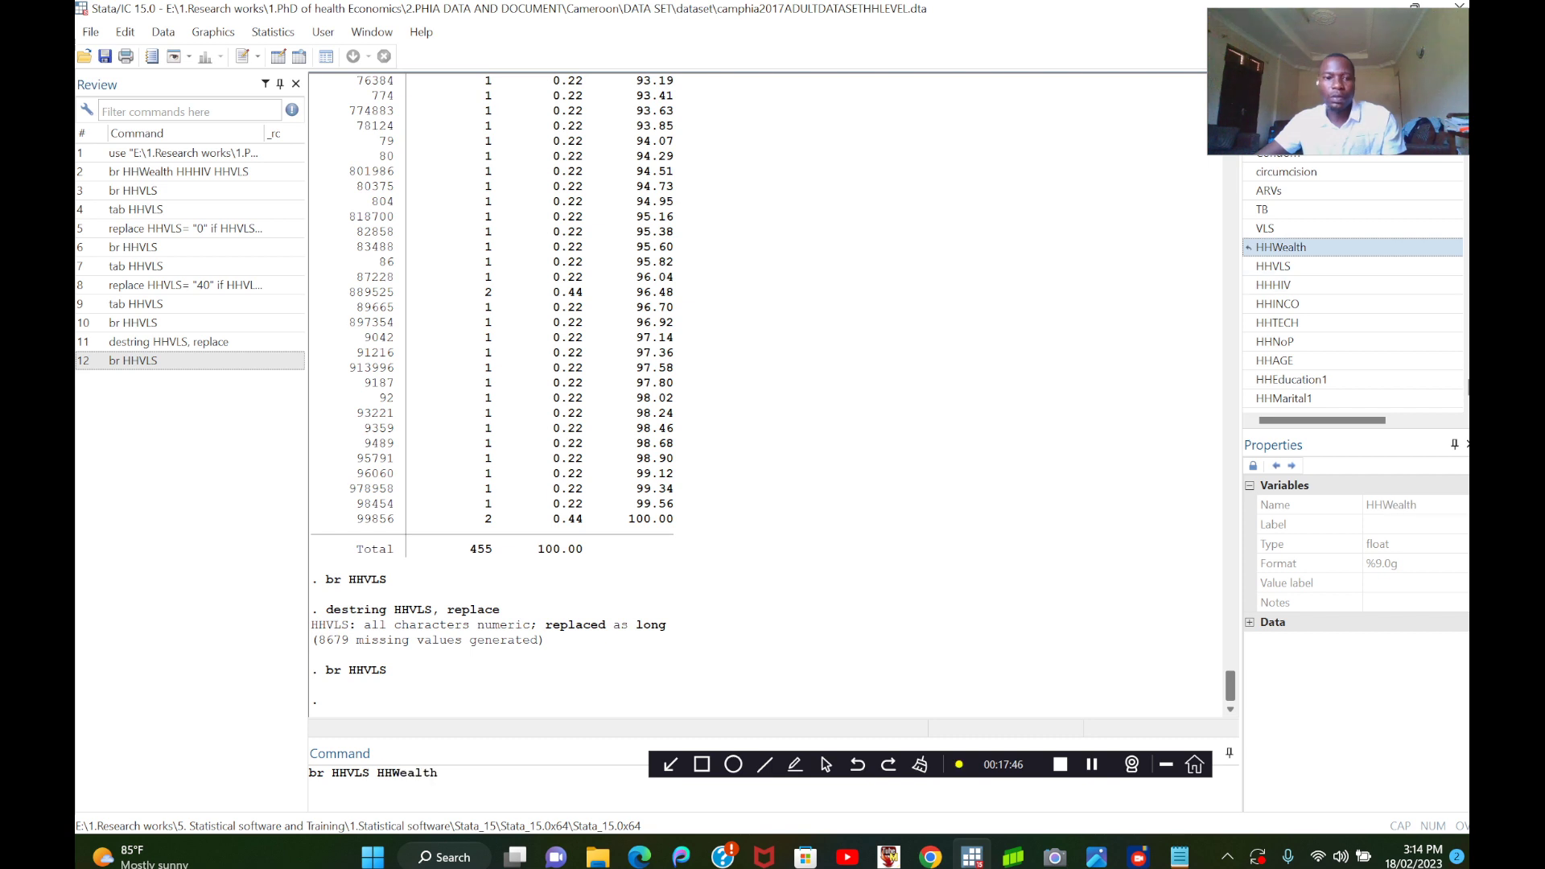
key("Return")
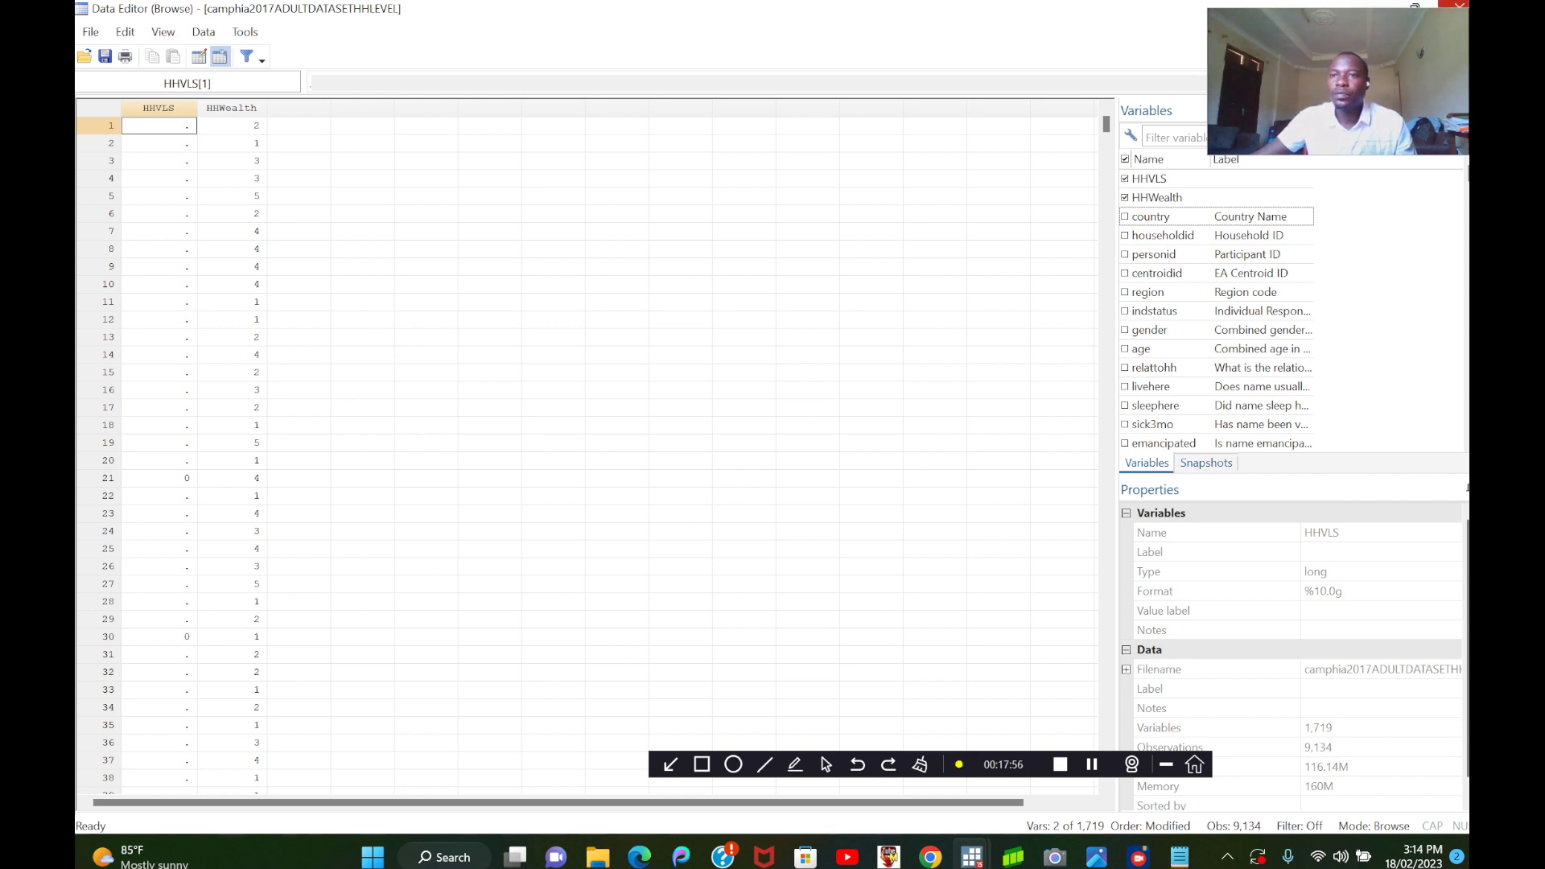
left_click(1458, 5)
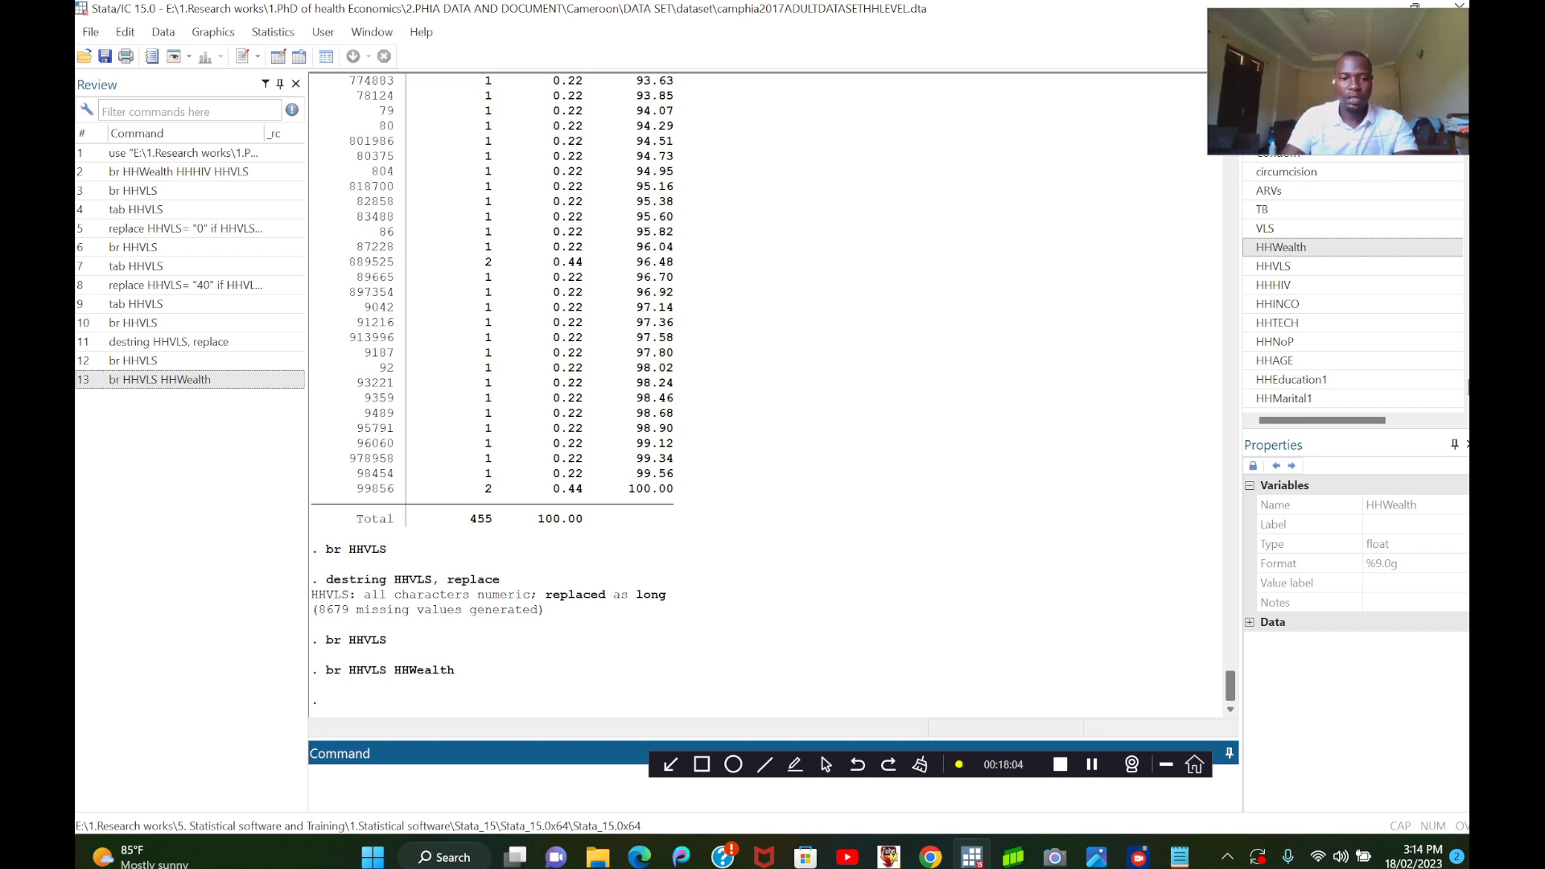
Run sum HHVLS to produce summary statistics of the variable.
type("sum")
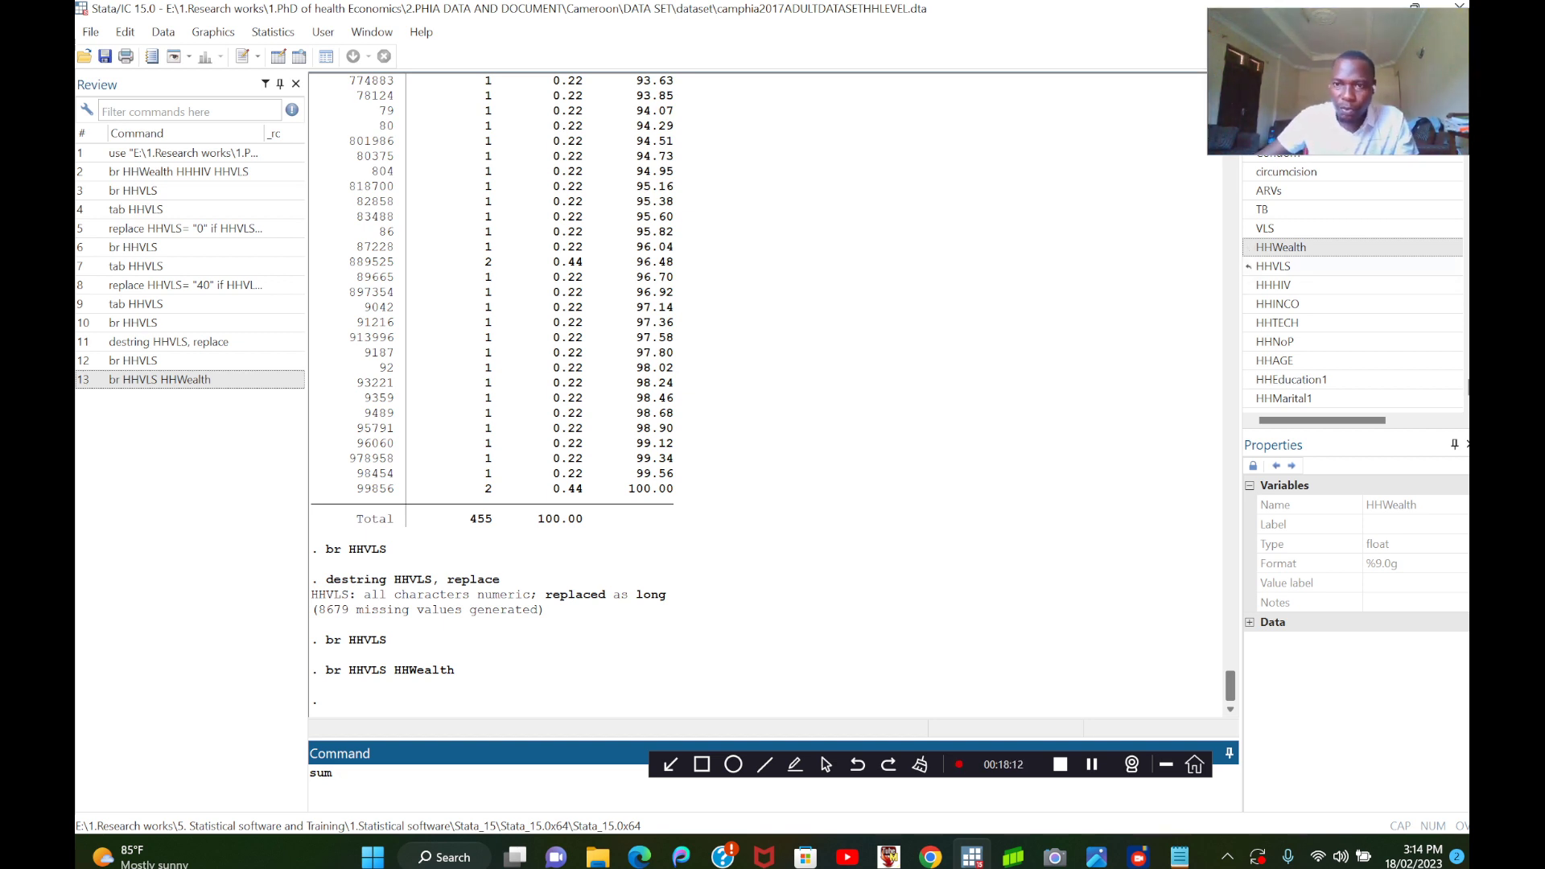
double_click(1273, 267)
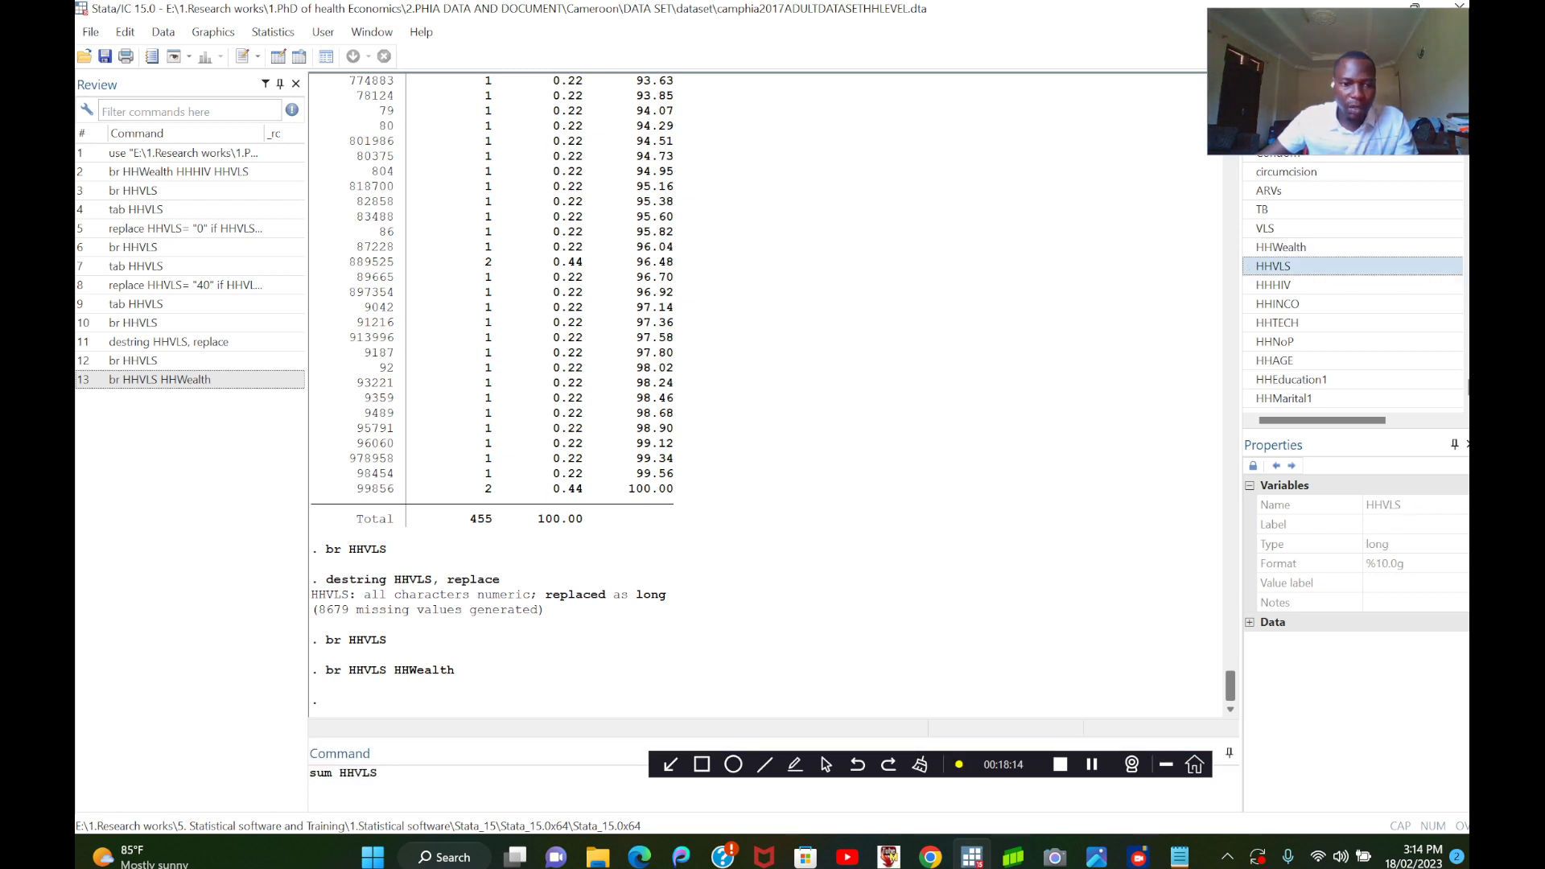
key("Return")
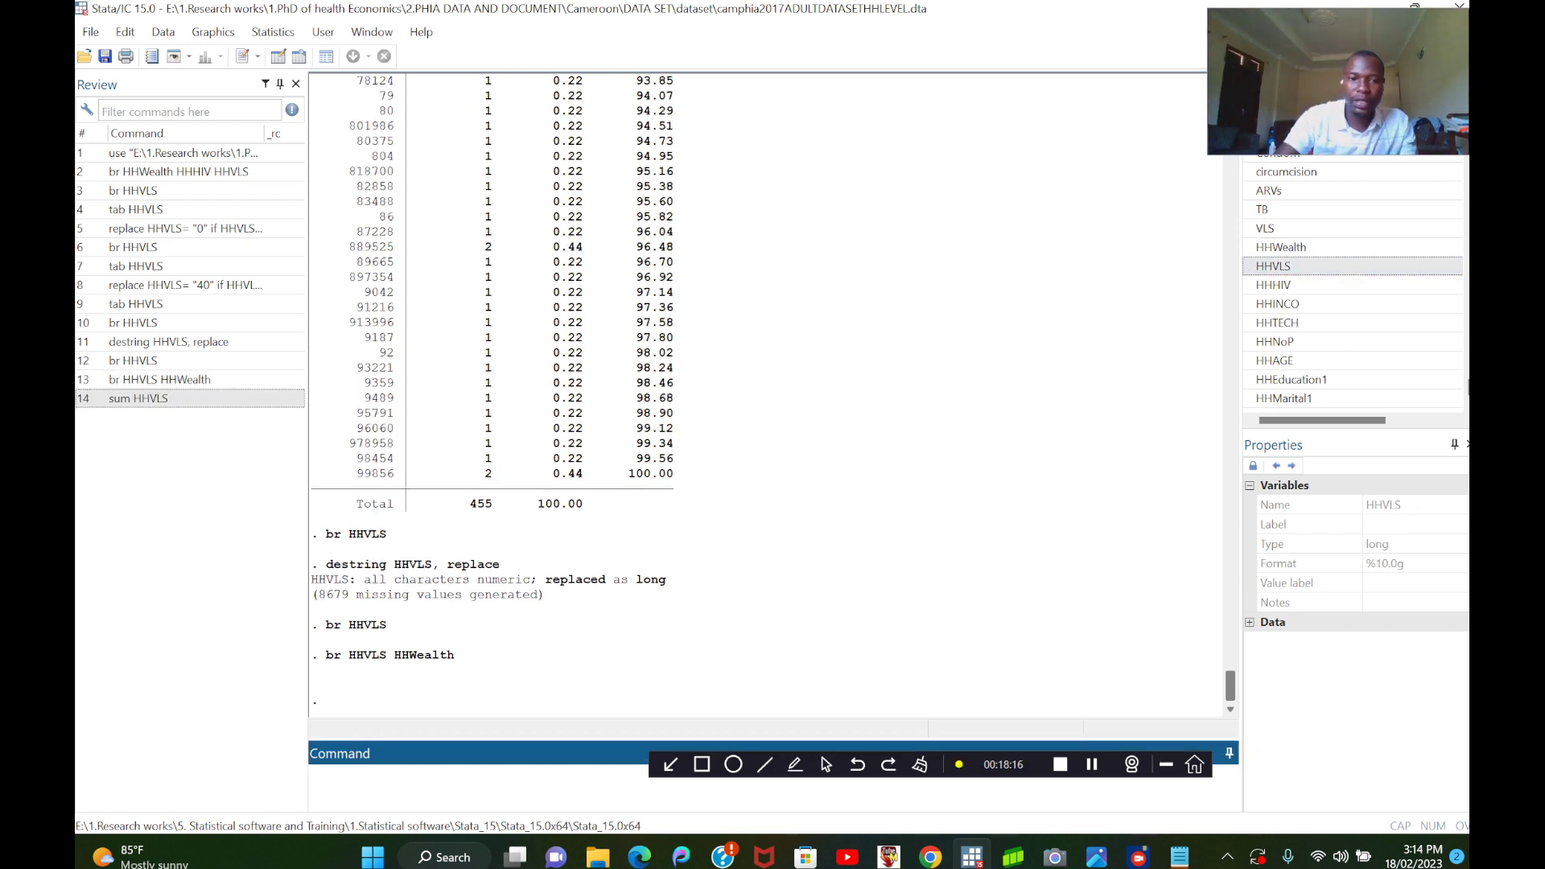